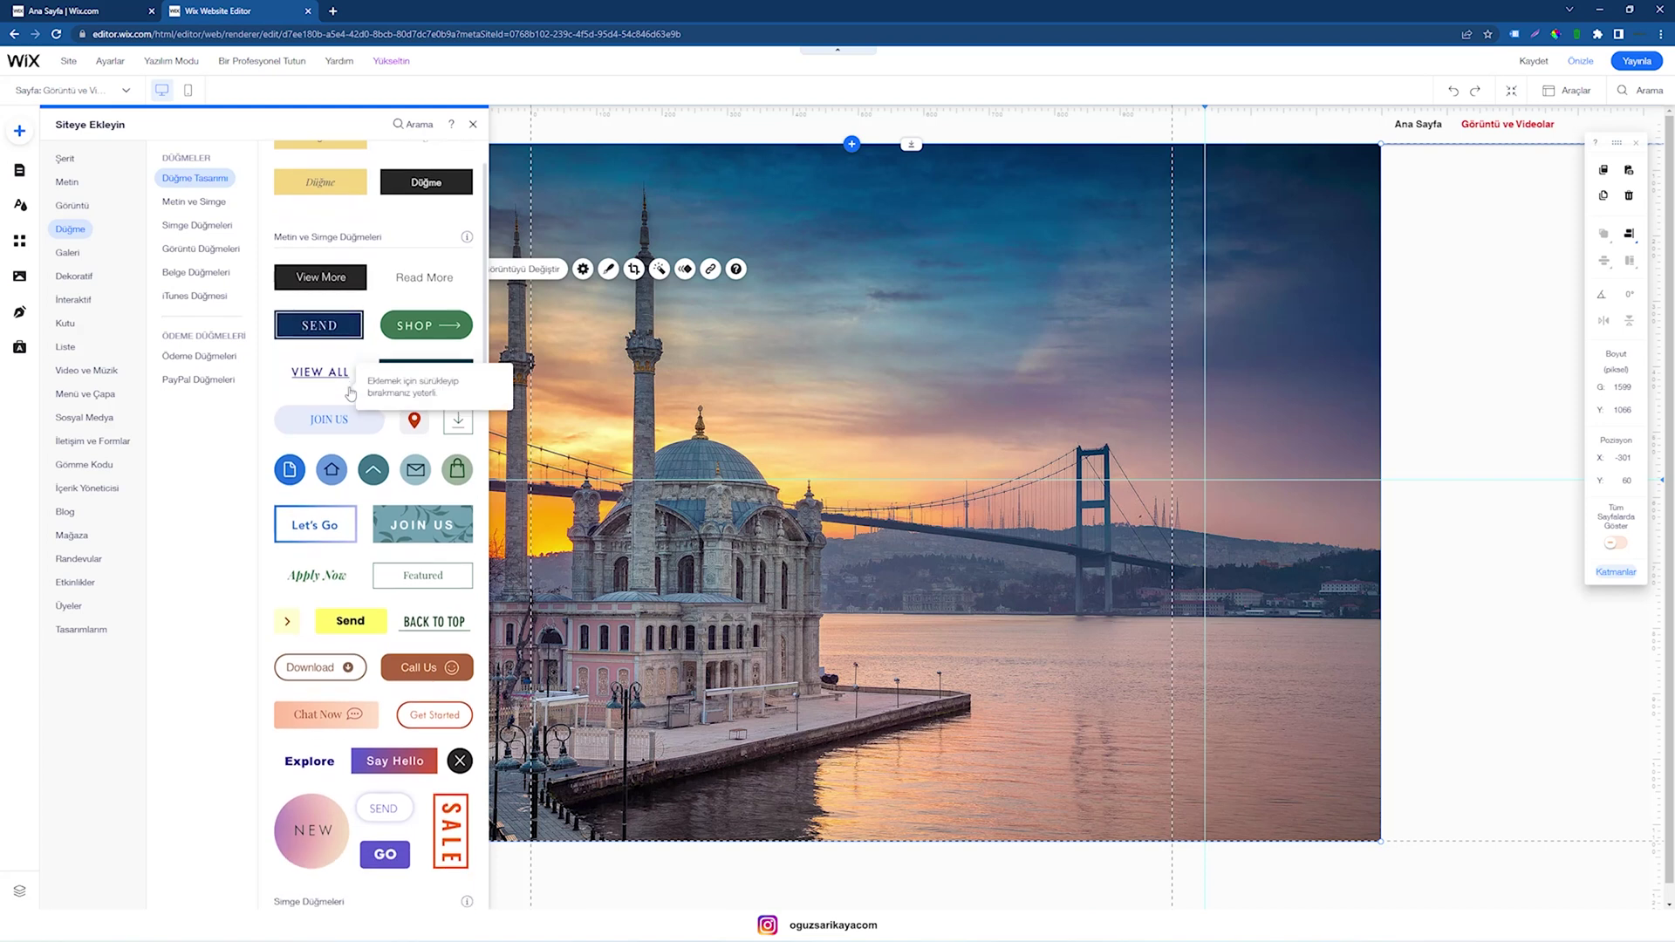
# Step: Place the black View More button on the mosque image and change its label to Keşfet
pyautogui.moveTo(322, 280); pyautogui.dragTo(820, 337)
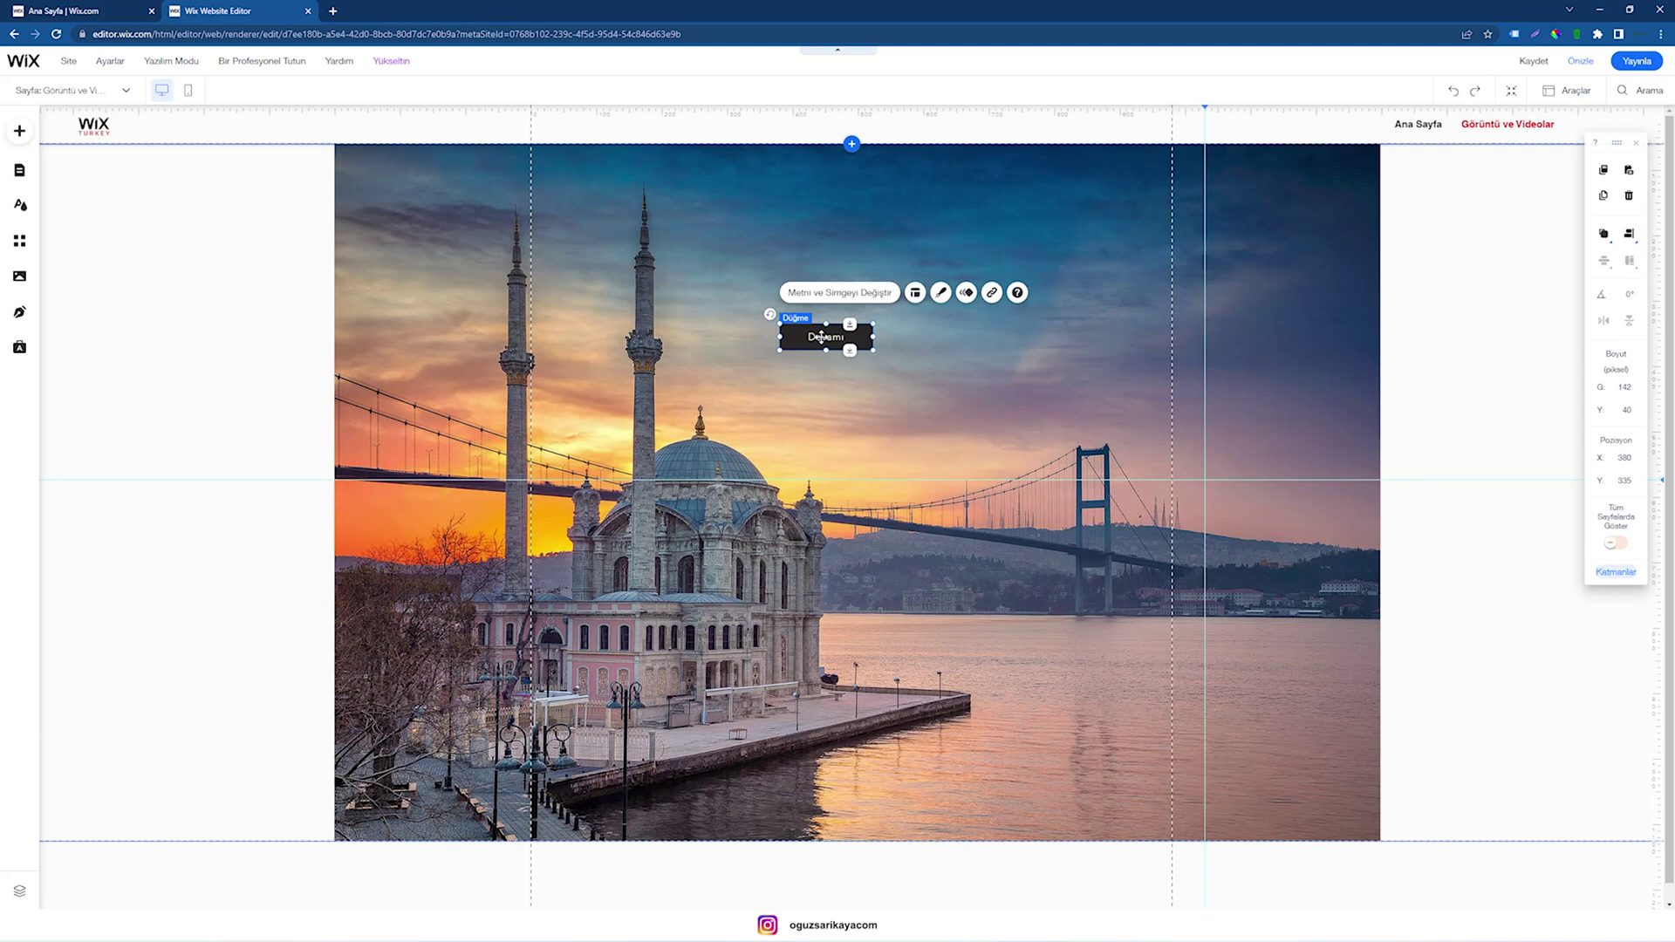
pyautogui.doubleClick(820, 337)
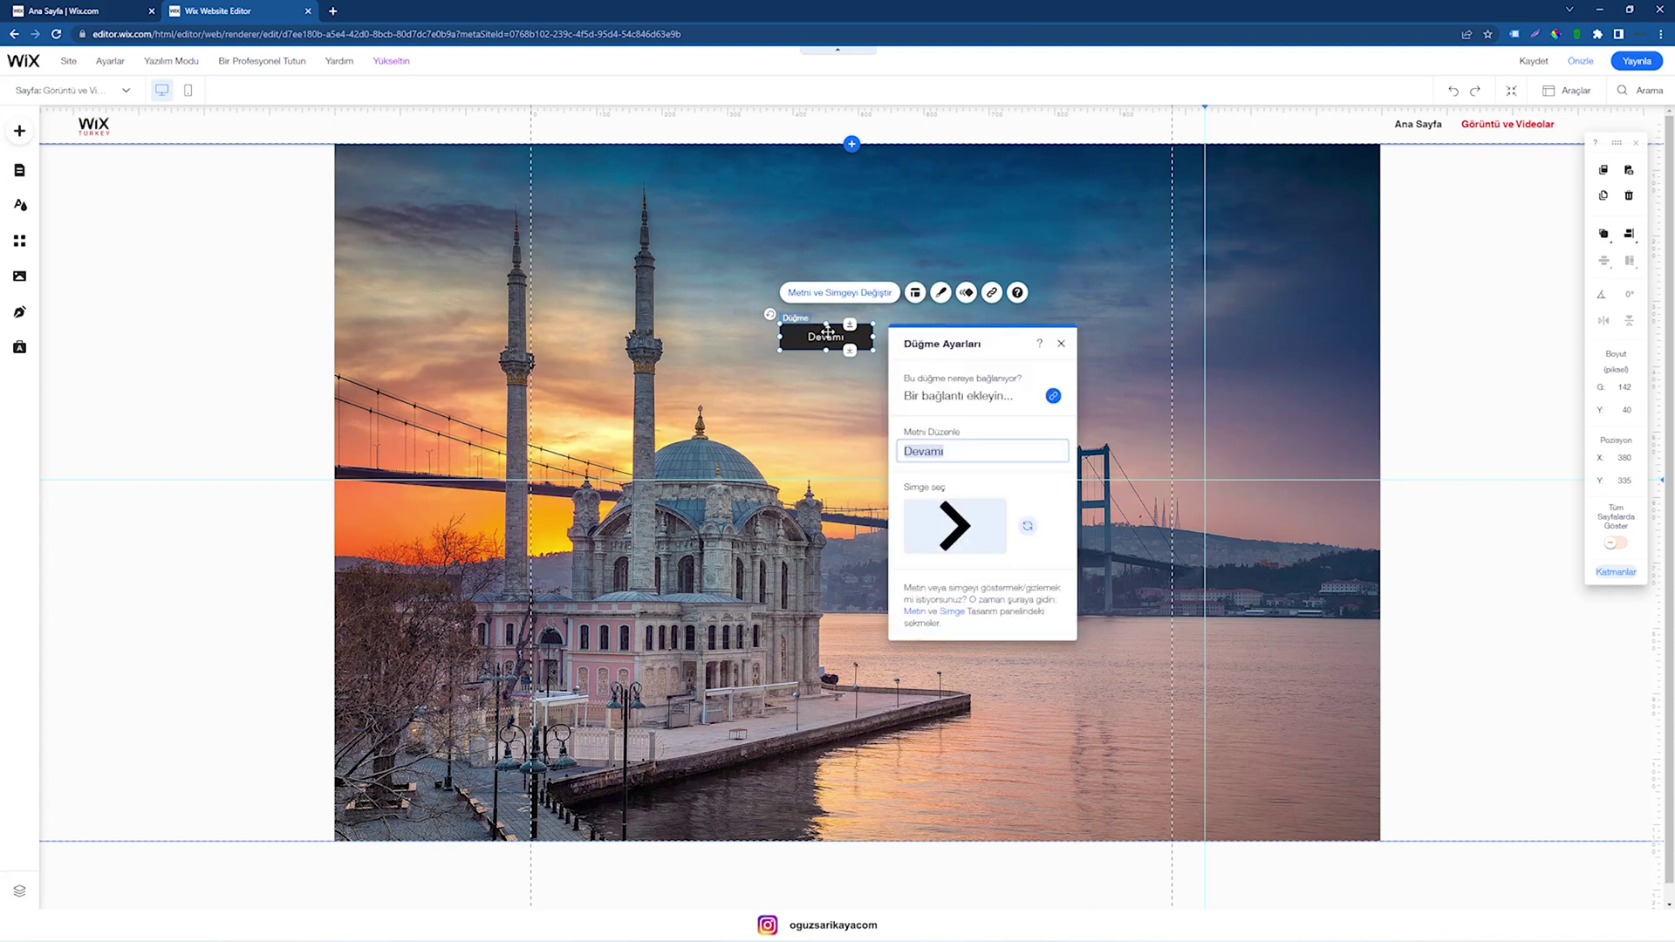
pyautogui.write('Keşfet')
pyautogui.click(1027, 528)
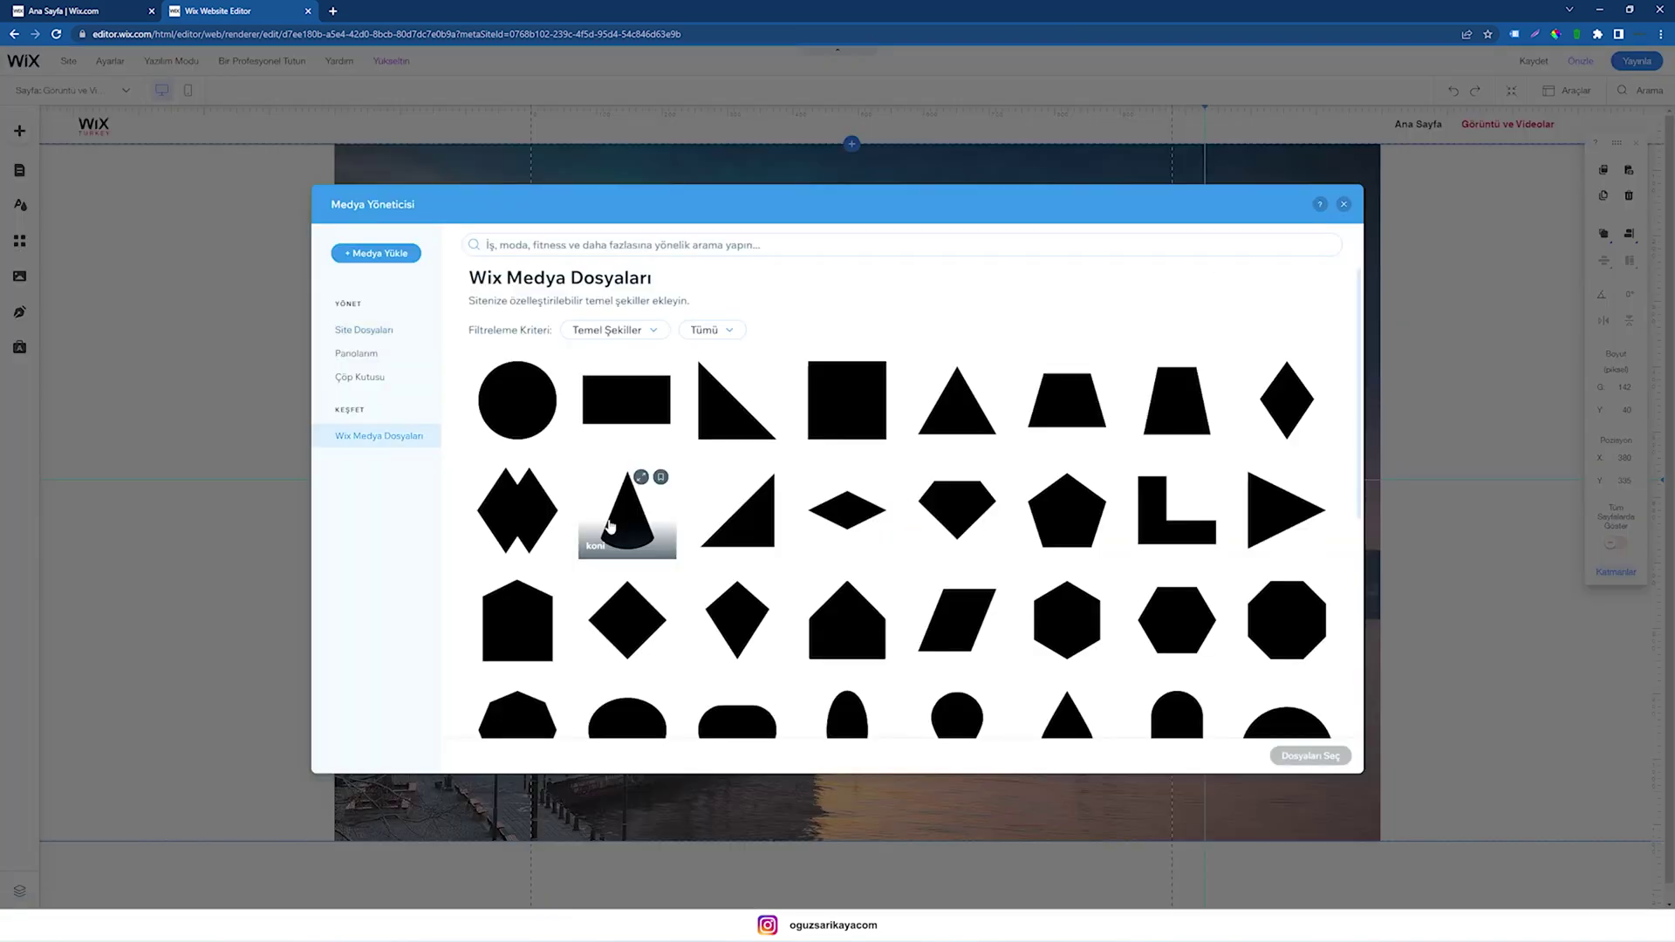
pyautogui.press('Escape')
pyautogui.click(1056, 342)
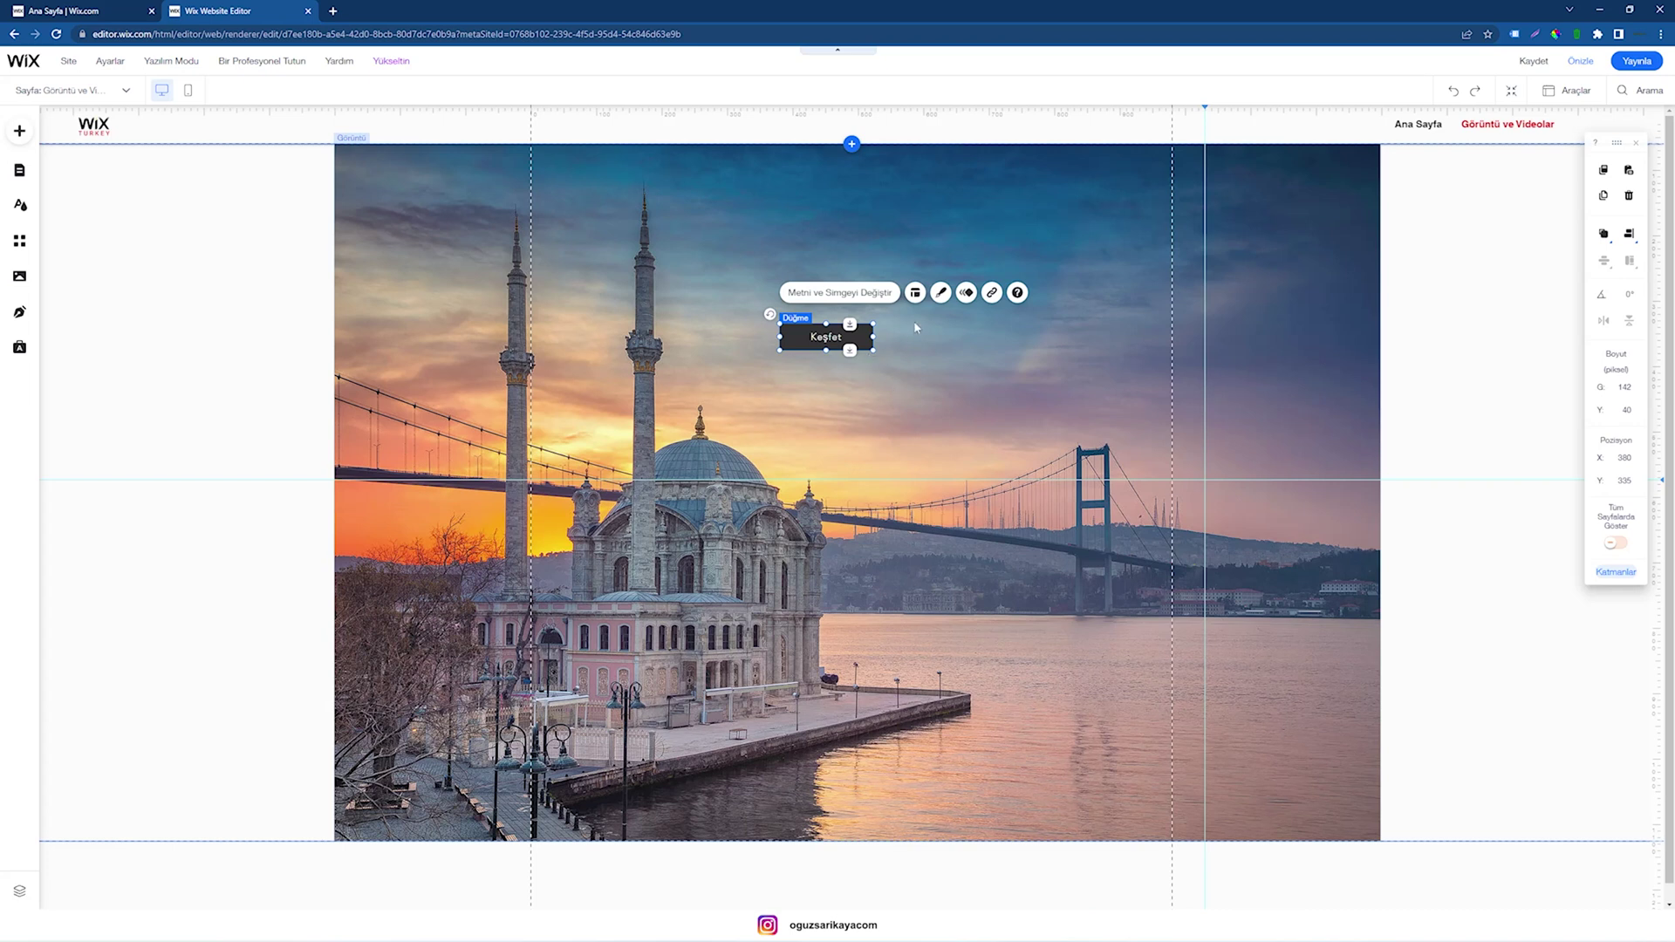
# Step: Compare the Keşfet button's normal and hover designs, and check the hover effect in the site preview
pyautogui.click(942, 294)
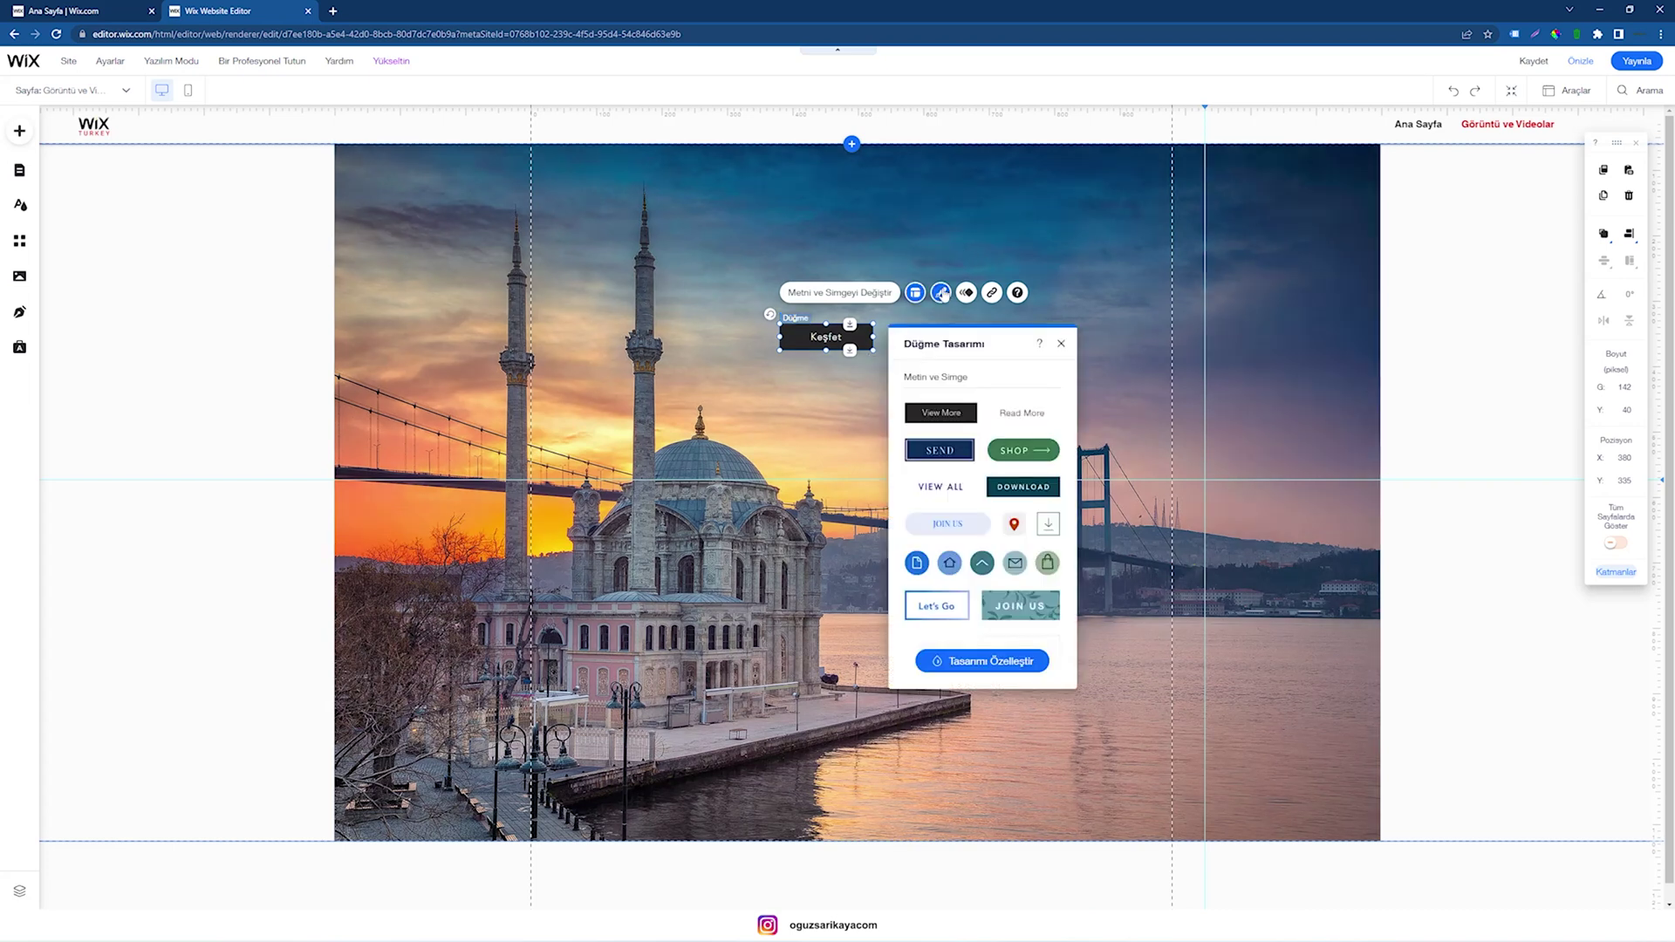
pyautogui.click(988, 661)
pyautogui.moveTo(1015, 337); pyautogui.dragTo(1165, 321)
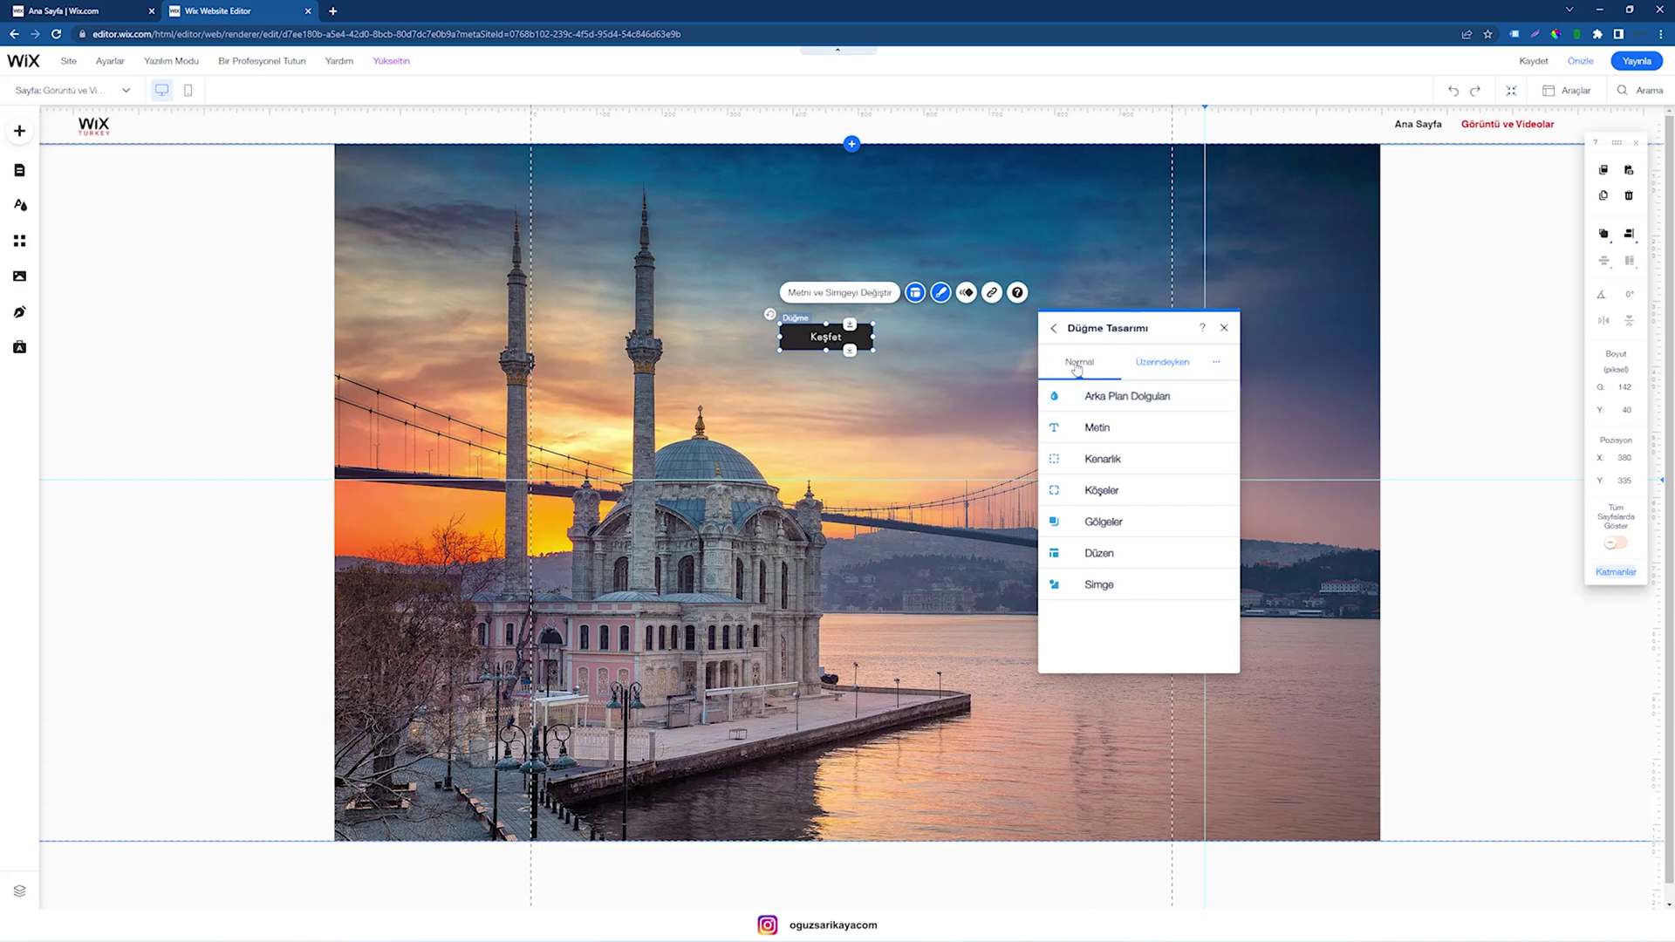
pyautogui.click(1156, 365)
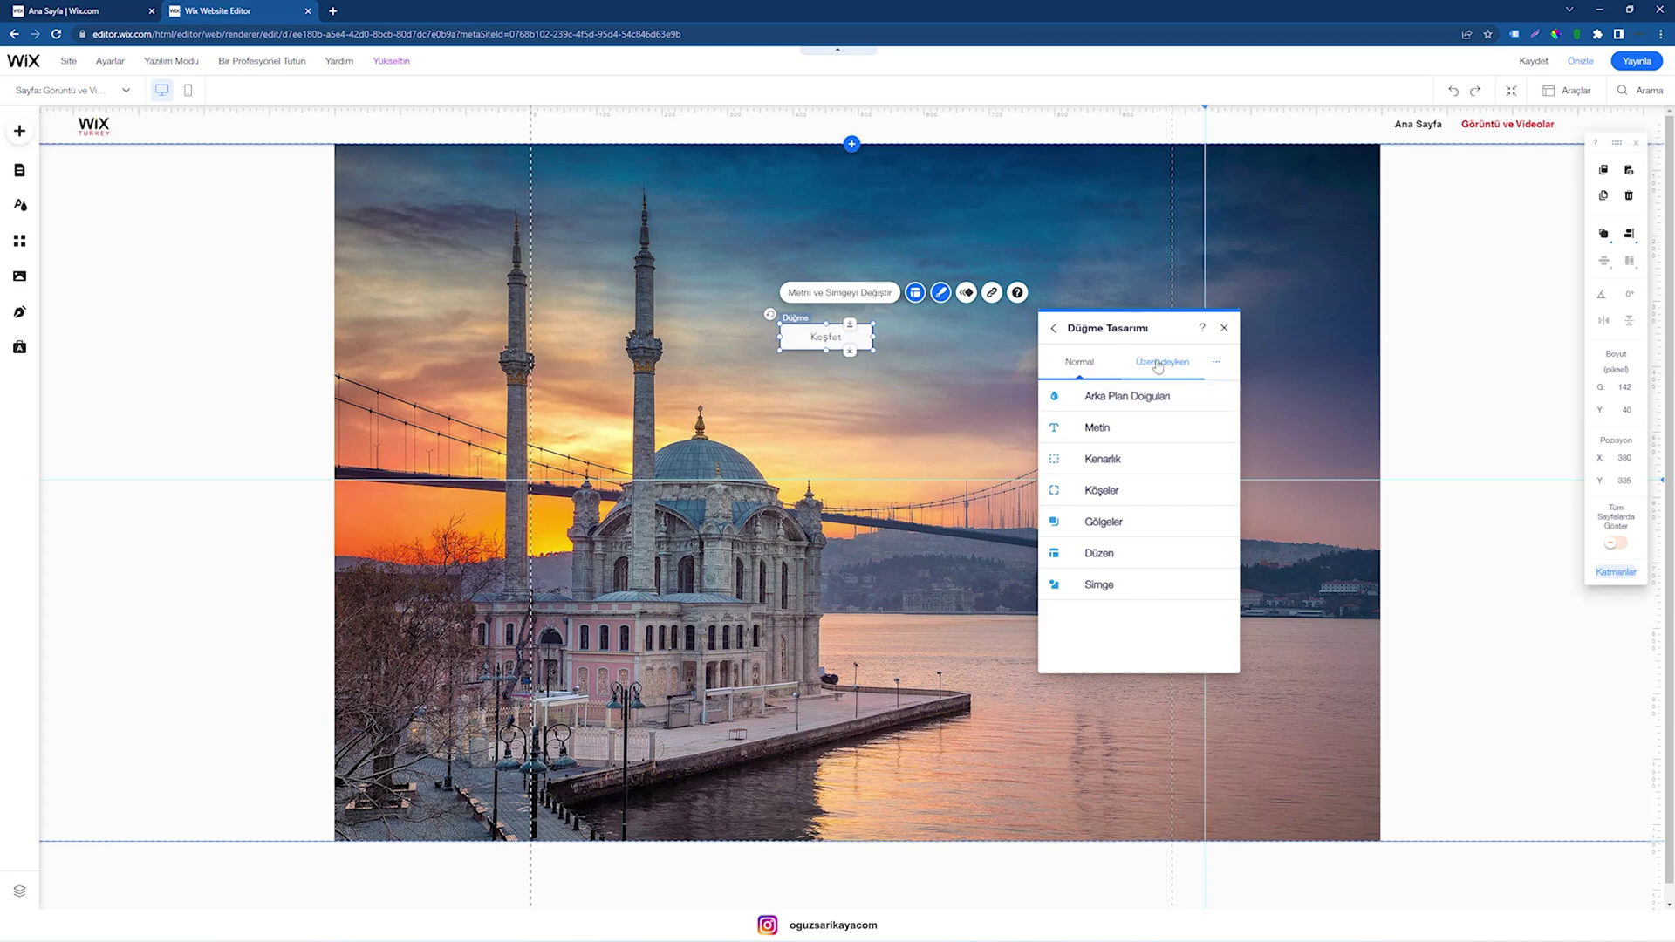
pyautogui.click(1092, 364)
pyautogui.click(1582, 63)
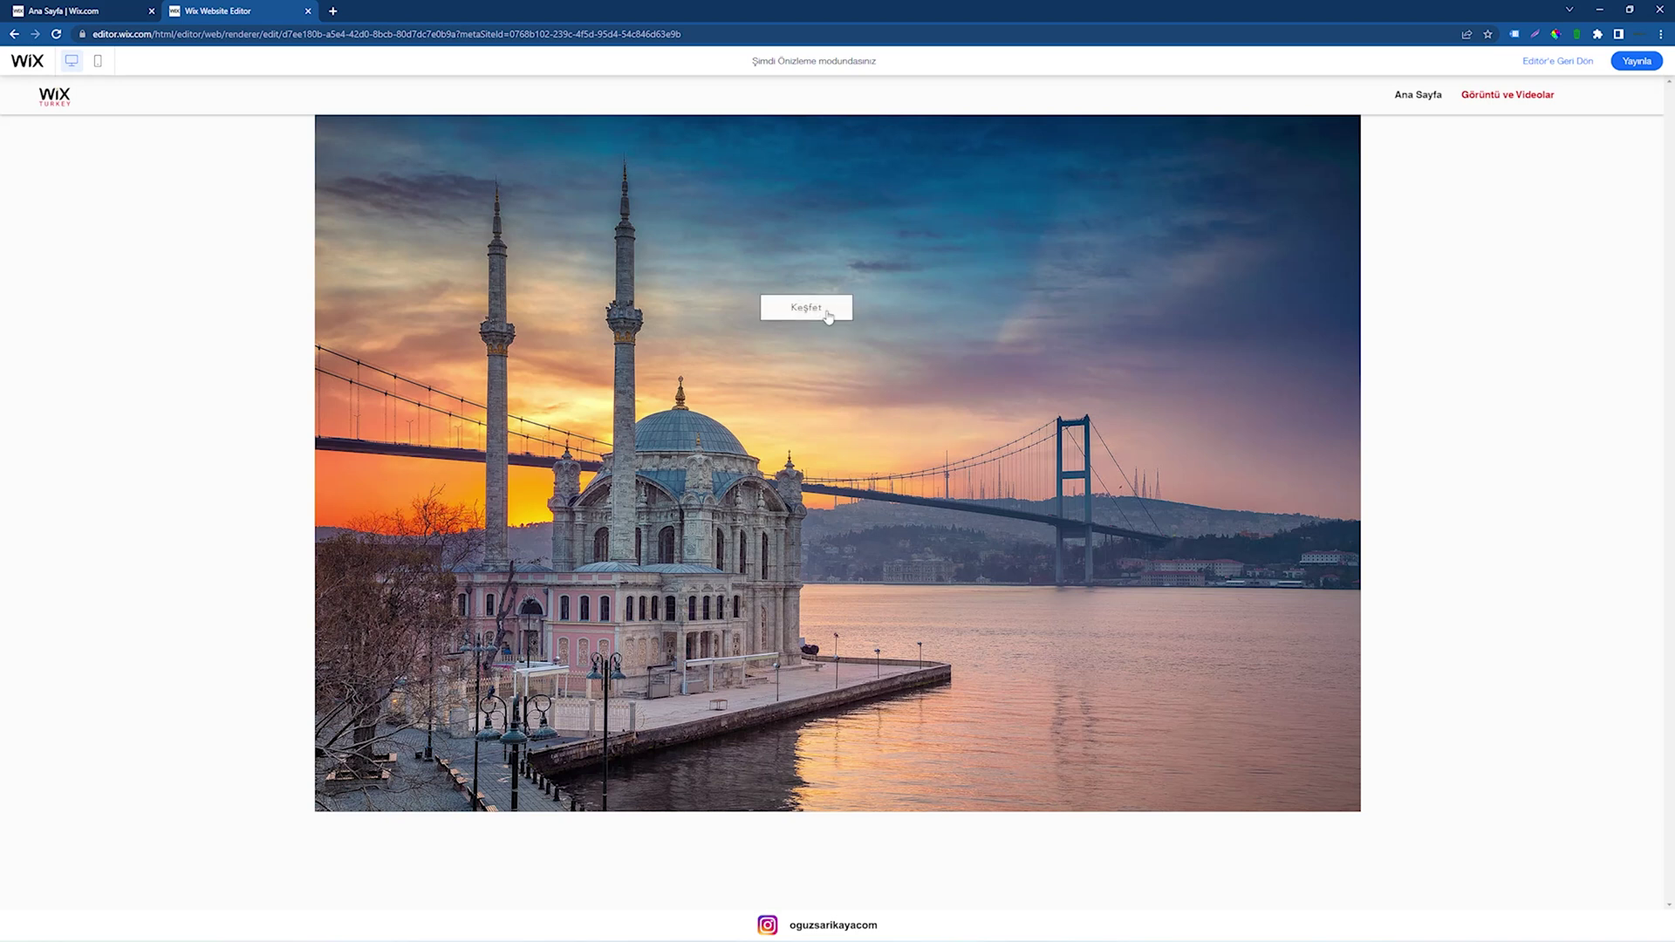
pyautogui.click(1556, 62)
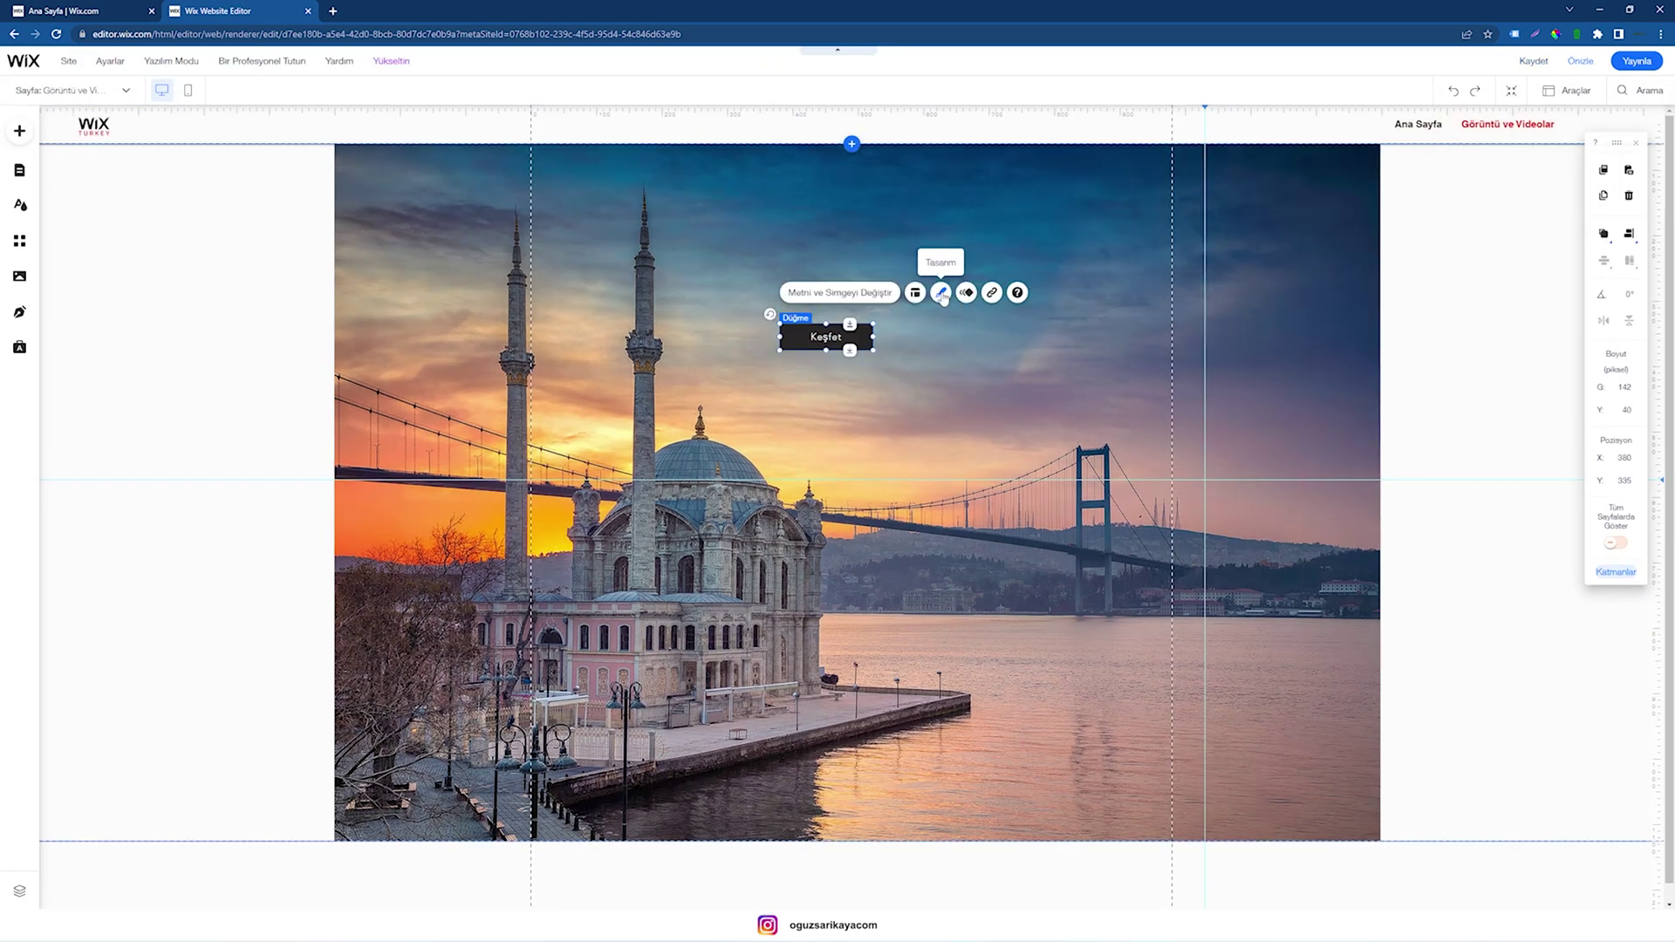
# Step: Set the Keşfet button's normal-state background fill to the middle red theme colour
pyautogui.click(940, 294)
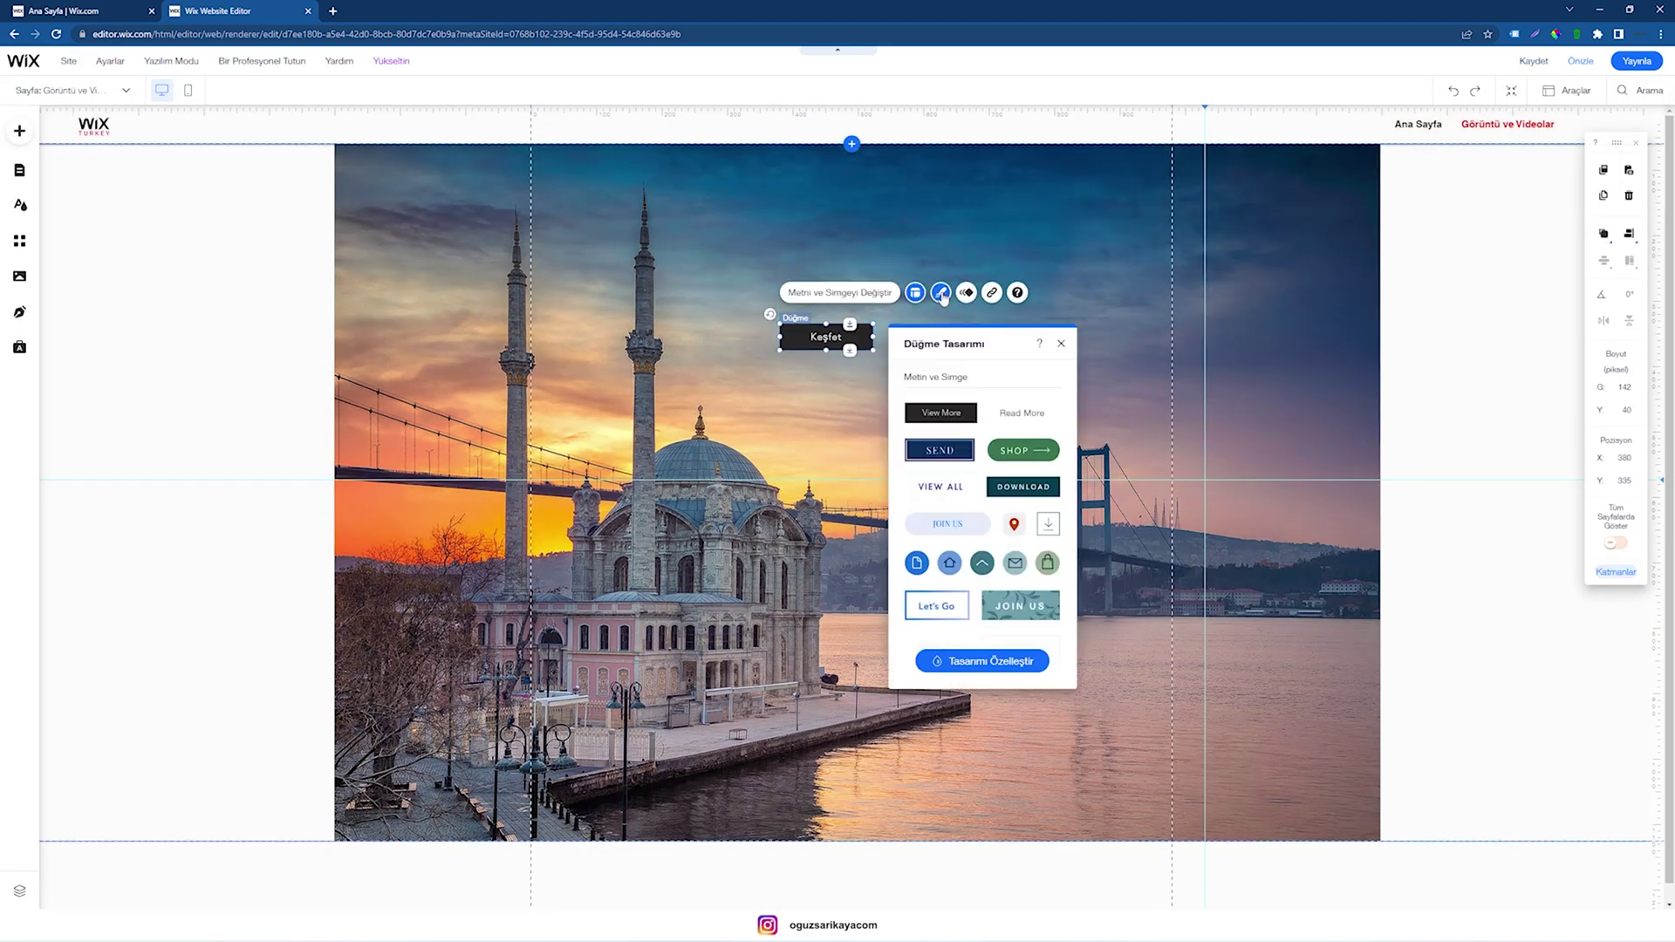
pyautogui.click(971, 661)
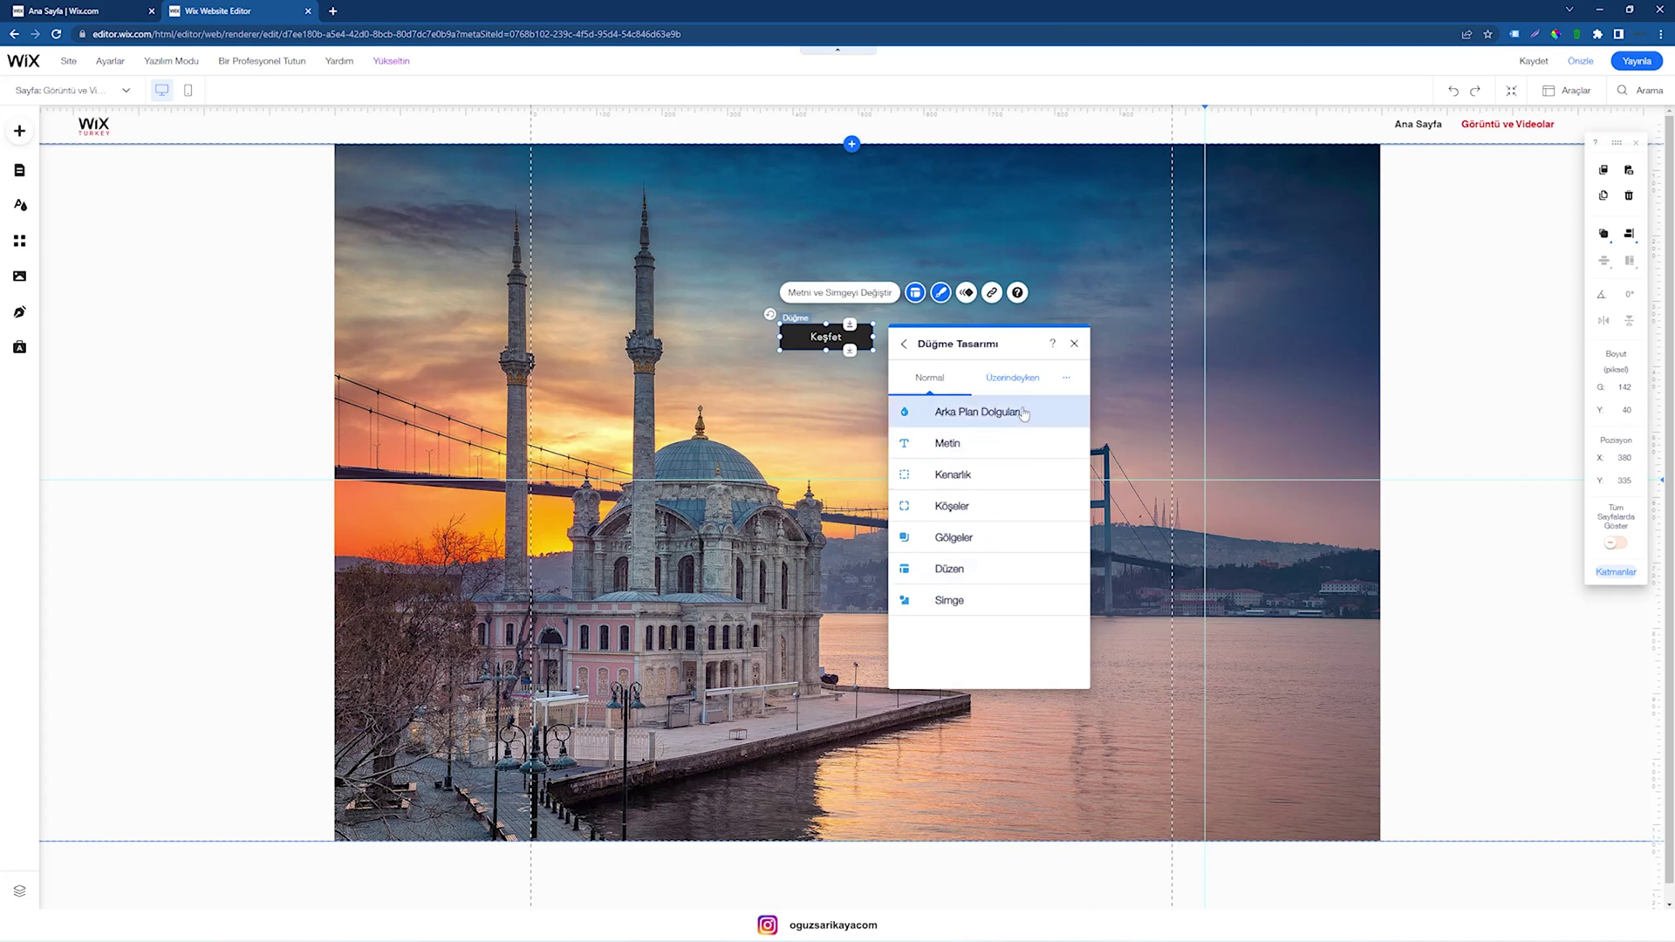
pyautogui.click(1025, 413)
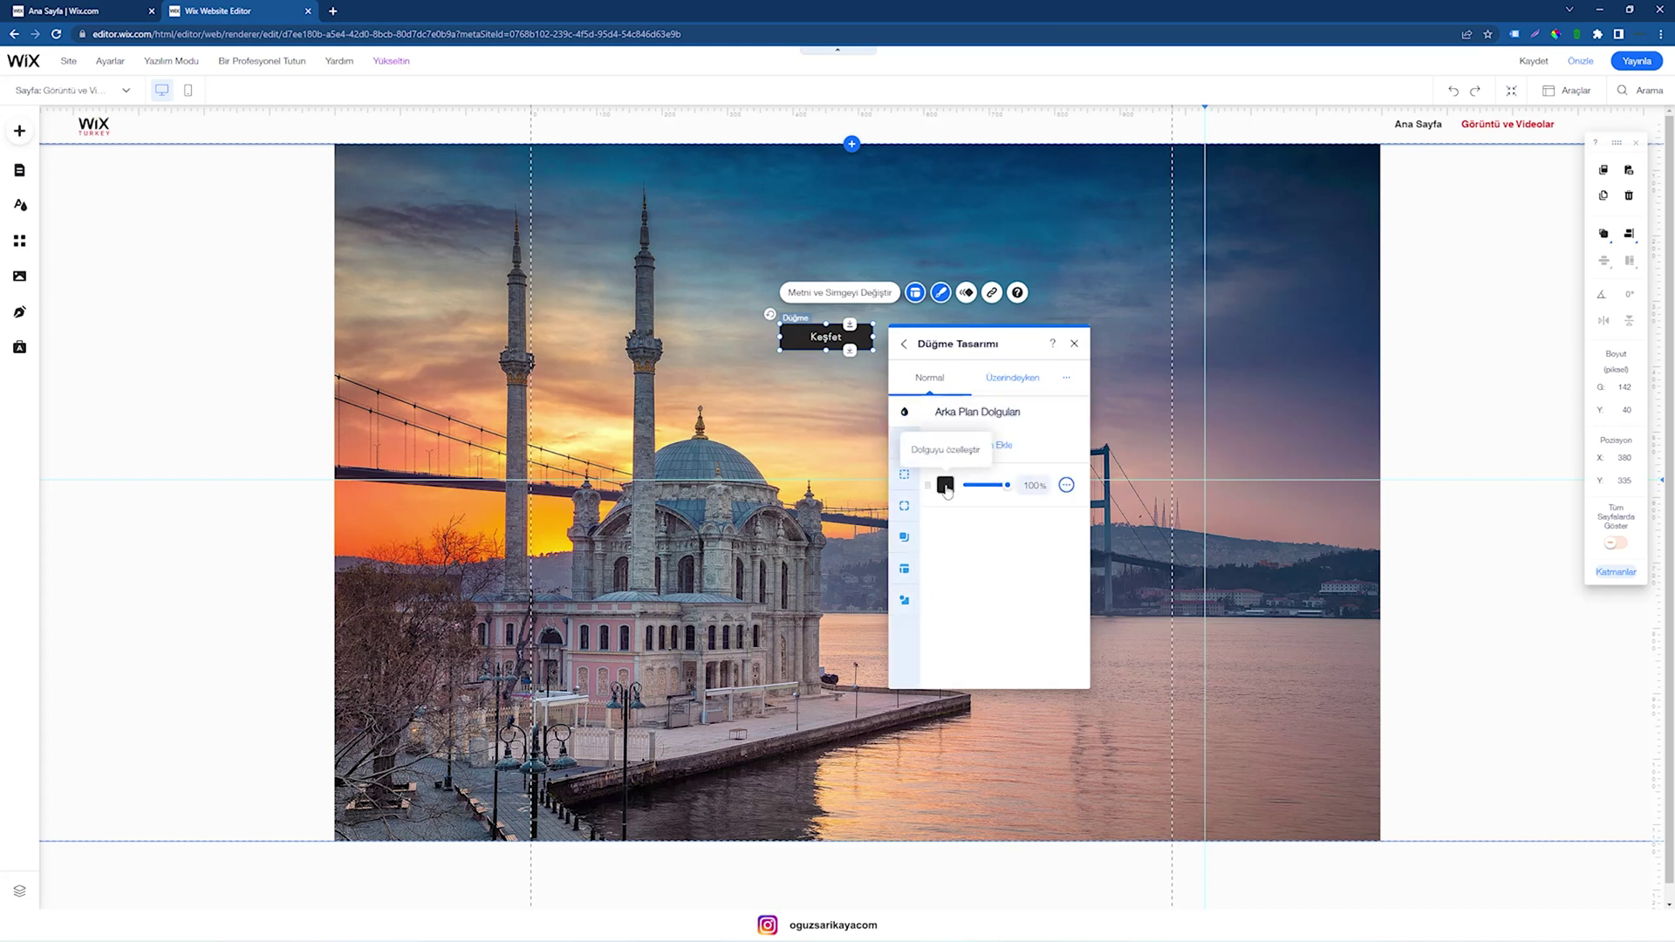
pyautogui.click(946, 482)
pyautogui.click(916, 628)
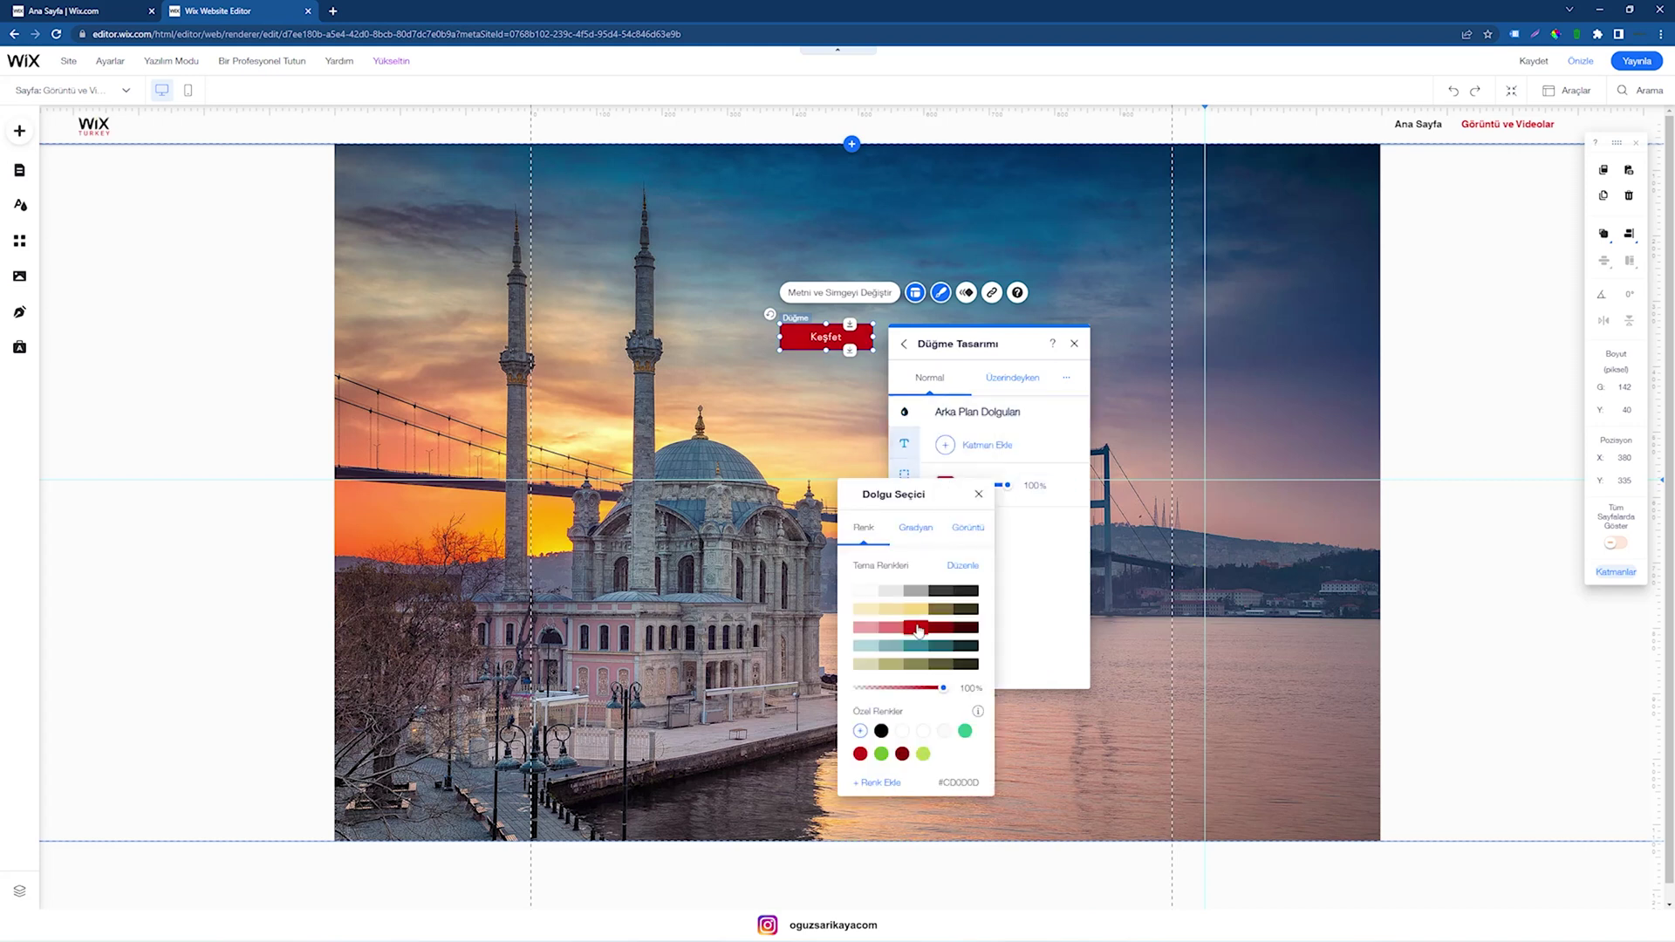
# Step: Set the button's hover-state text to 25 px in the Nunito Black font
pyautogui.click(1017, 380)
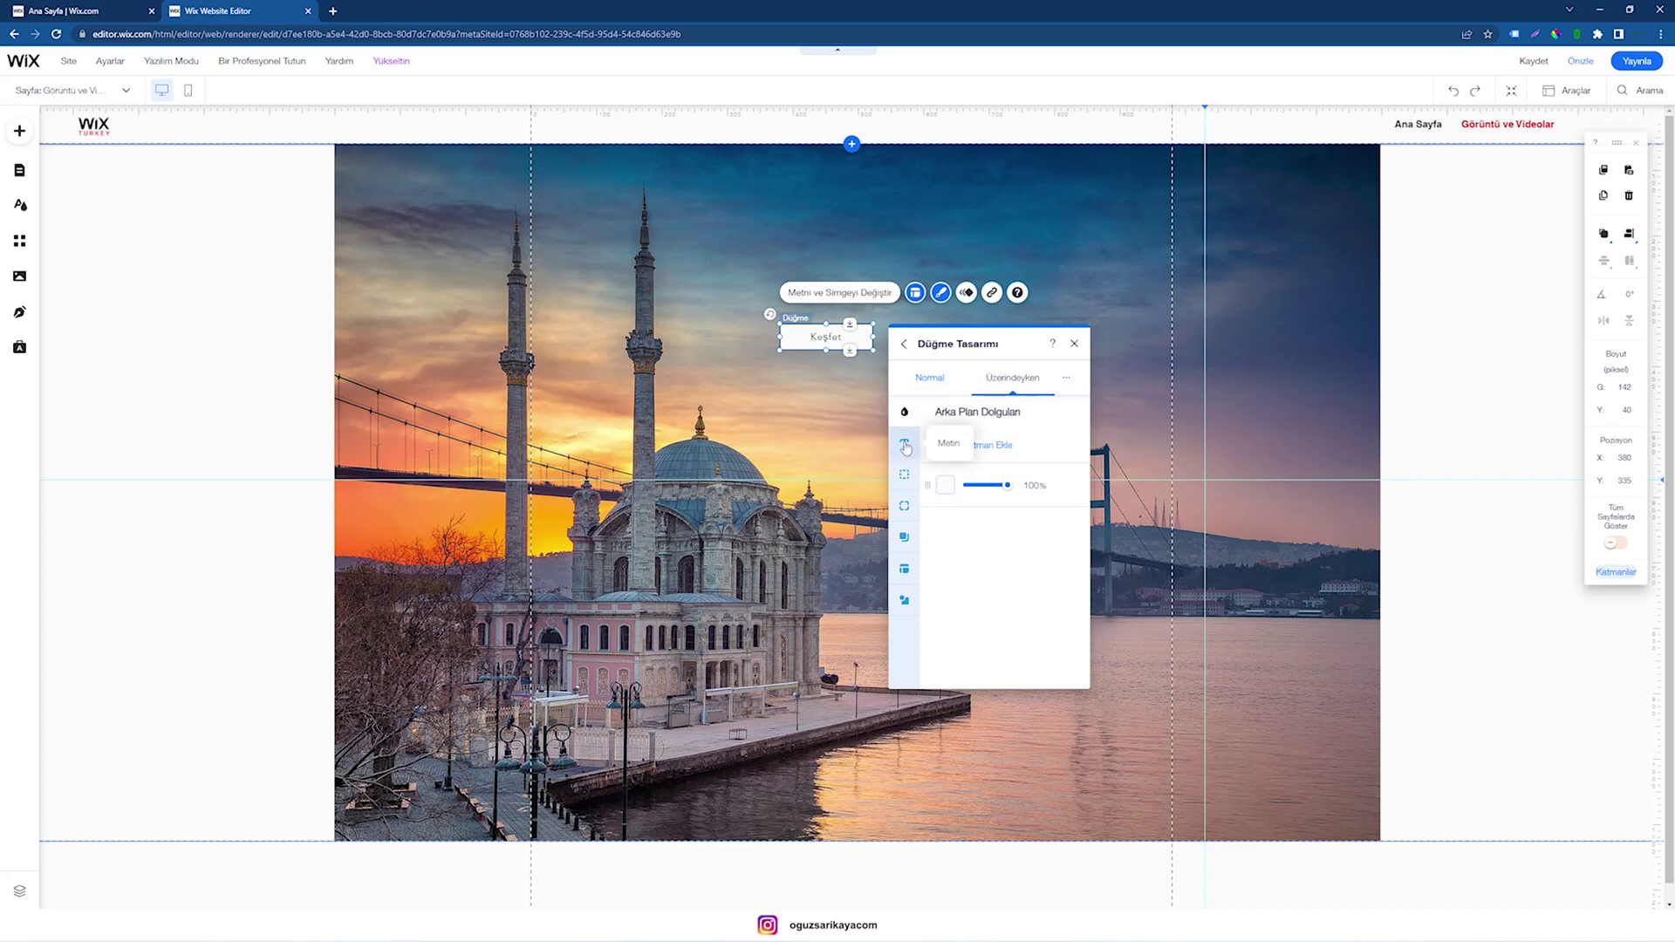
pyautogui.click(905, 445)
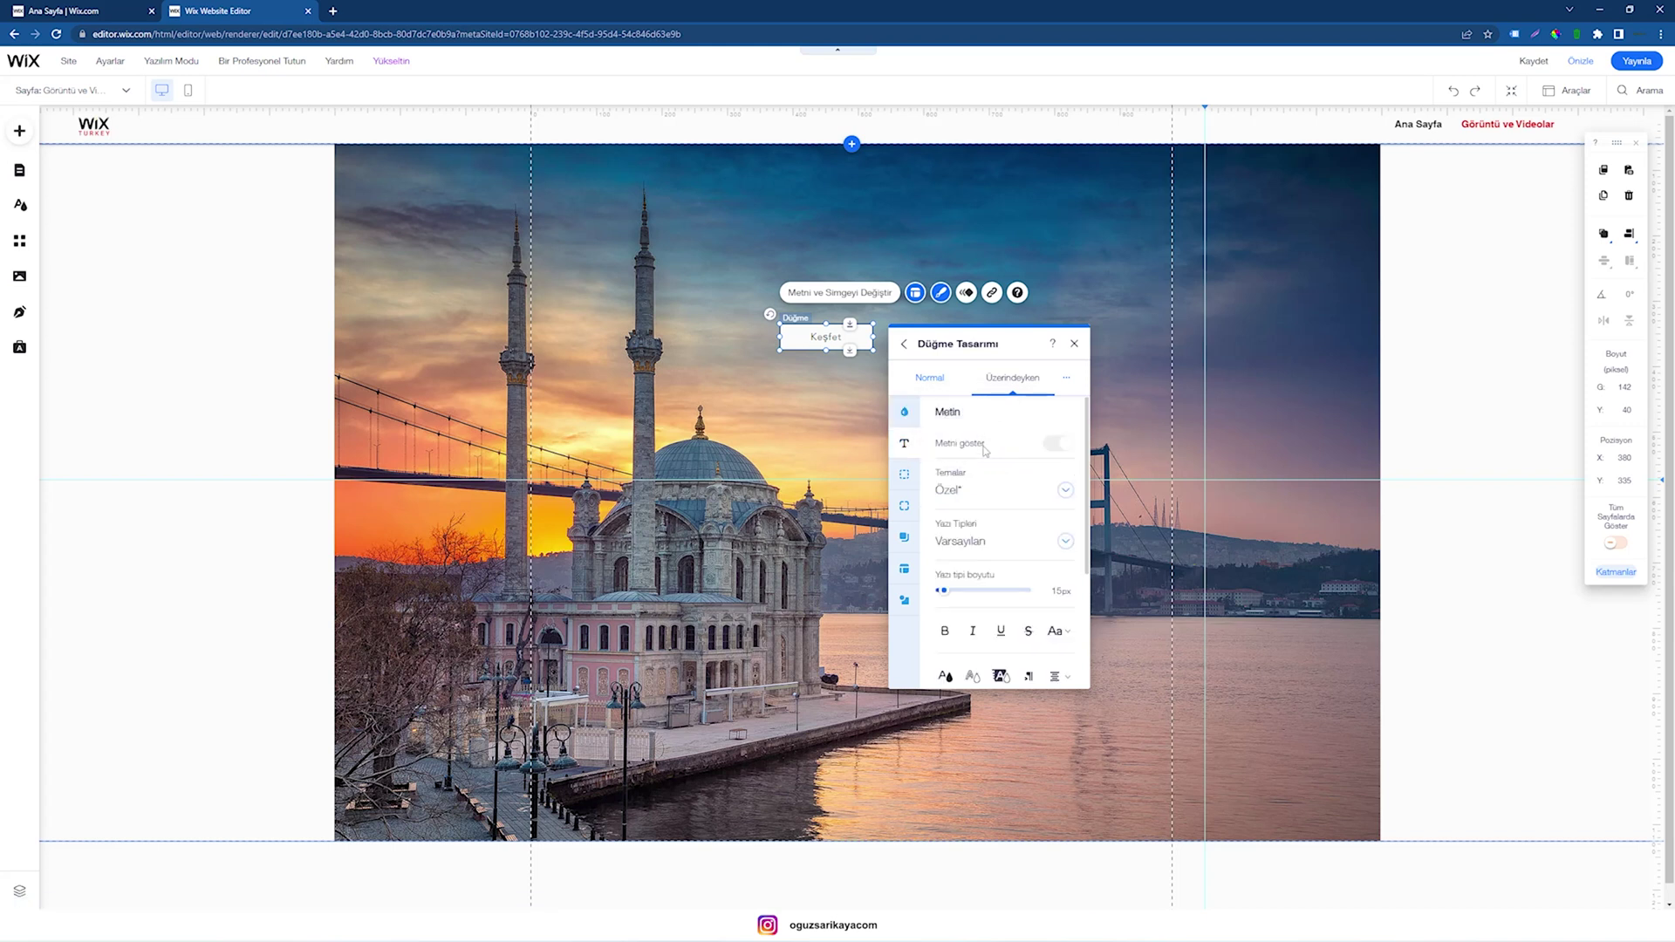
pyautogui.click(979, 492)
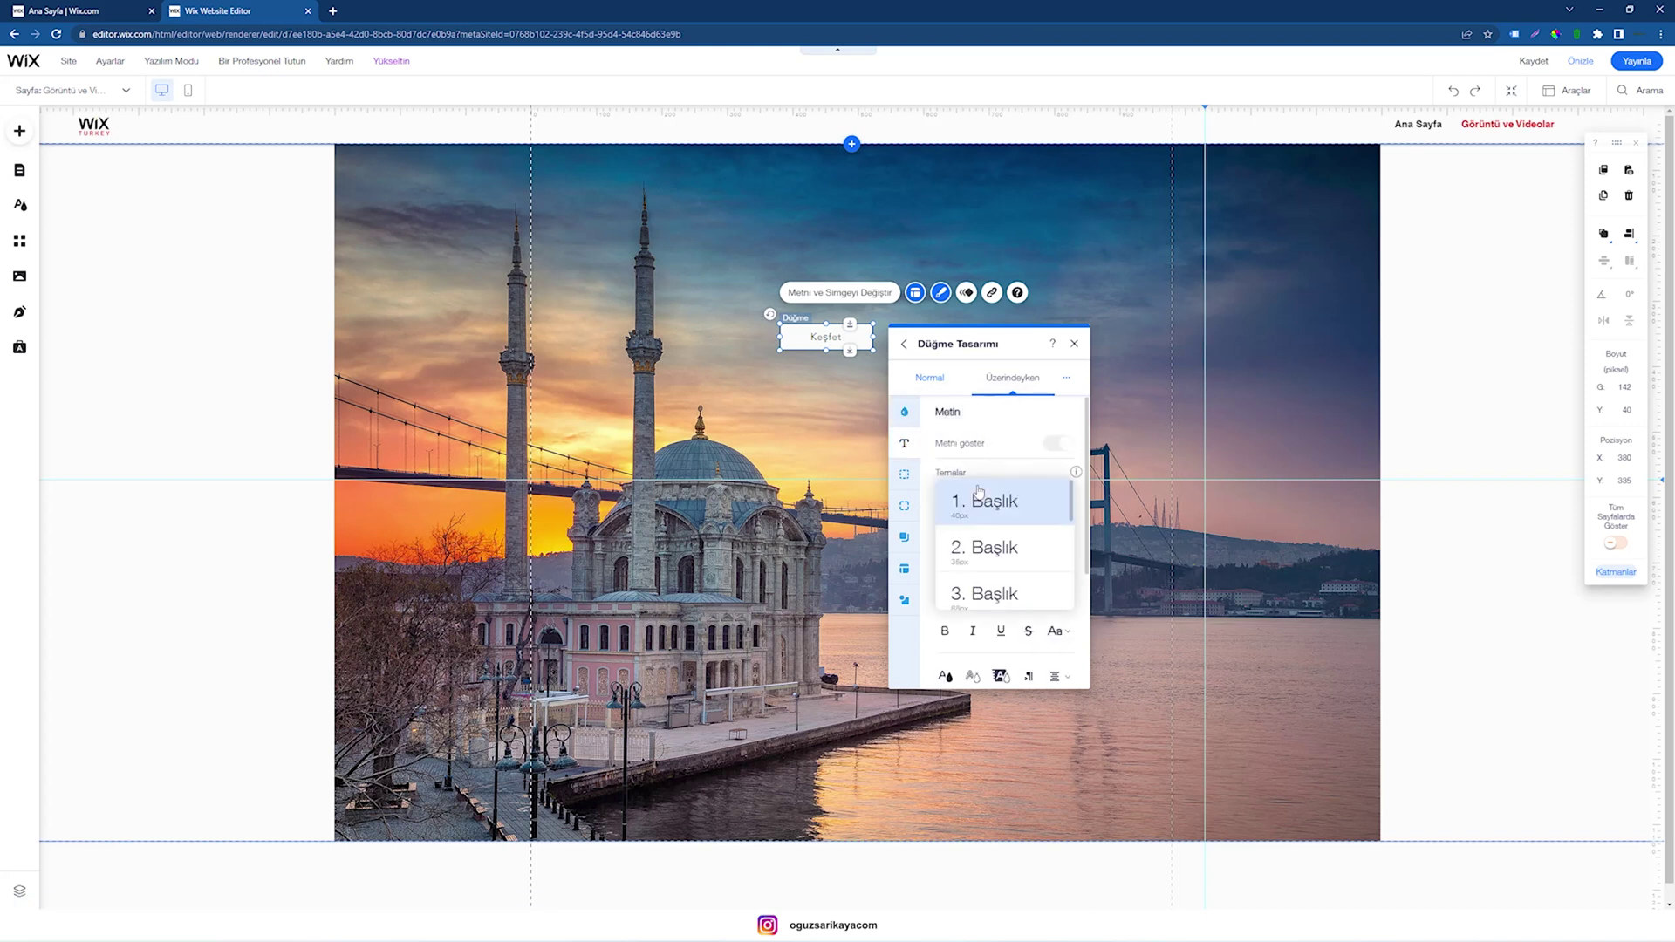
pyautogui.scroll(-1, 983, 554)
pyautogui.click(970, 543)
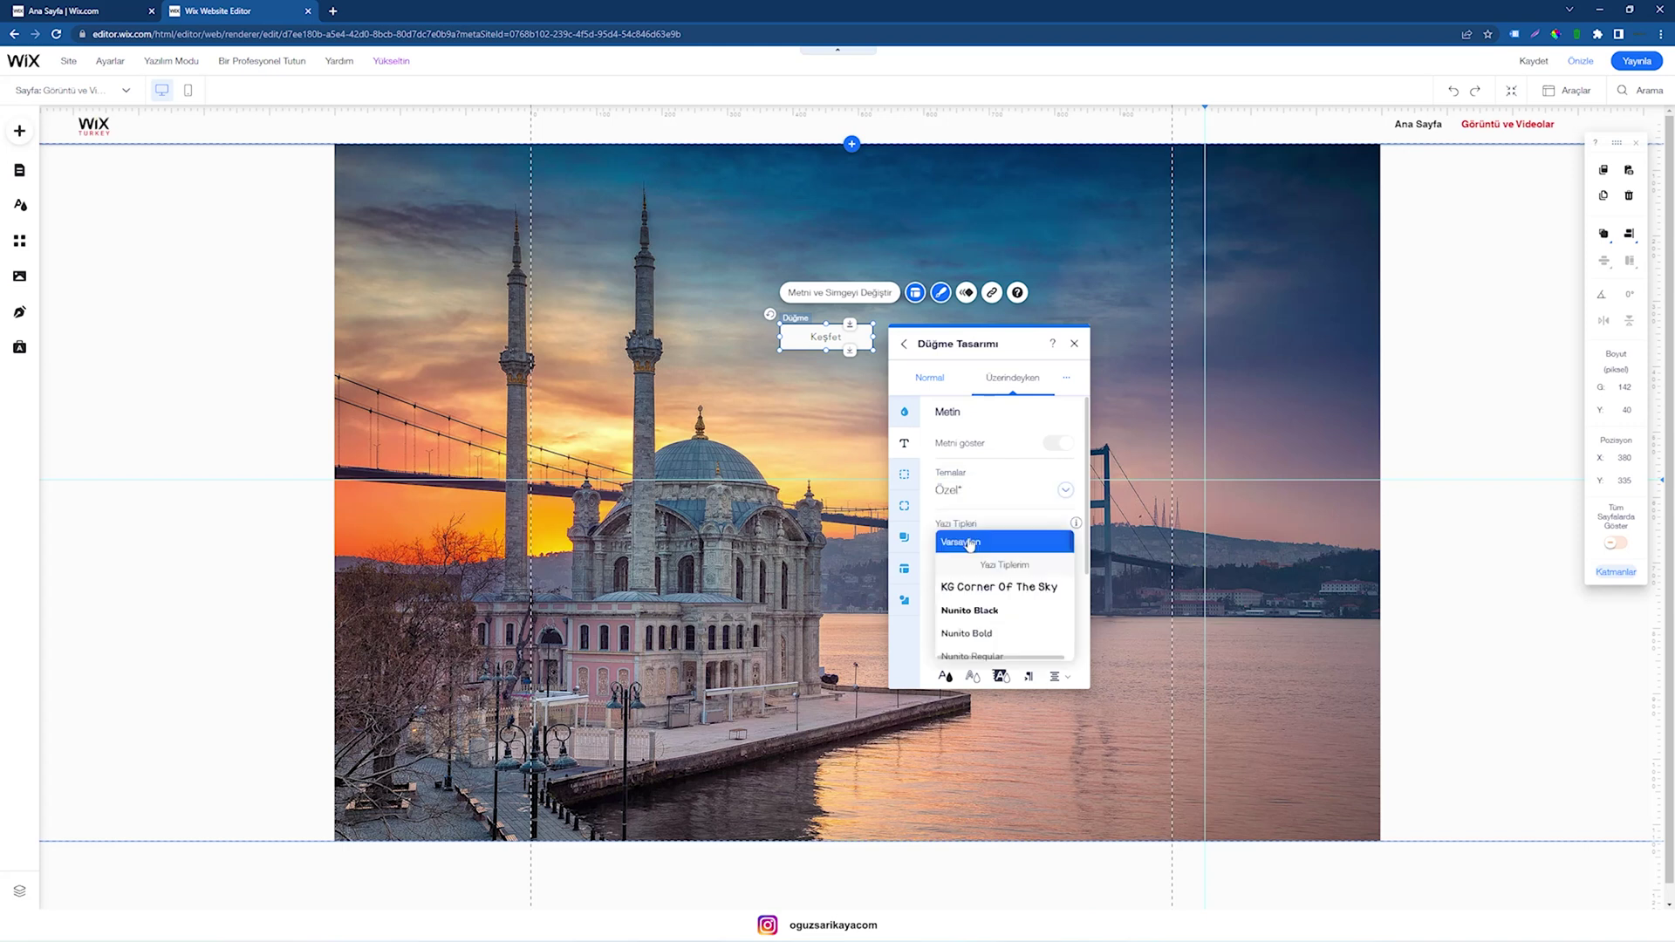
pyautogui.click(1026, 510)
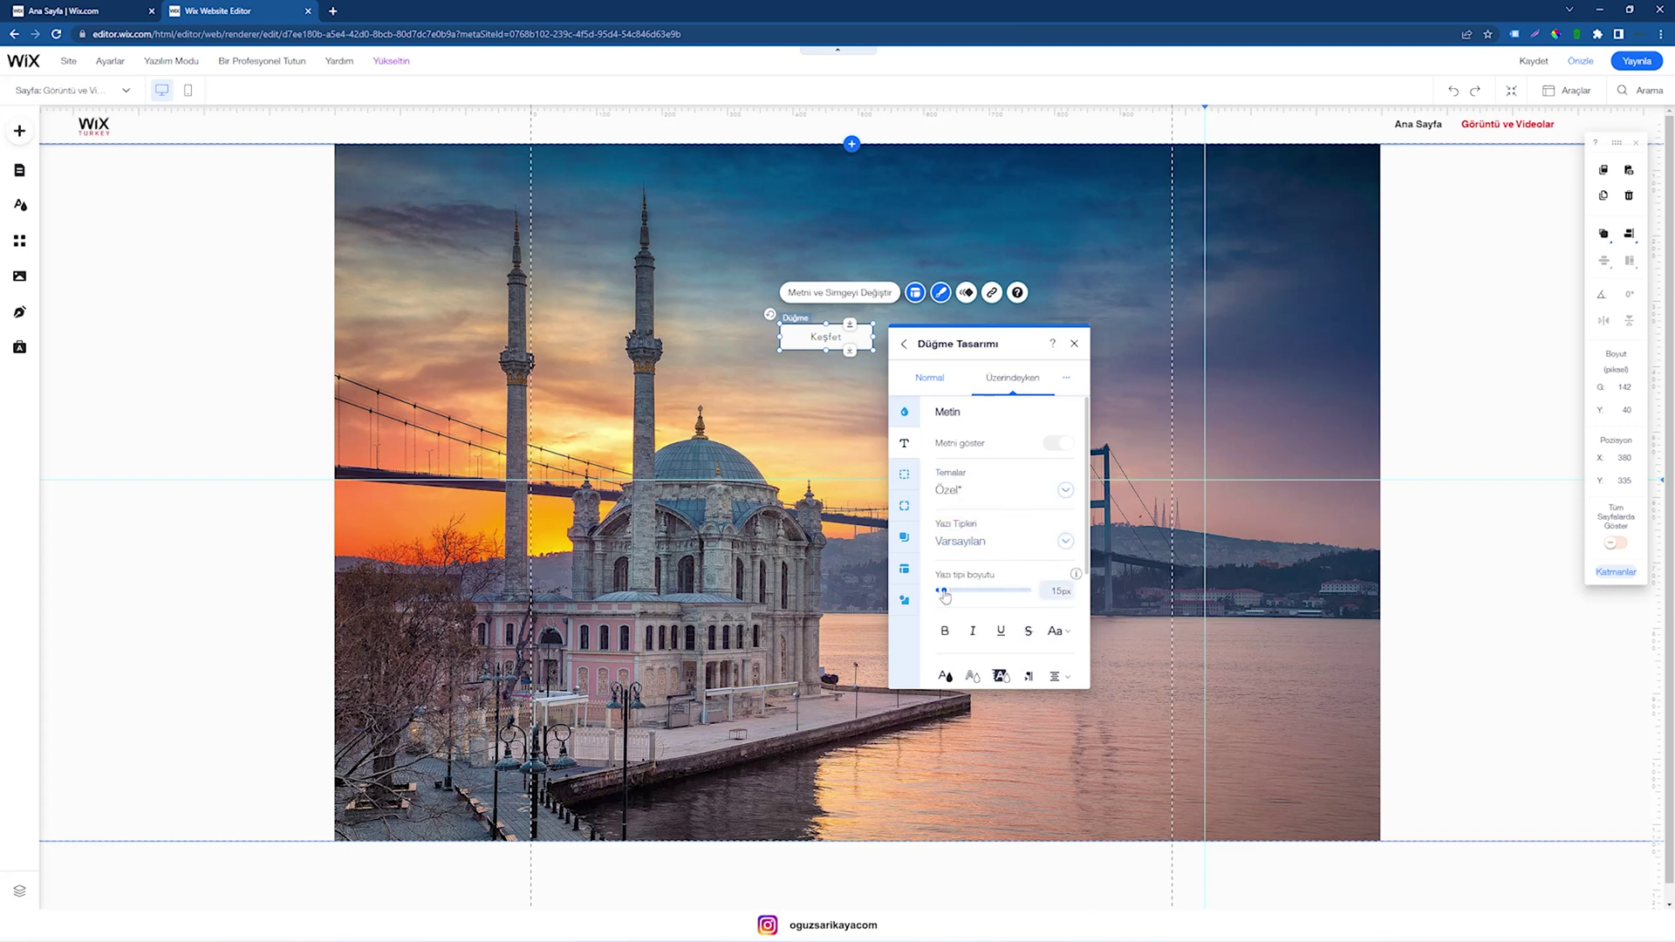
pyautogui.moveTo(953, 591); pyautogui.dragTo(961, 595)
pyautogui.scroll(-1, 958, 598)
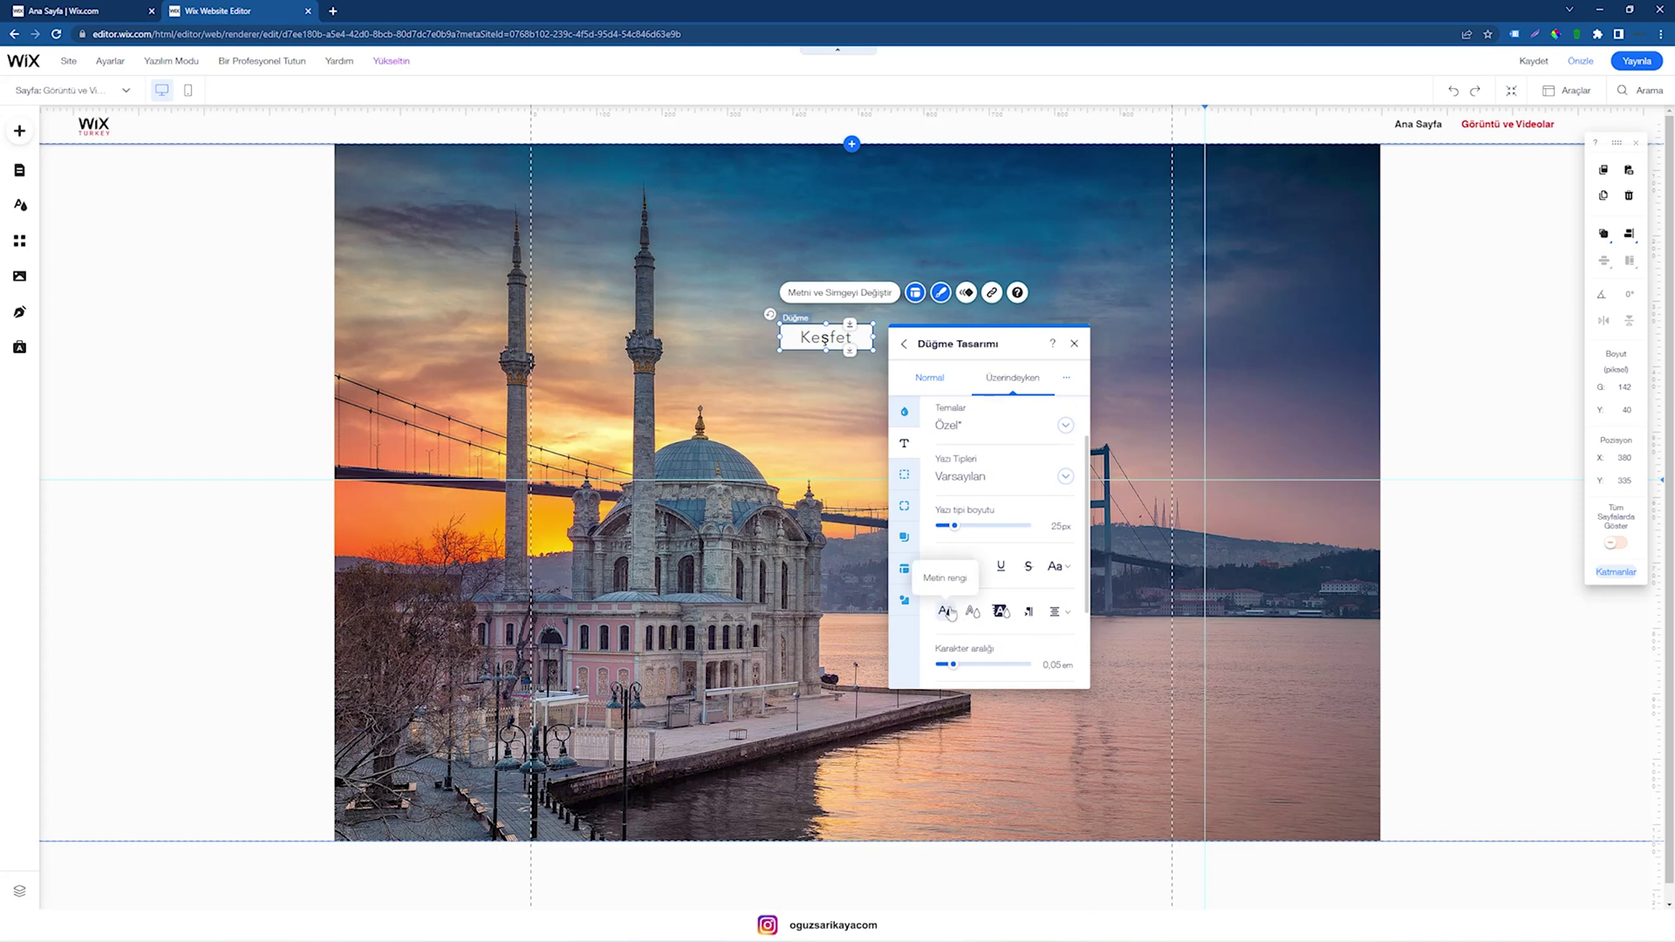
pyautogui.click(999, 479)
pyautogui.click(975, 552)
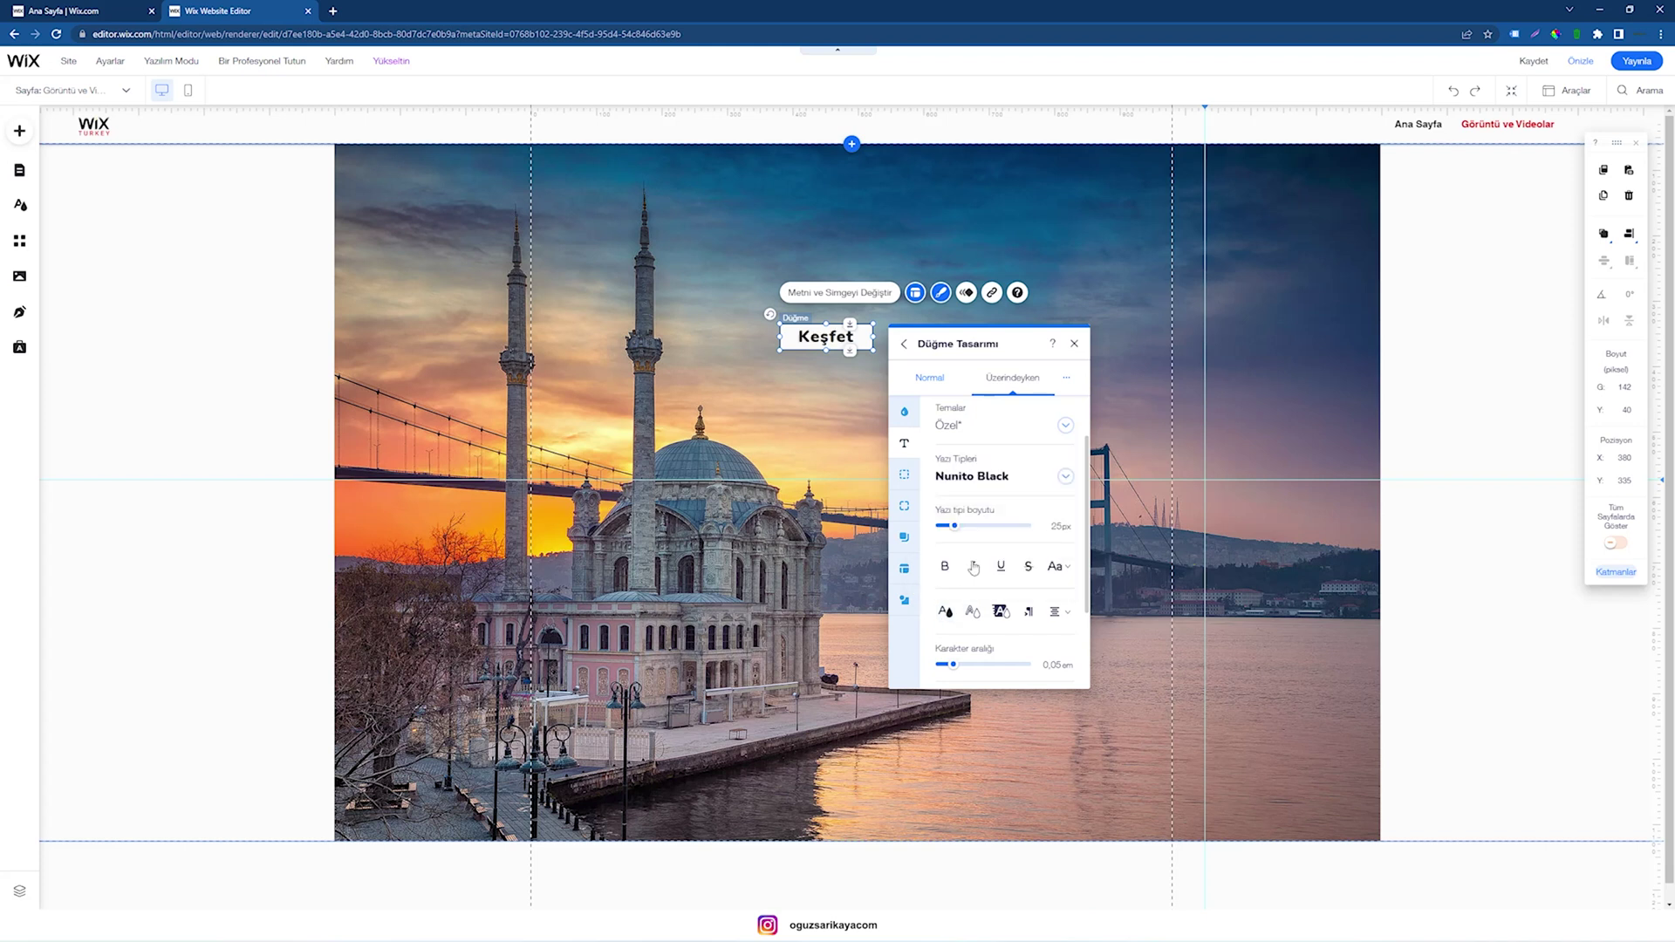
# Step: Review the hover text's spacing and shadow options, and set the font size to 15 px
pyautogui.scroll(-1, 980, 650)
pyautogui.scroll(-3, 980, 650)
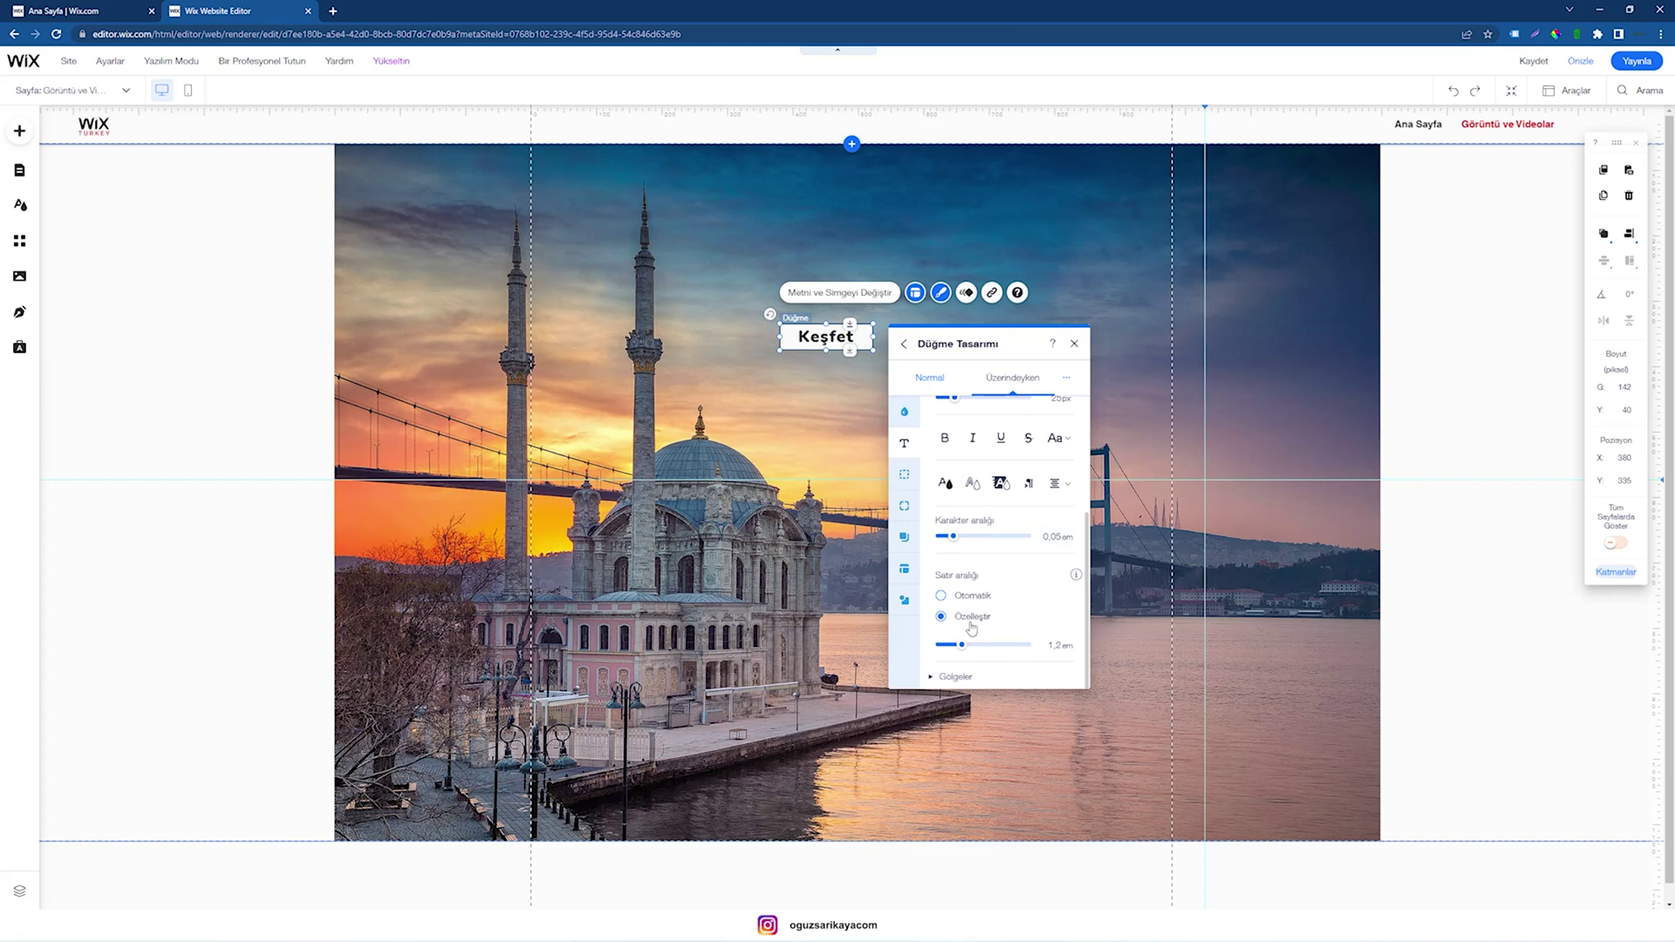
pyautogui.scroll(-3, 962, 650)
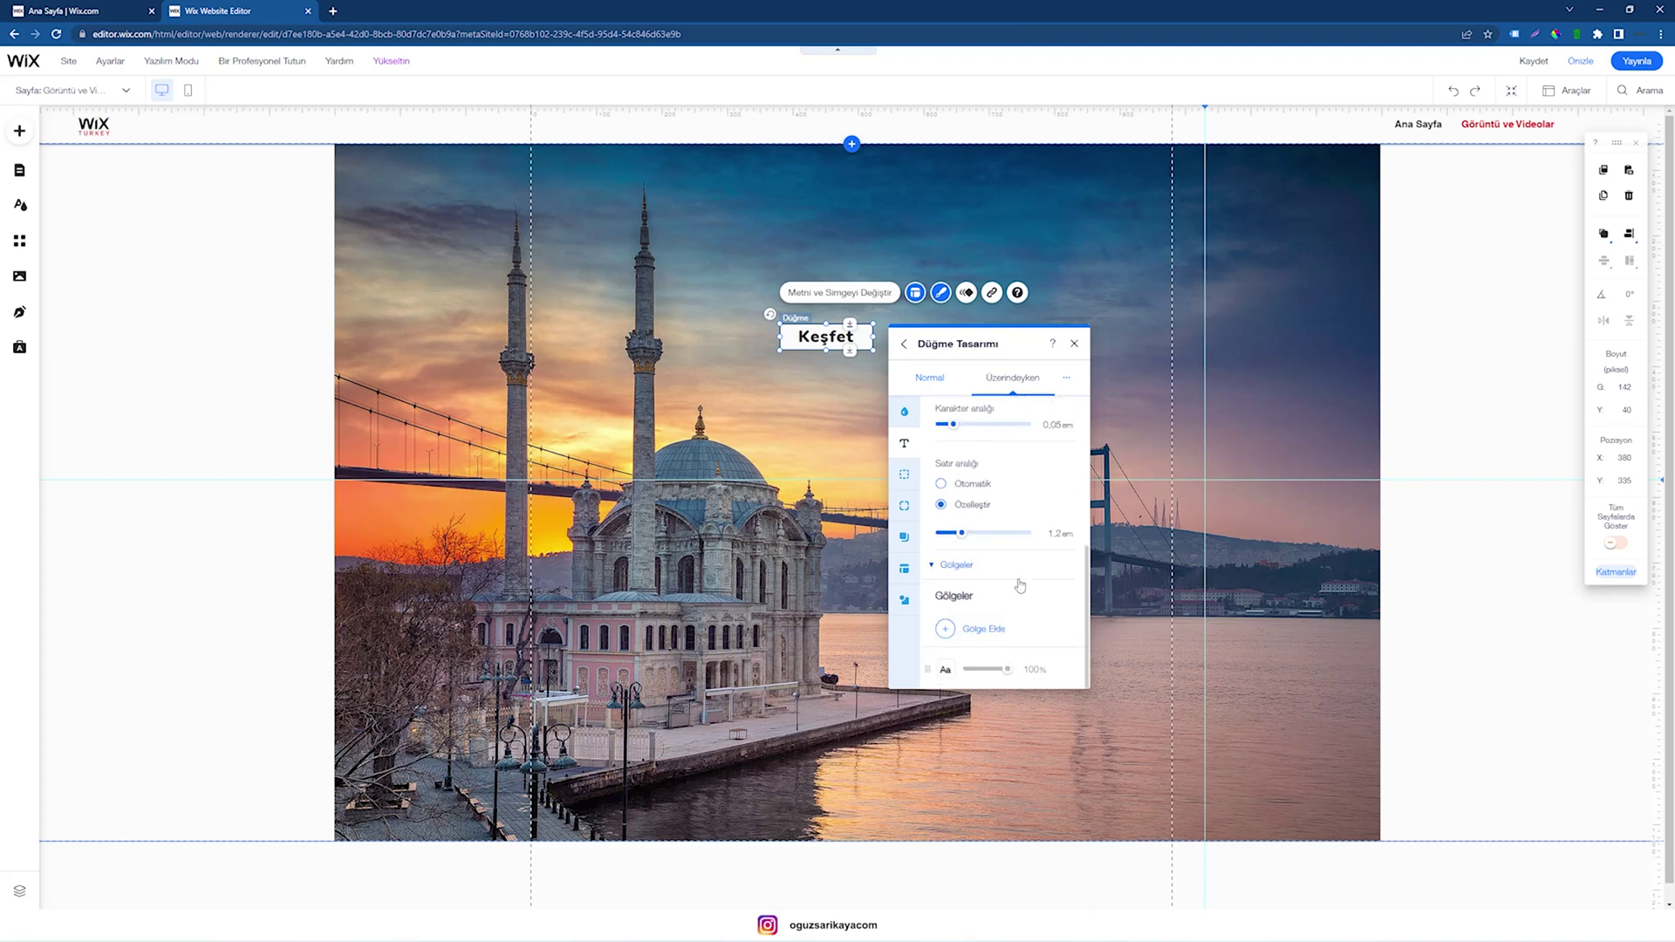
pyautogui.scroll(6, 1020, 585)
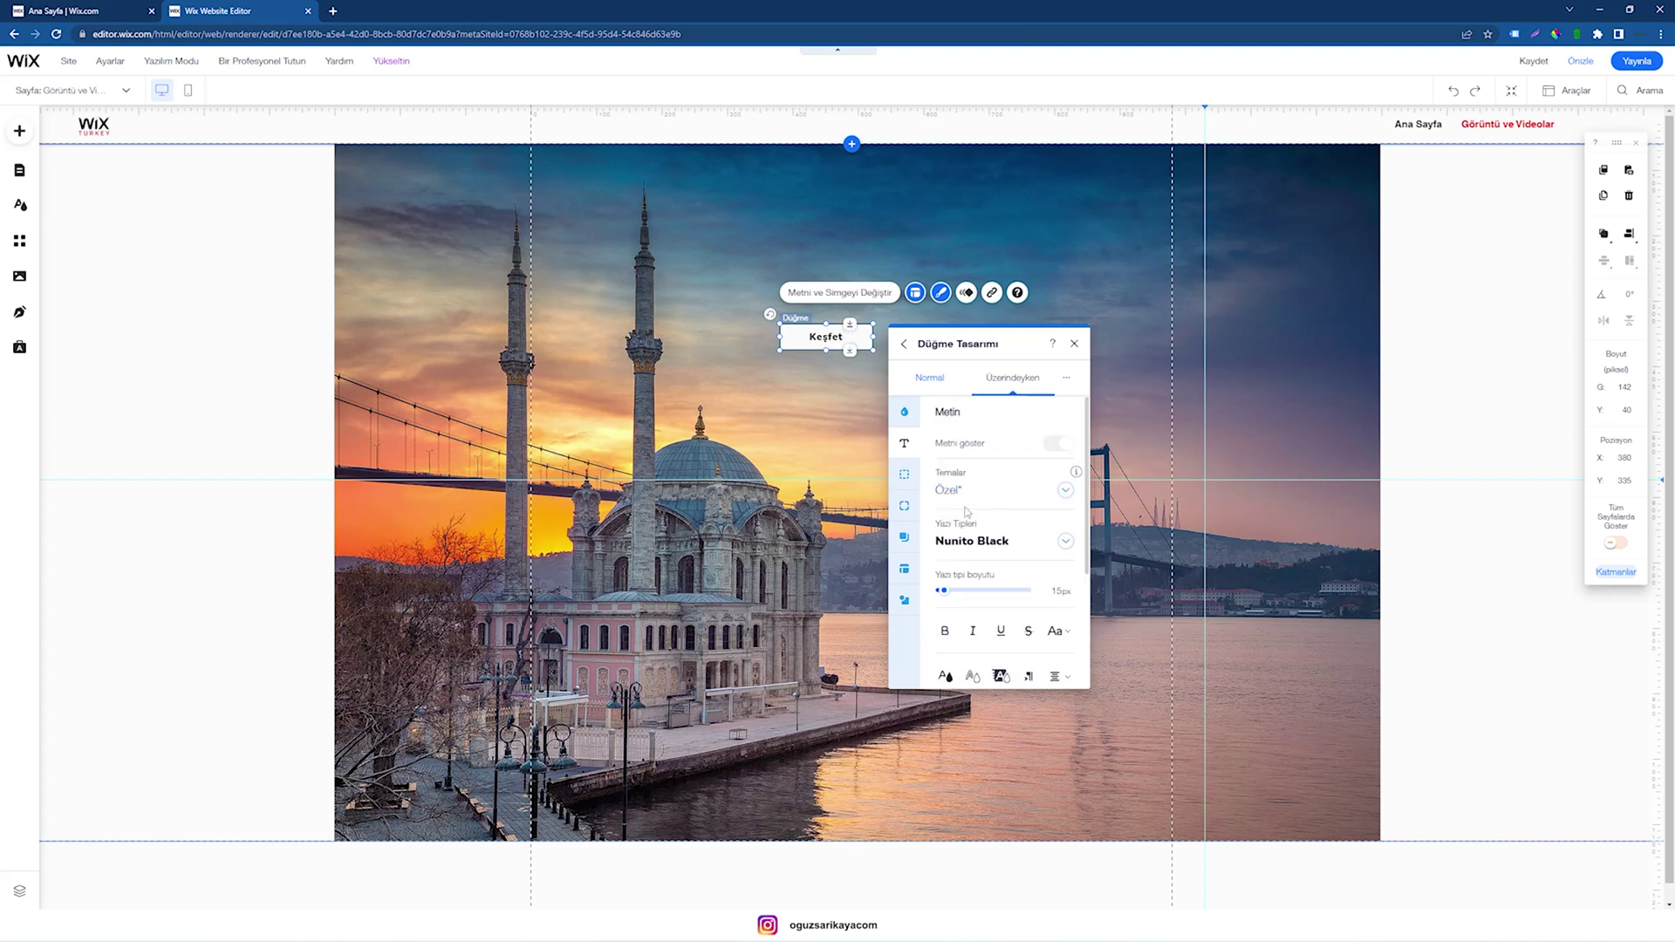
# Step: Set the hover-state border colour to gold and the border width to 0 px on all sides
pyautogui.click(907, 475)
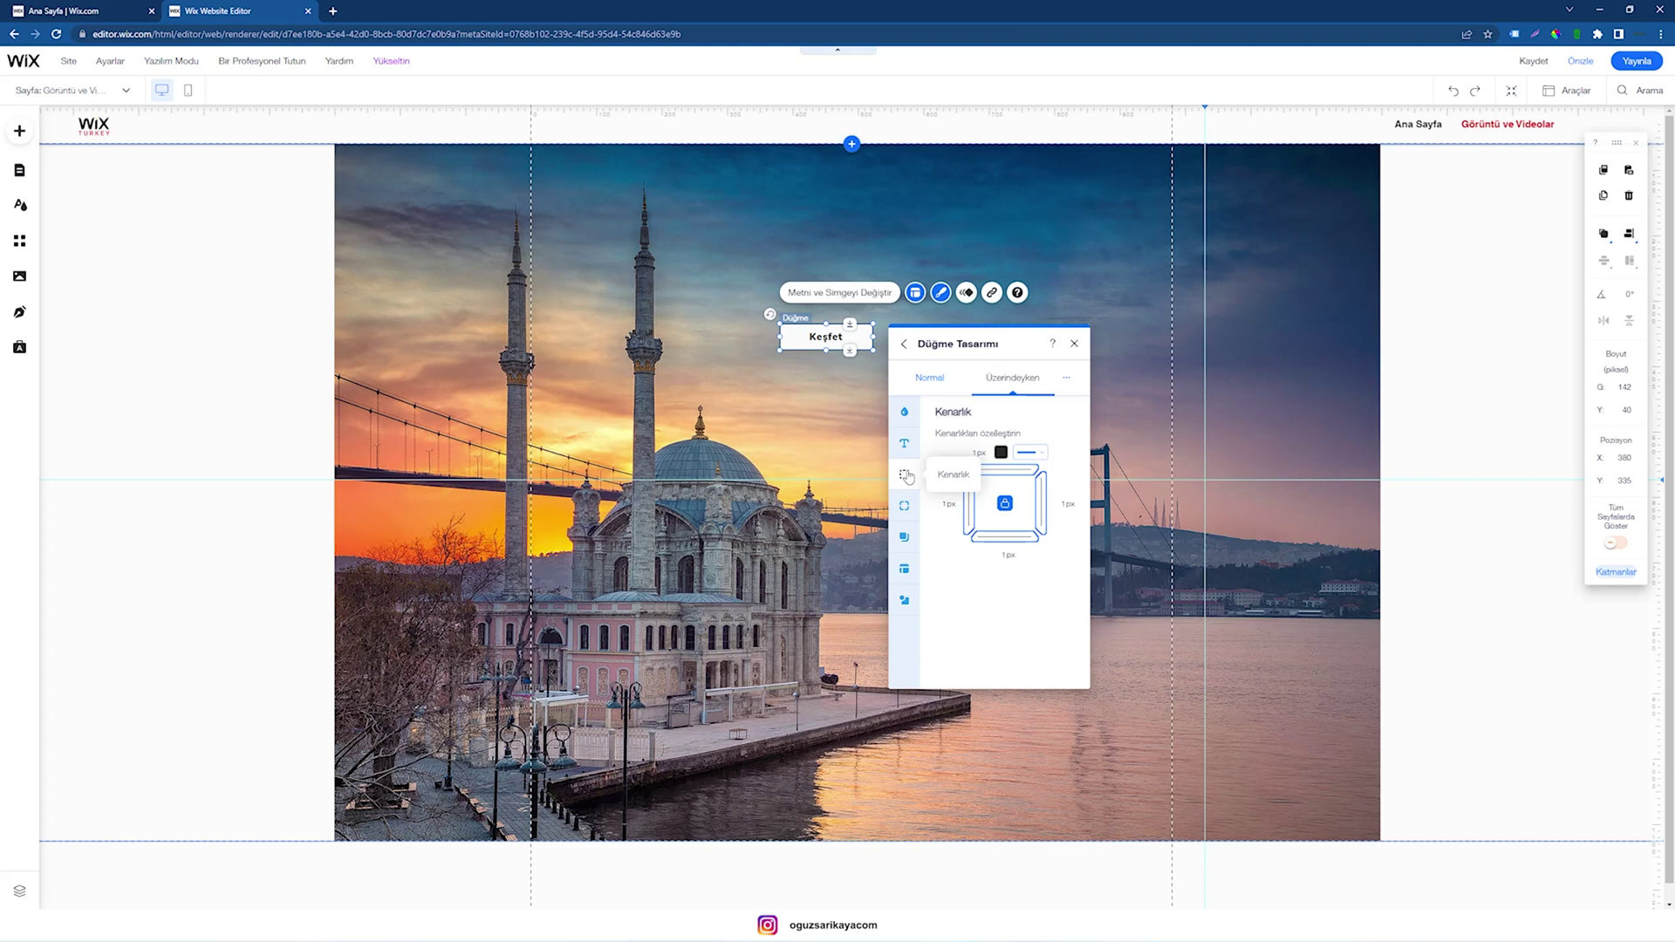
pyautogui.click(977, 455)
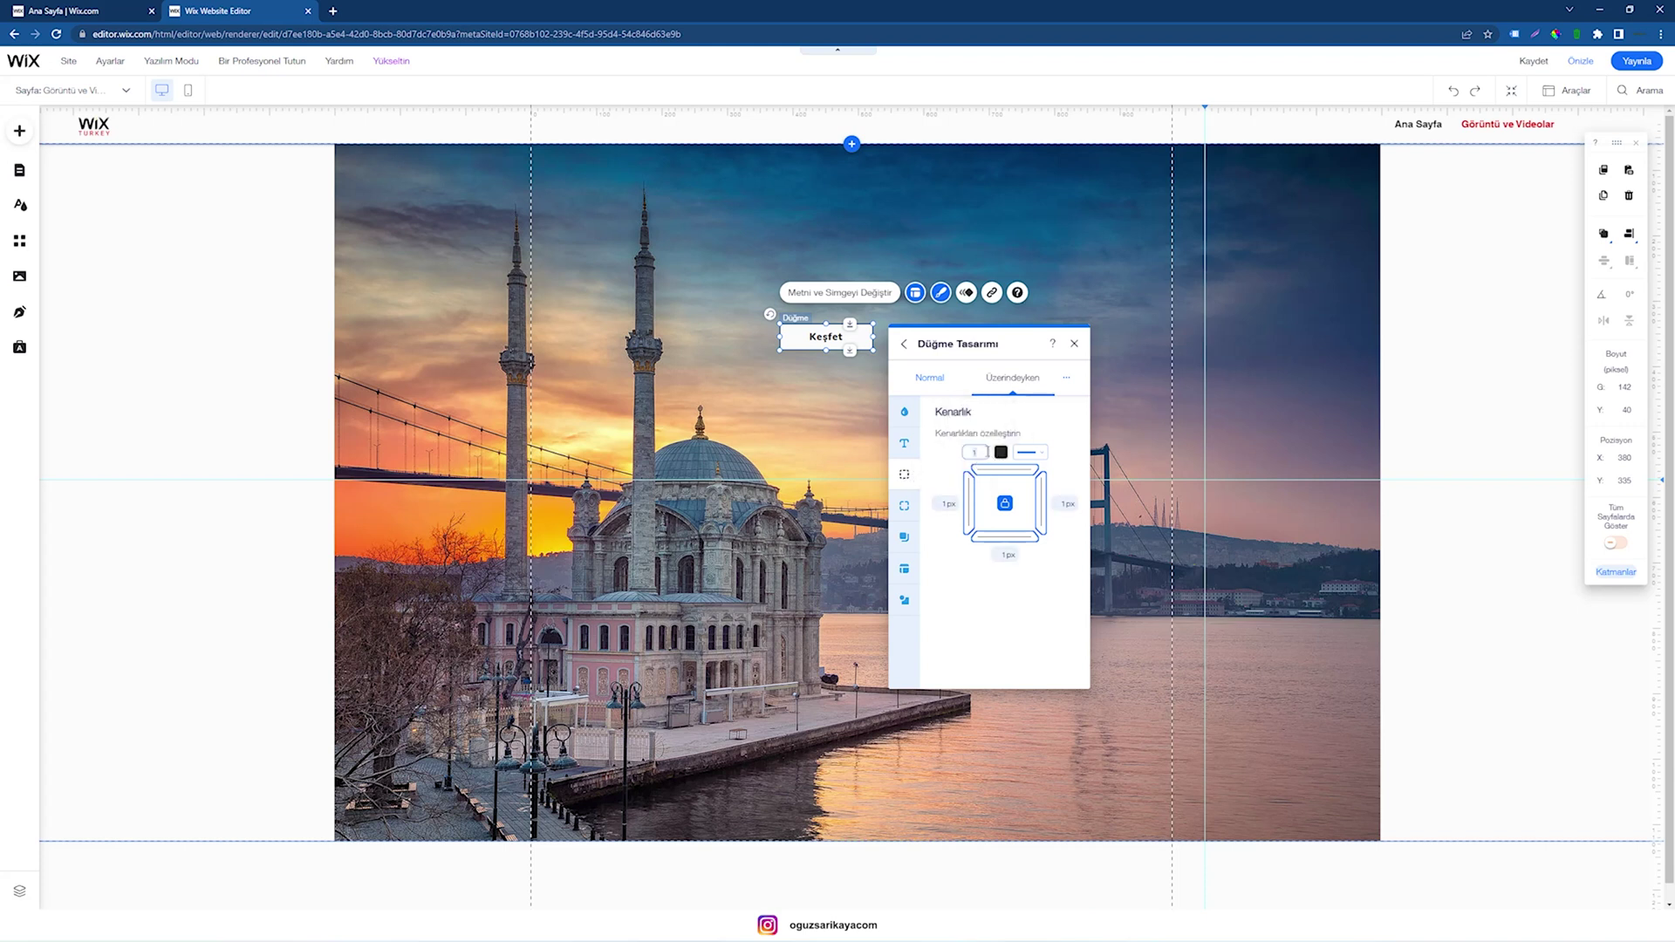
pyautogui.write('0')
pyautogui.write('1')
pyautogui.click(1001, 452)
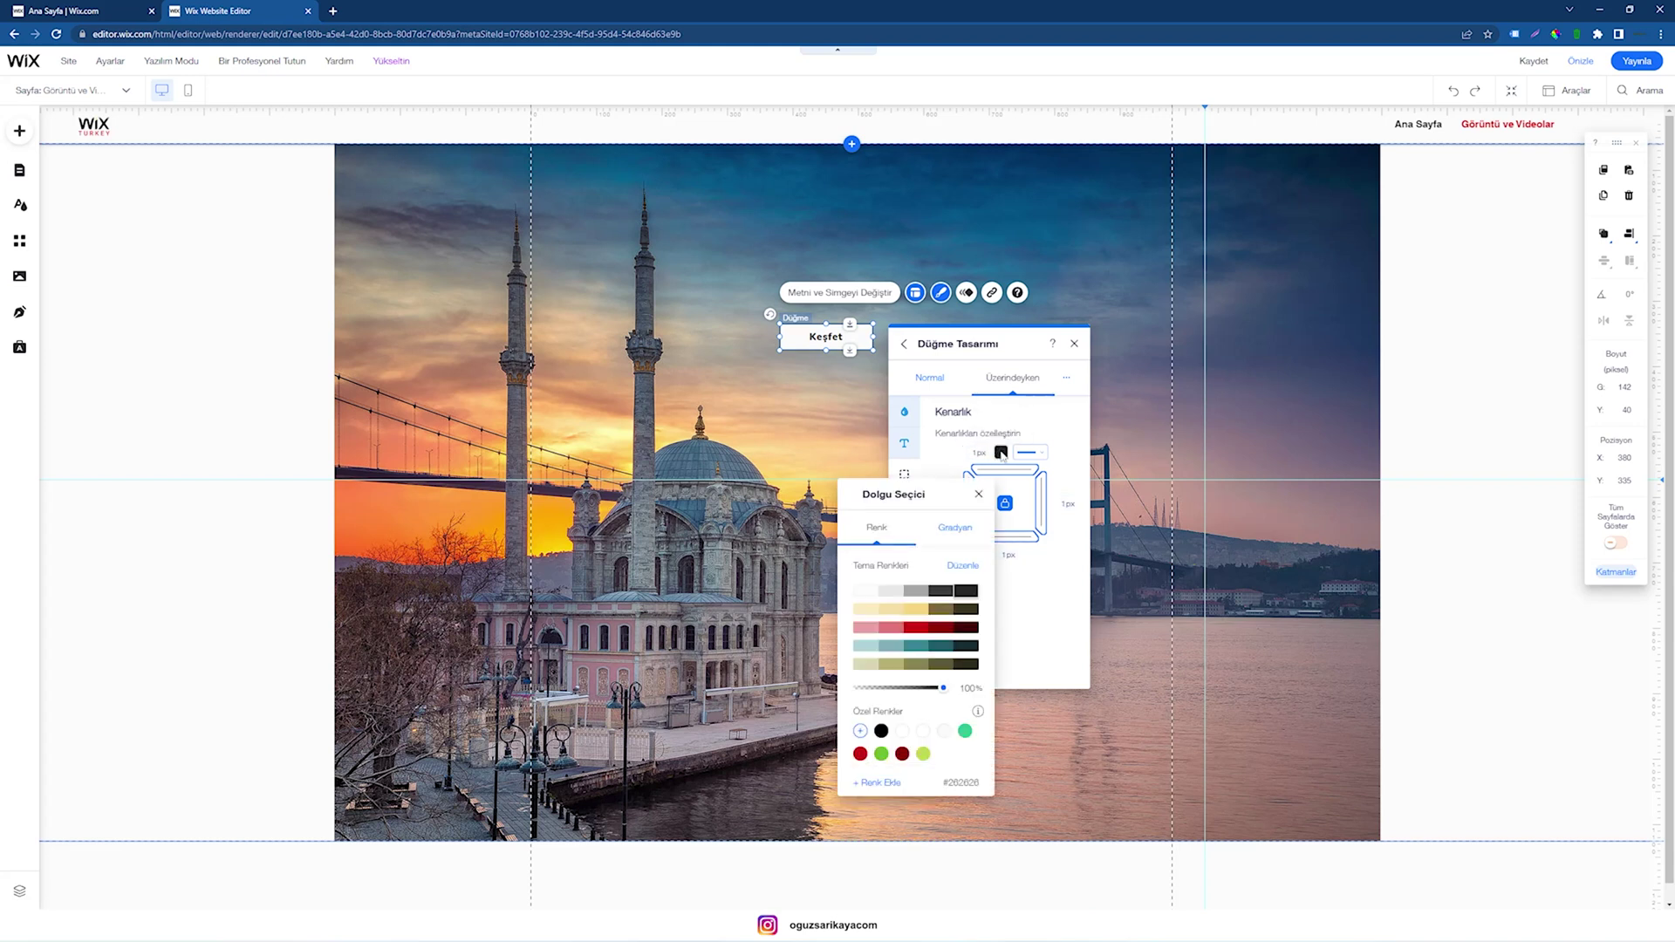
pyautogui.click(913, 628)
pyautogui.click(916, 609)
pyautogui.click(974, 452)
pyautogui.write('0')
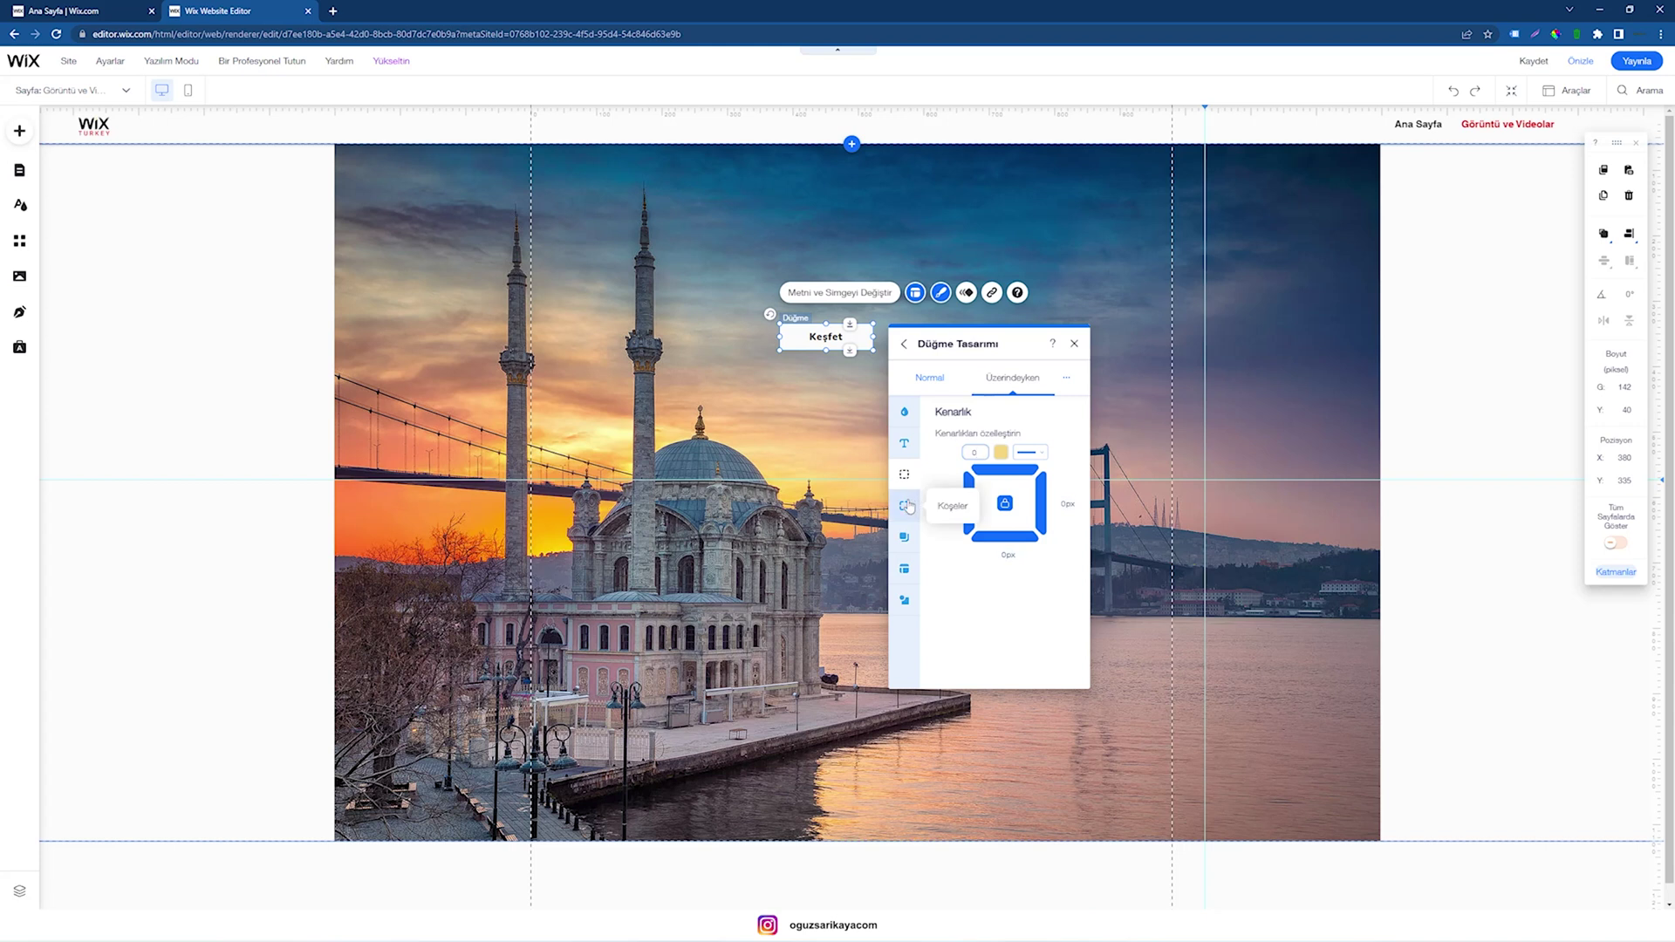
# Step: Round all corners of the Keşfet button's normal state with a 10 px radius
pyautogui.click(904, 506)
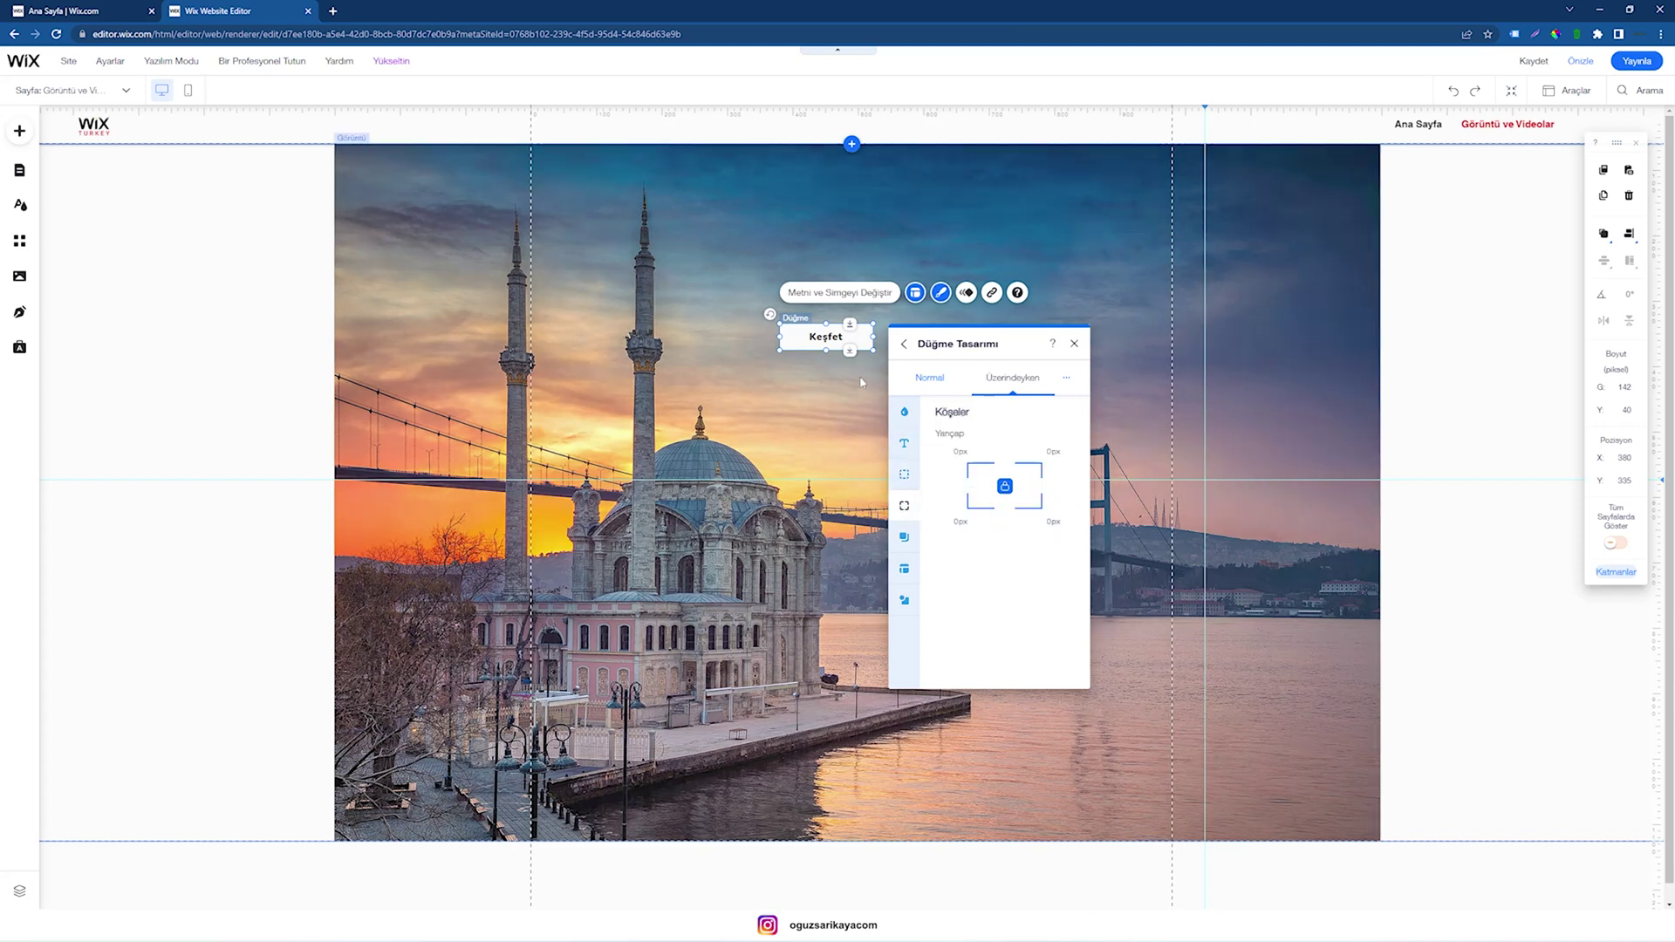
pyautogui.click(957, 452)
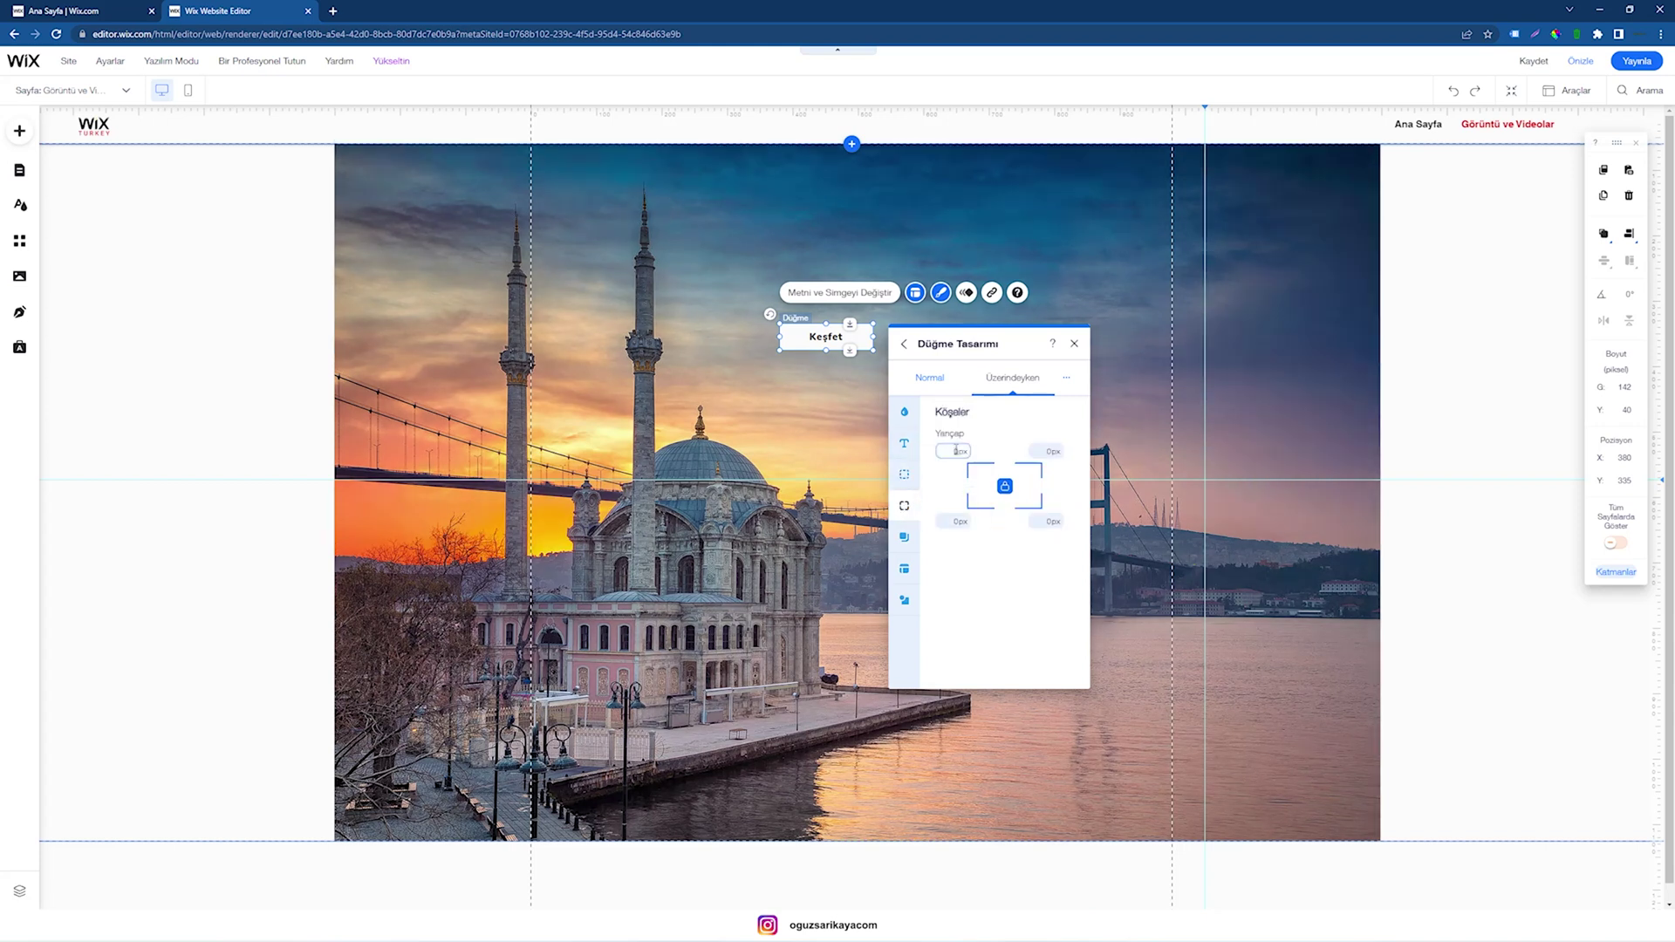
pyautogui.write('20')
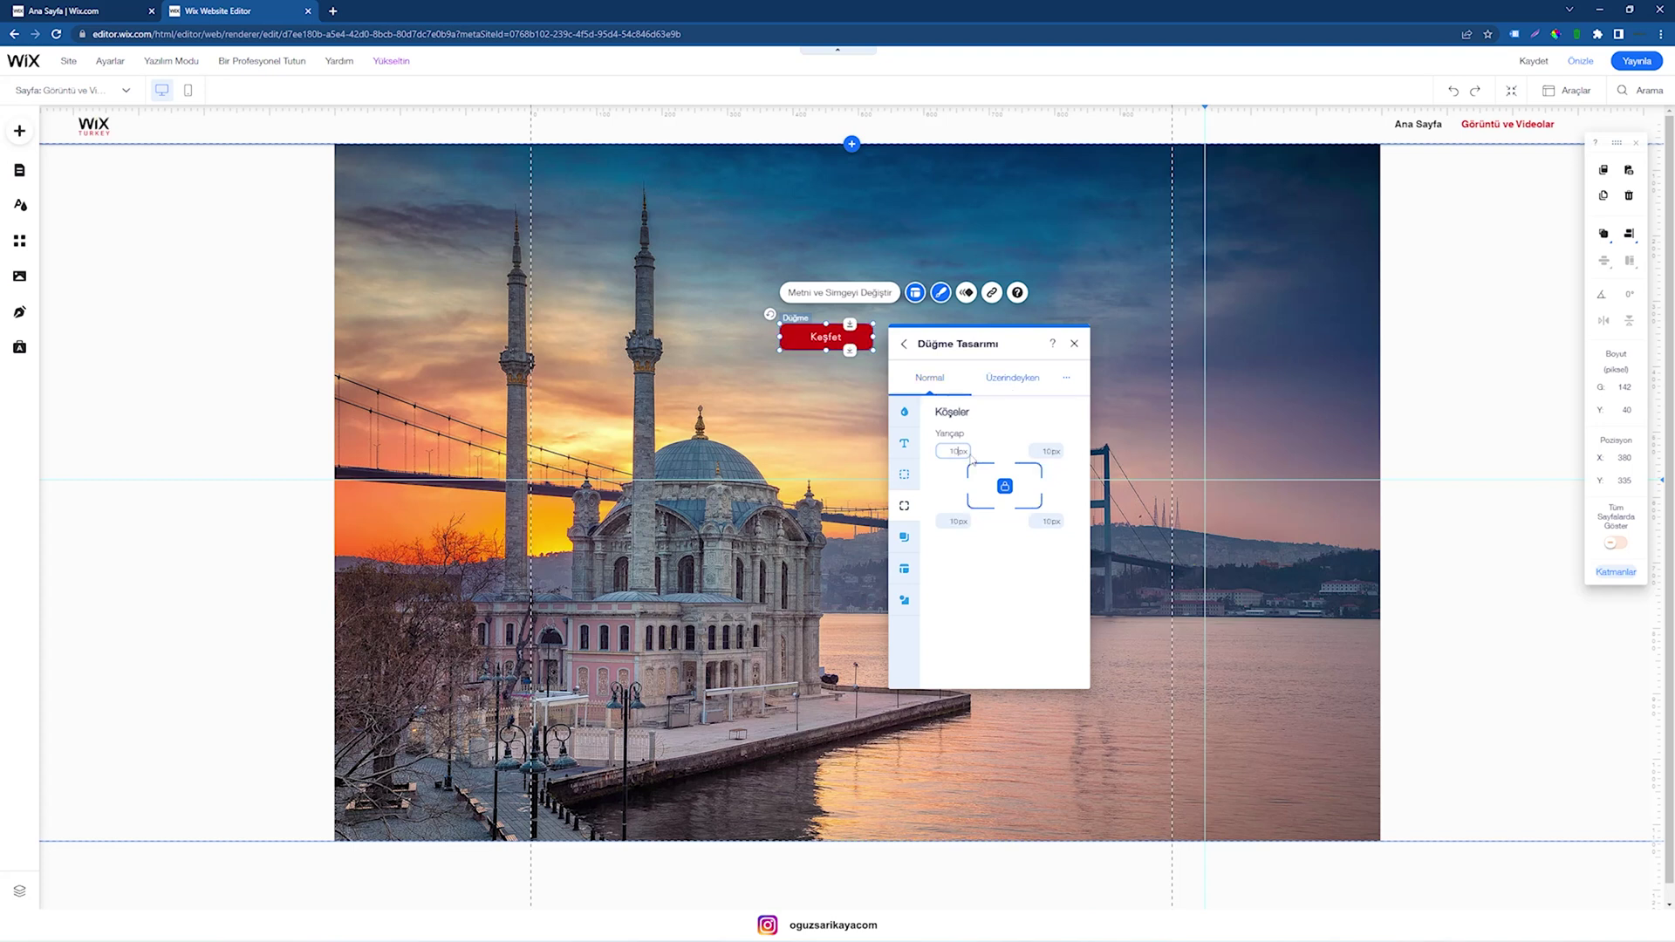
pyautogui.click(951, 338)
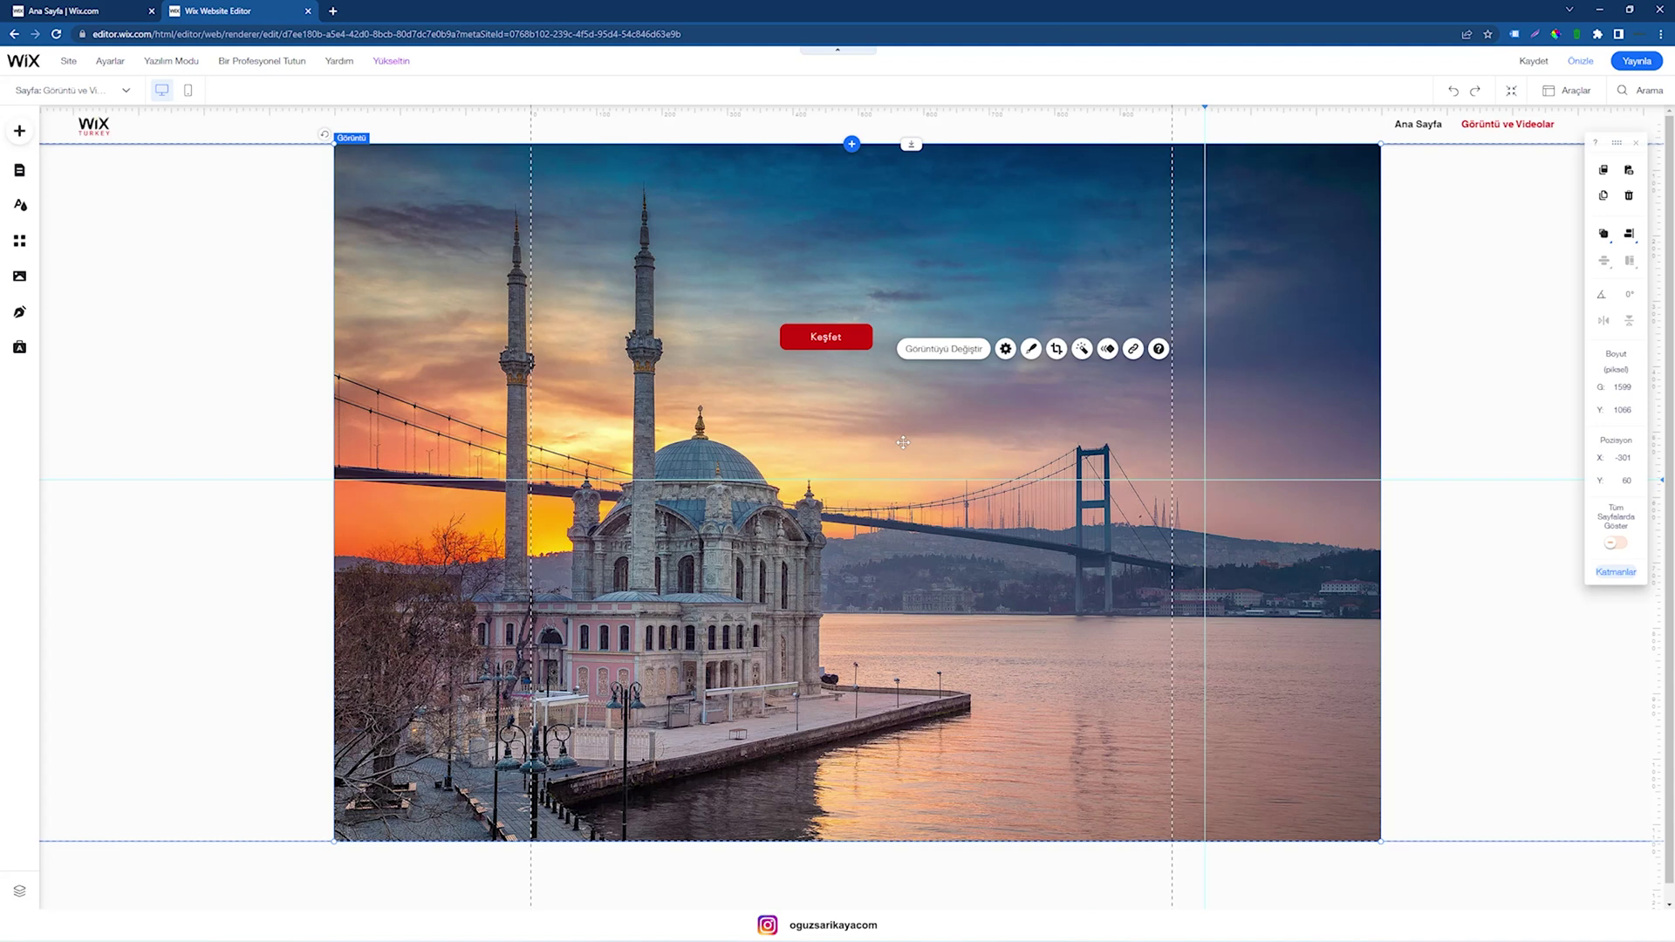
# Step: Add an outer shadow to the Keşfet button's normal state and adjust its distance, blur and size
pyautogui.click(851, 339)
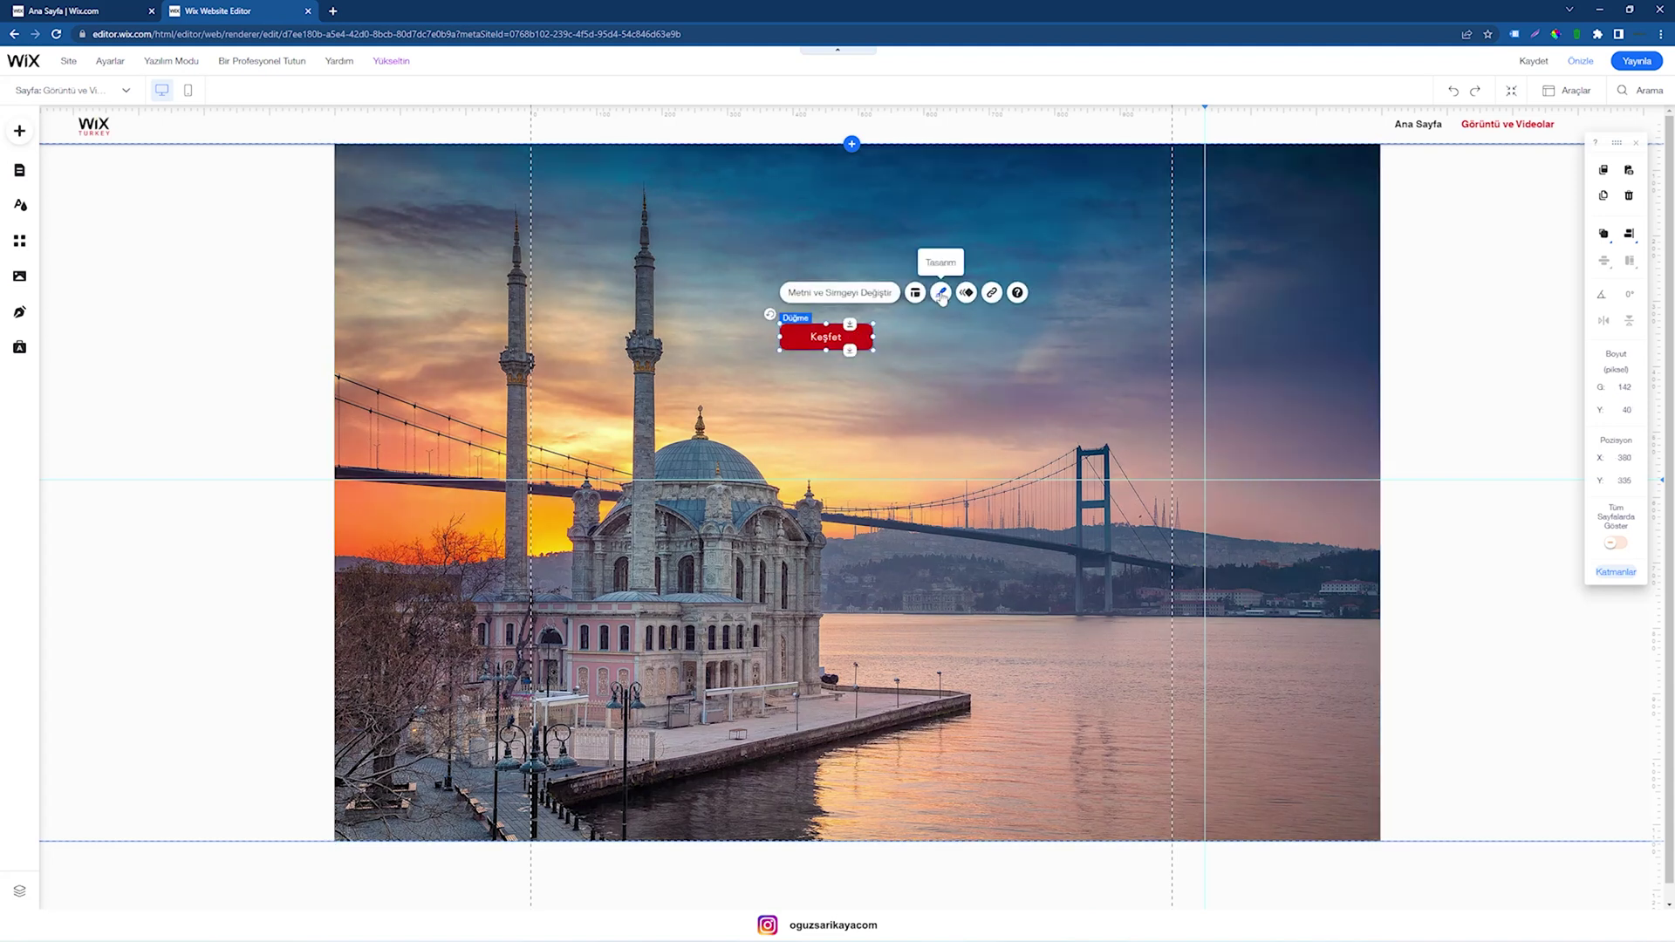
pyautogui.click(940, 292)
pyautogui.click(982, 661)
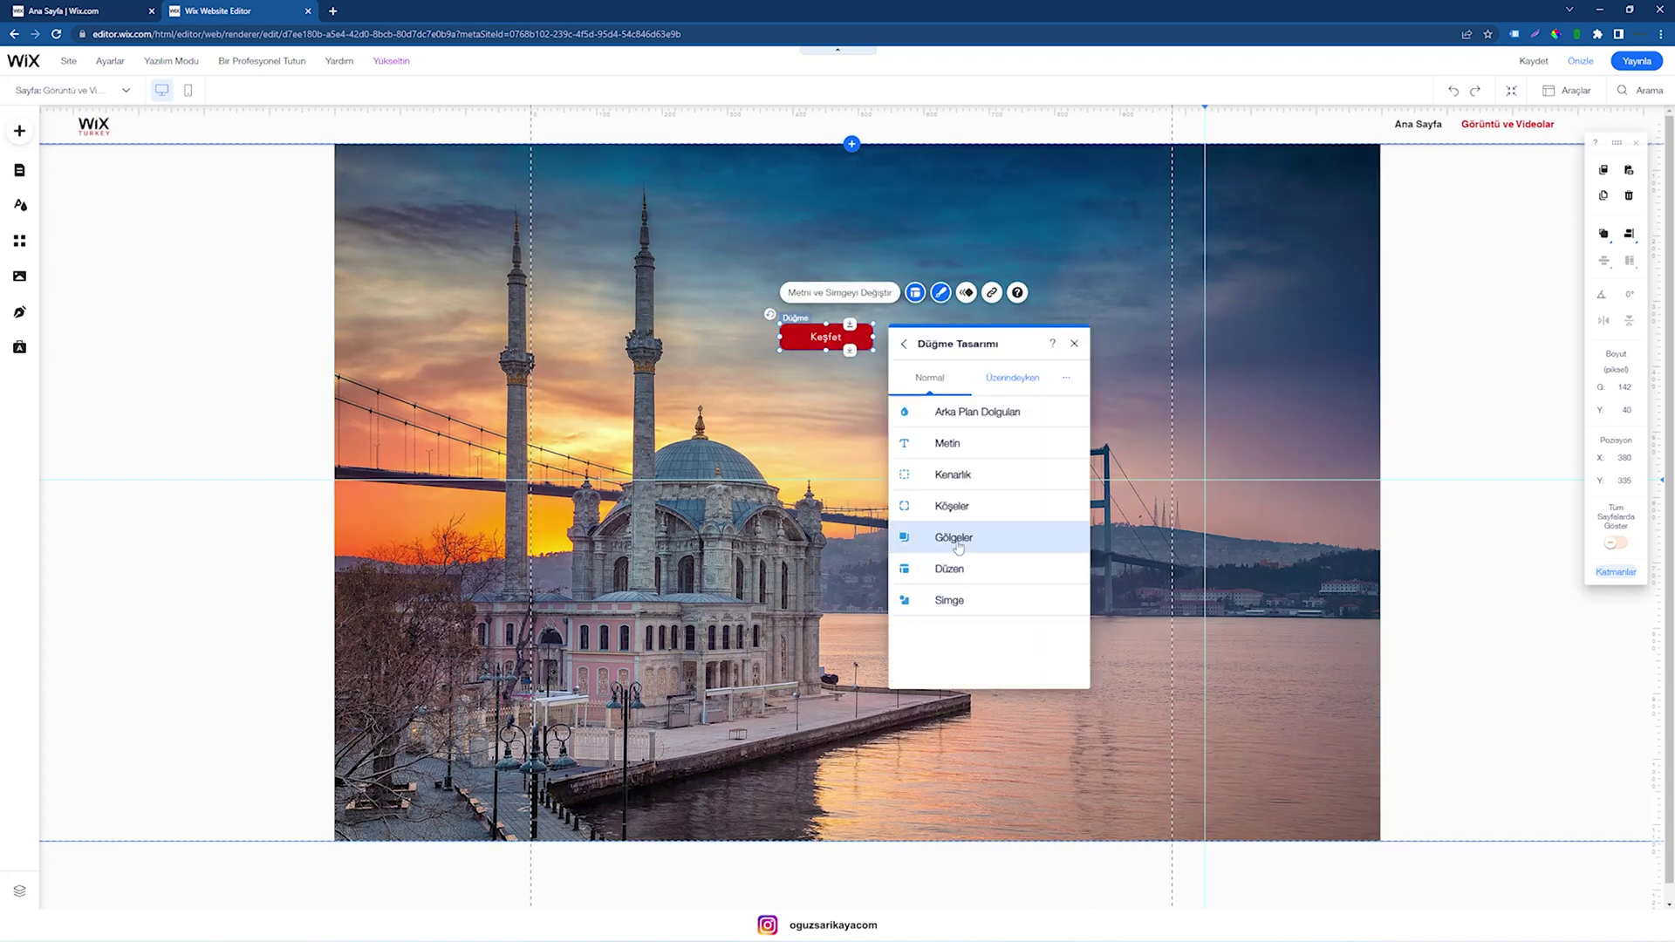
pyautogui.click(958, 505)
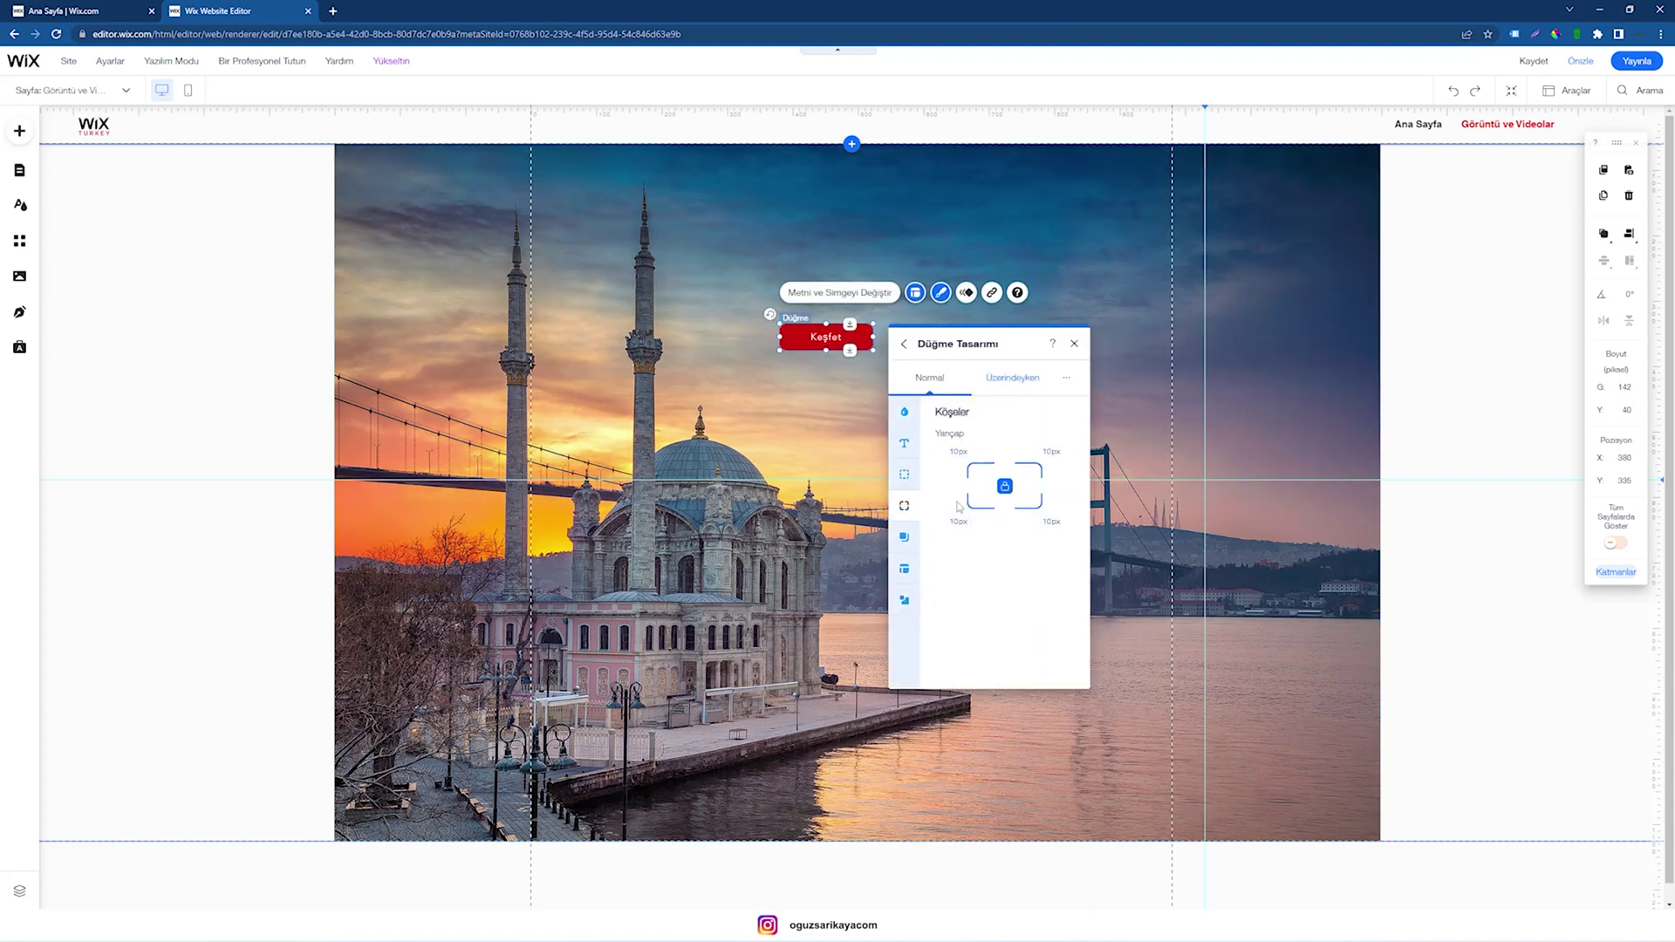
pyautogui.click(903, 540)
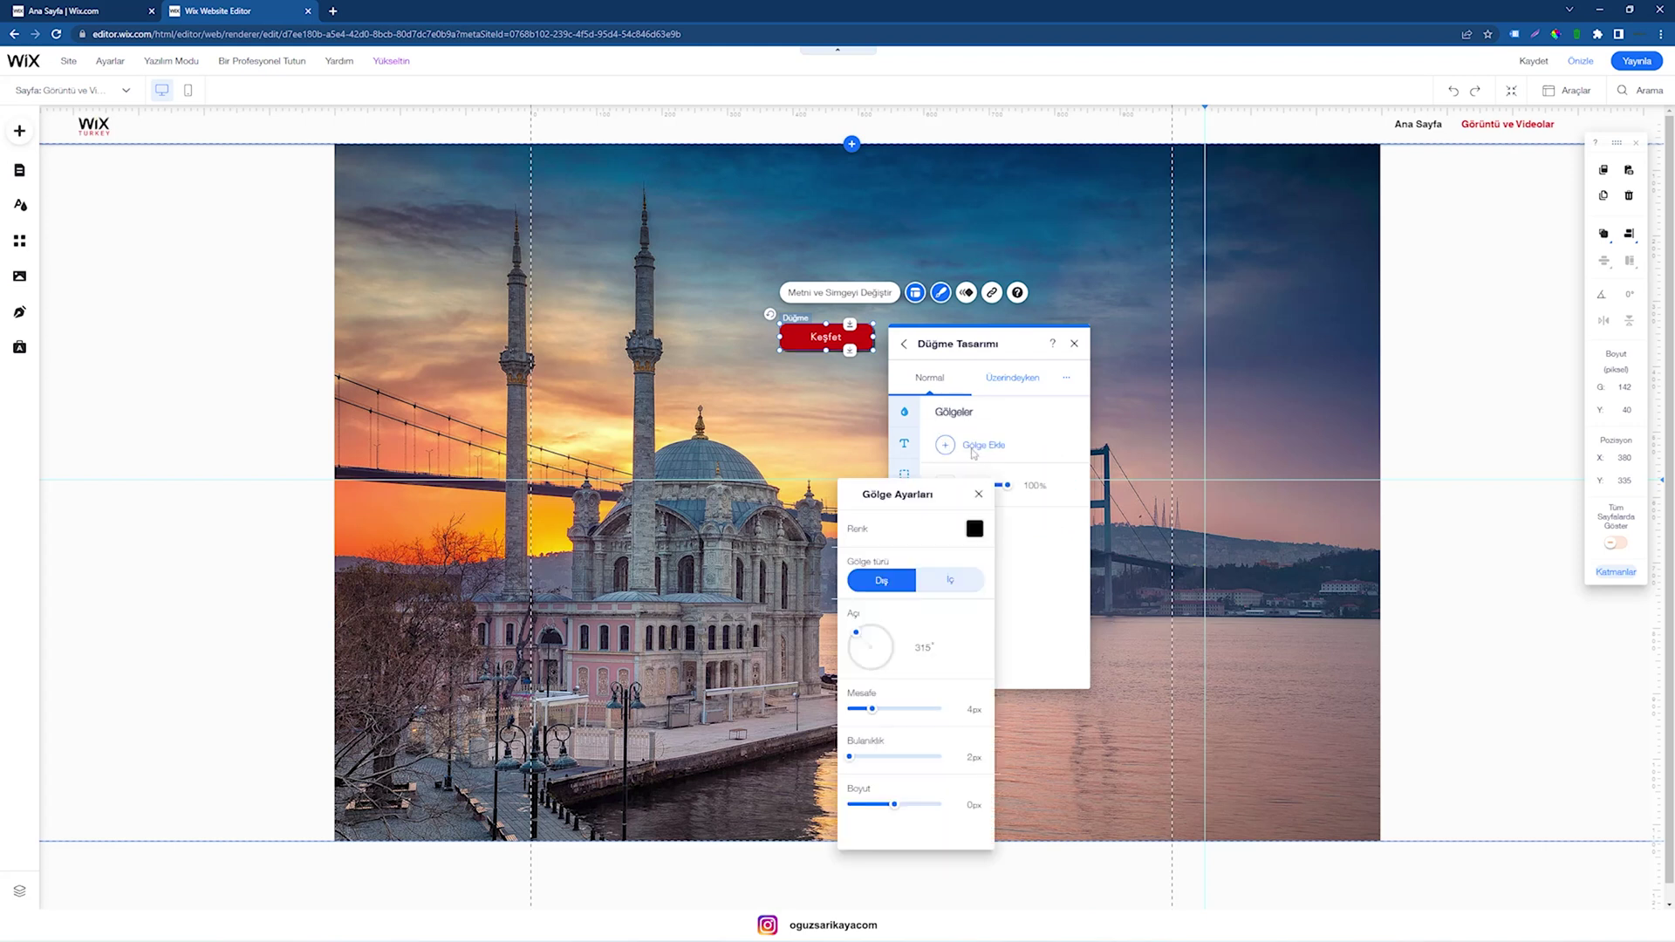
pyautogui.click(973, 450)
pyautogui.moveTo(872, 709); pyautogui.dragTo(853, 757)
pyautogui.moveTo(894, 809); pyautogui.dragTo(897, 809)
# Step: Change the button's normal-state background fill to the light gold theme colour
pyautogui.click(904, 411)
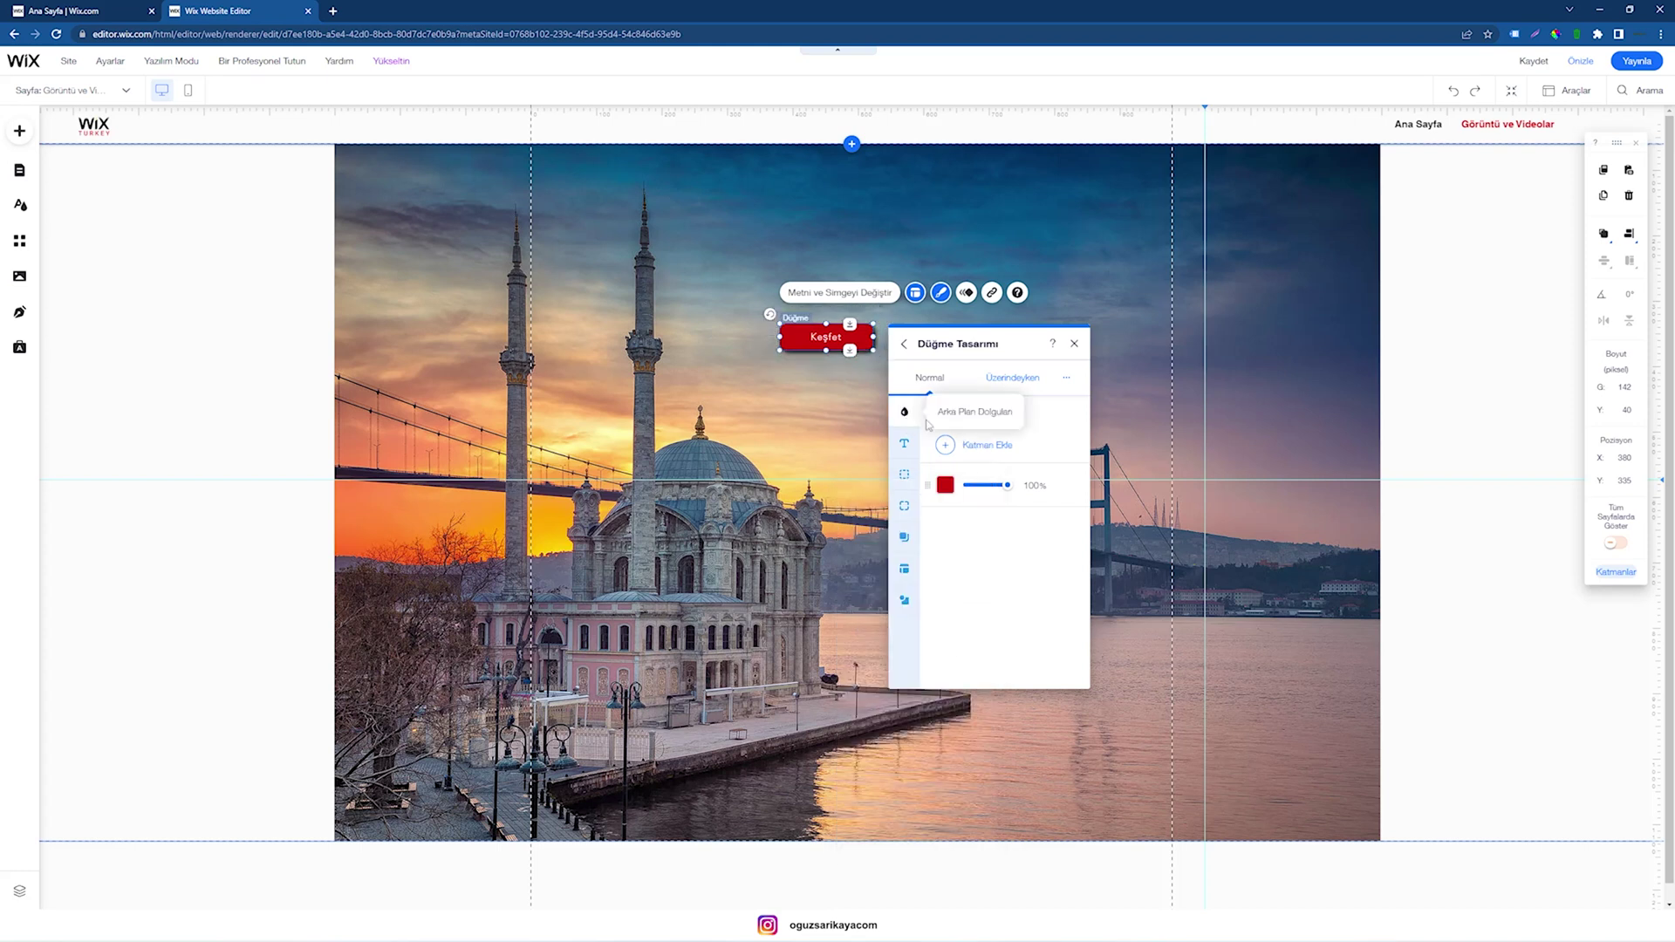
pyautogui.click(946, 485)
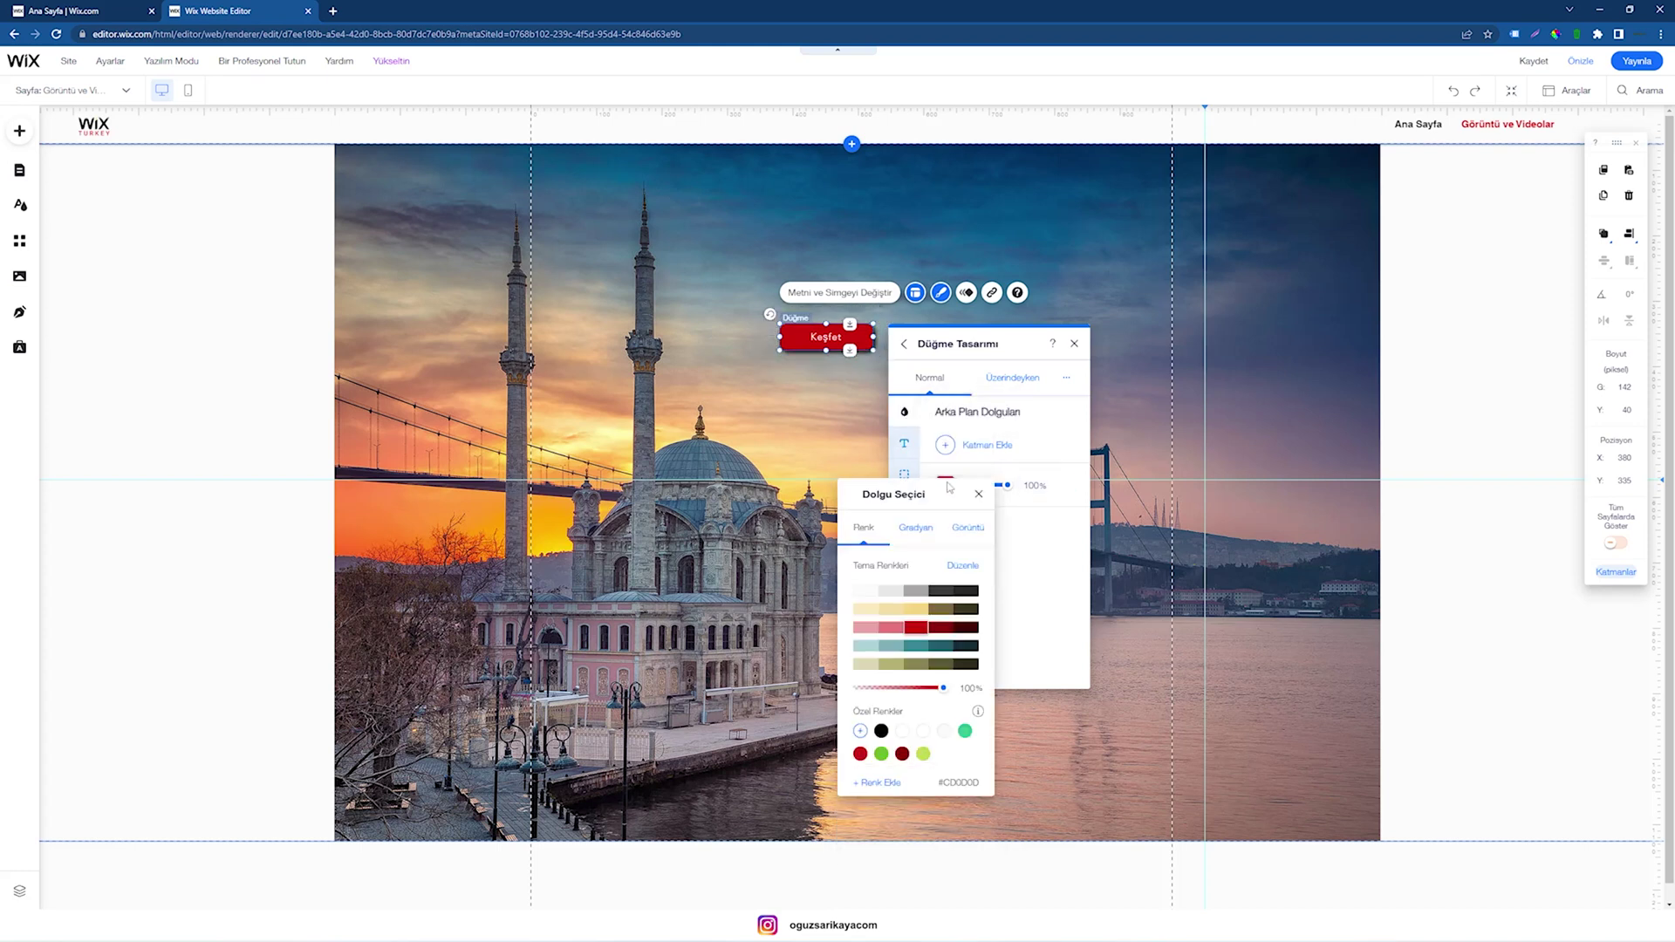
pyautogui.click(920, 612)
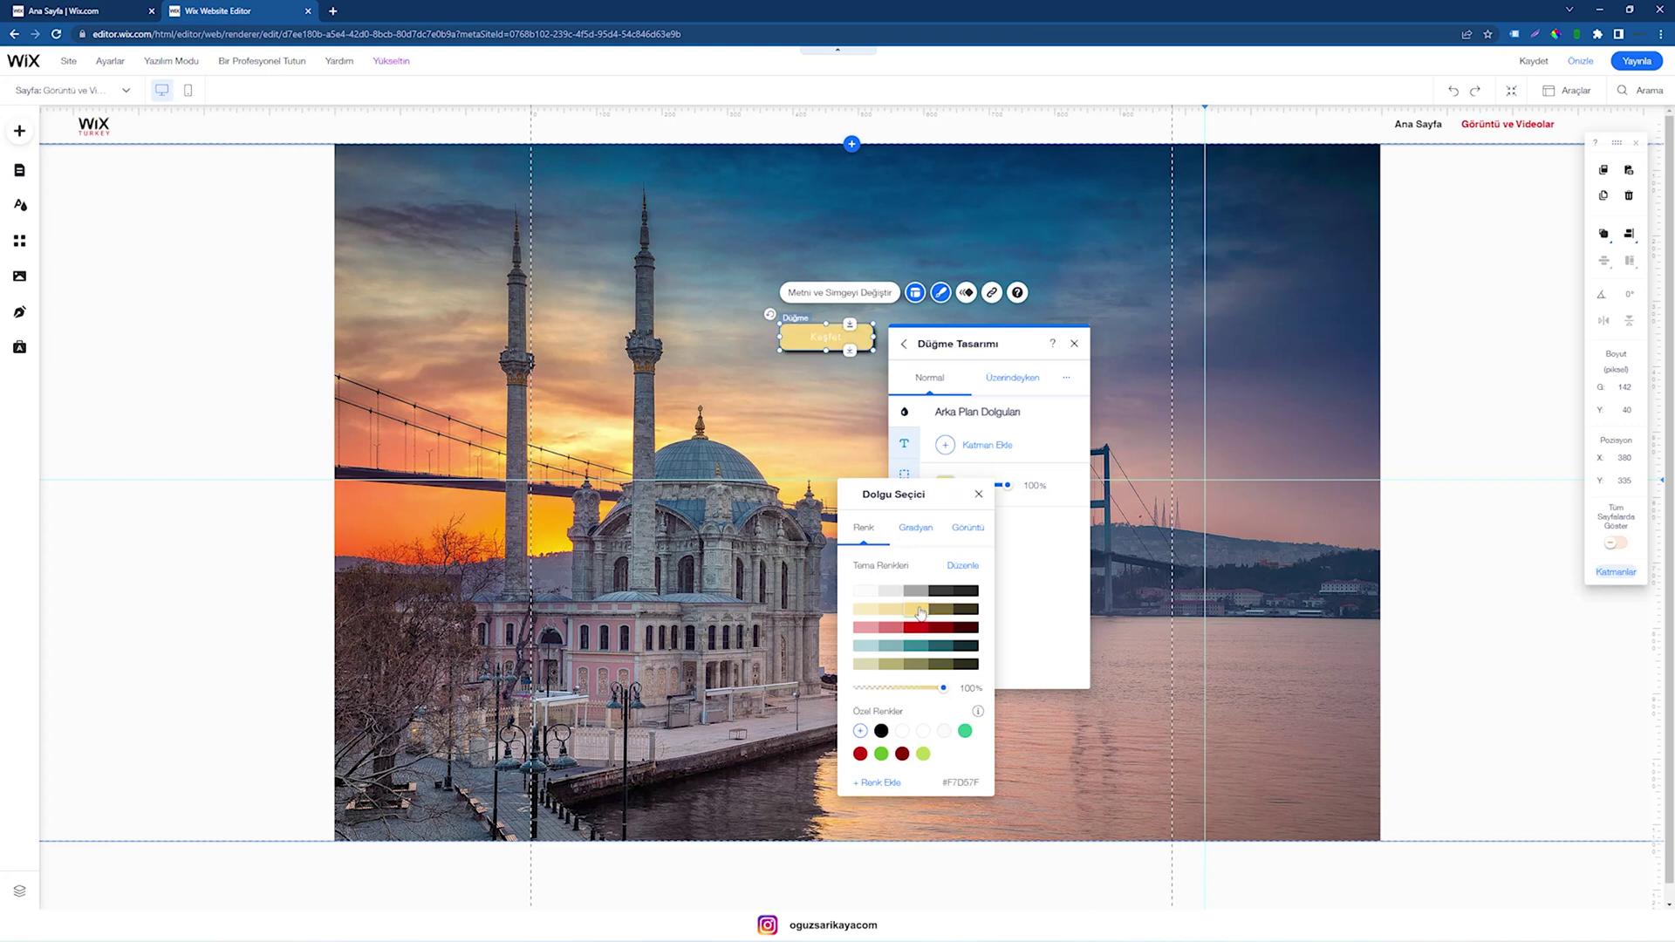
pyautogui.click(1033, 536)
# Step: Set the button's normal-state text to the darkest grey theme colour and close the design settings
pyautogui.click(904, 444)
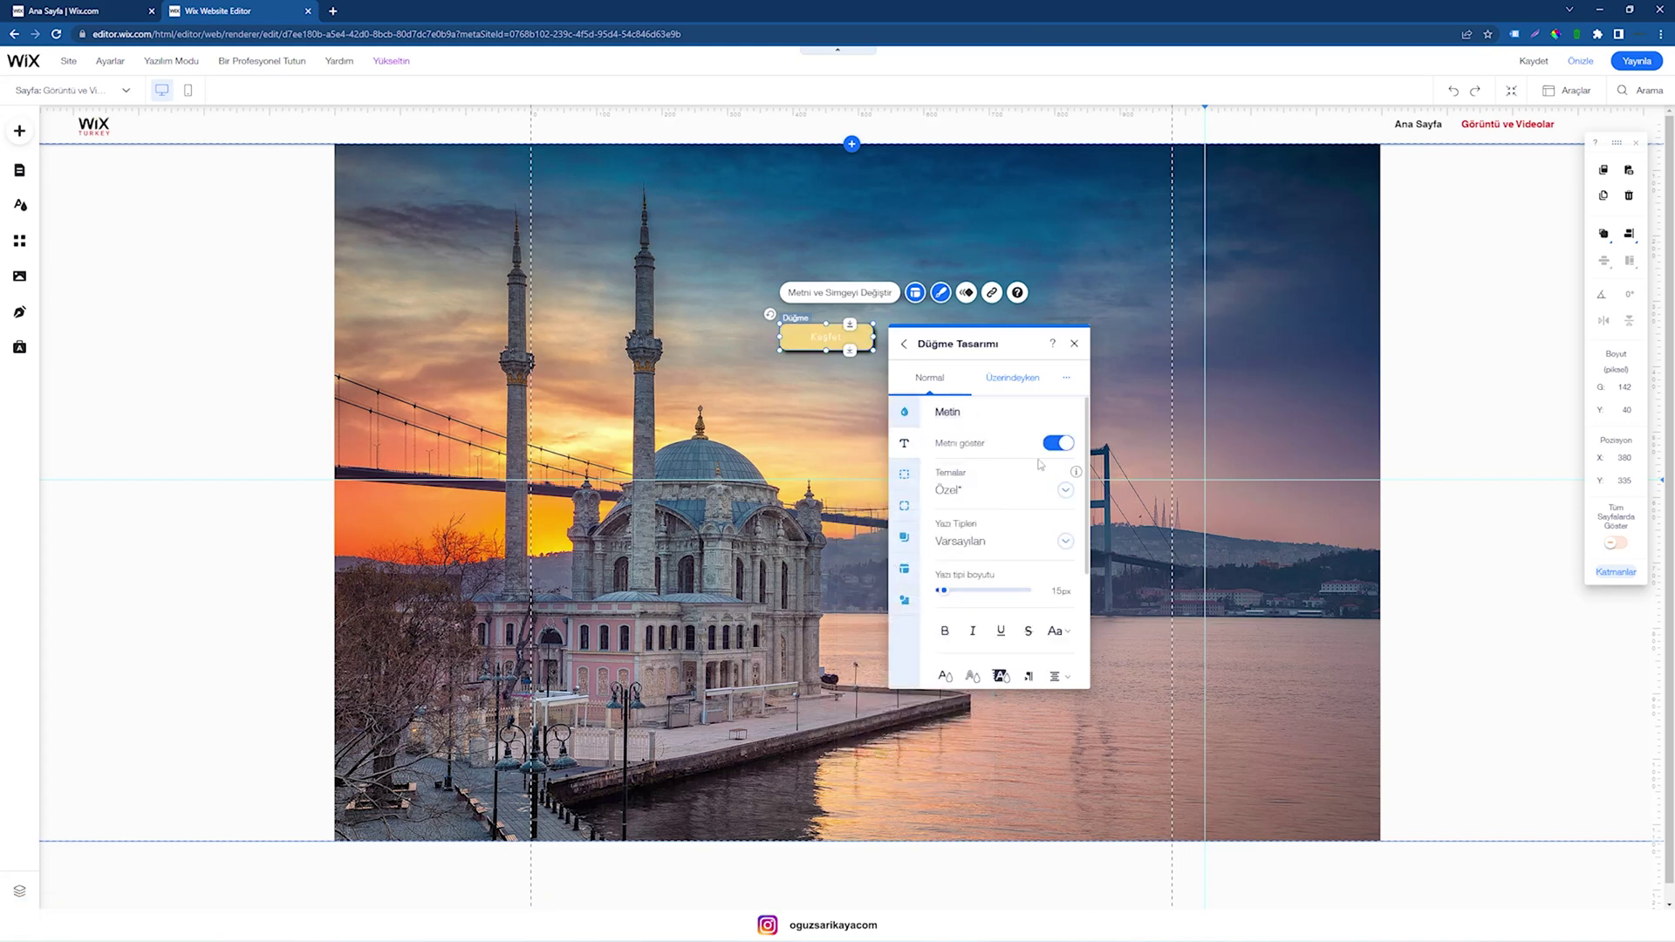
pyautogui.click(946, 676)
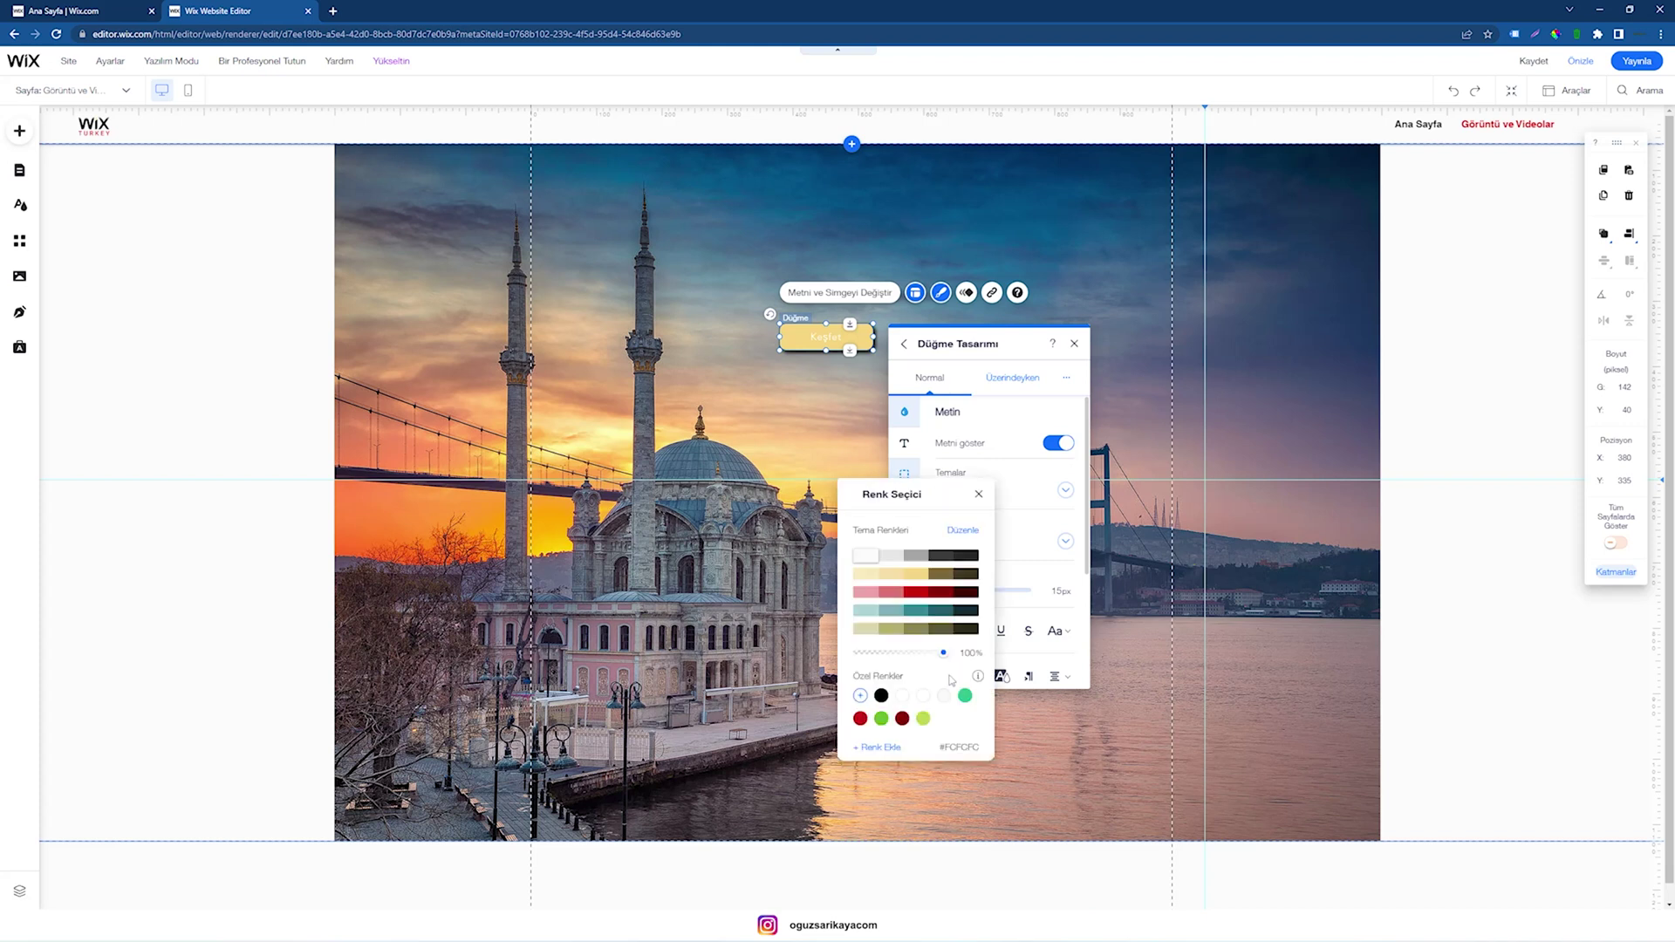
pyautogui.click(966, 559)
pyautogui.click(935, 565)
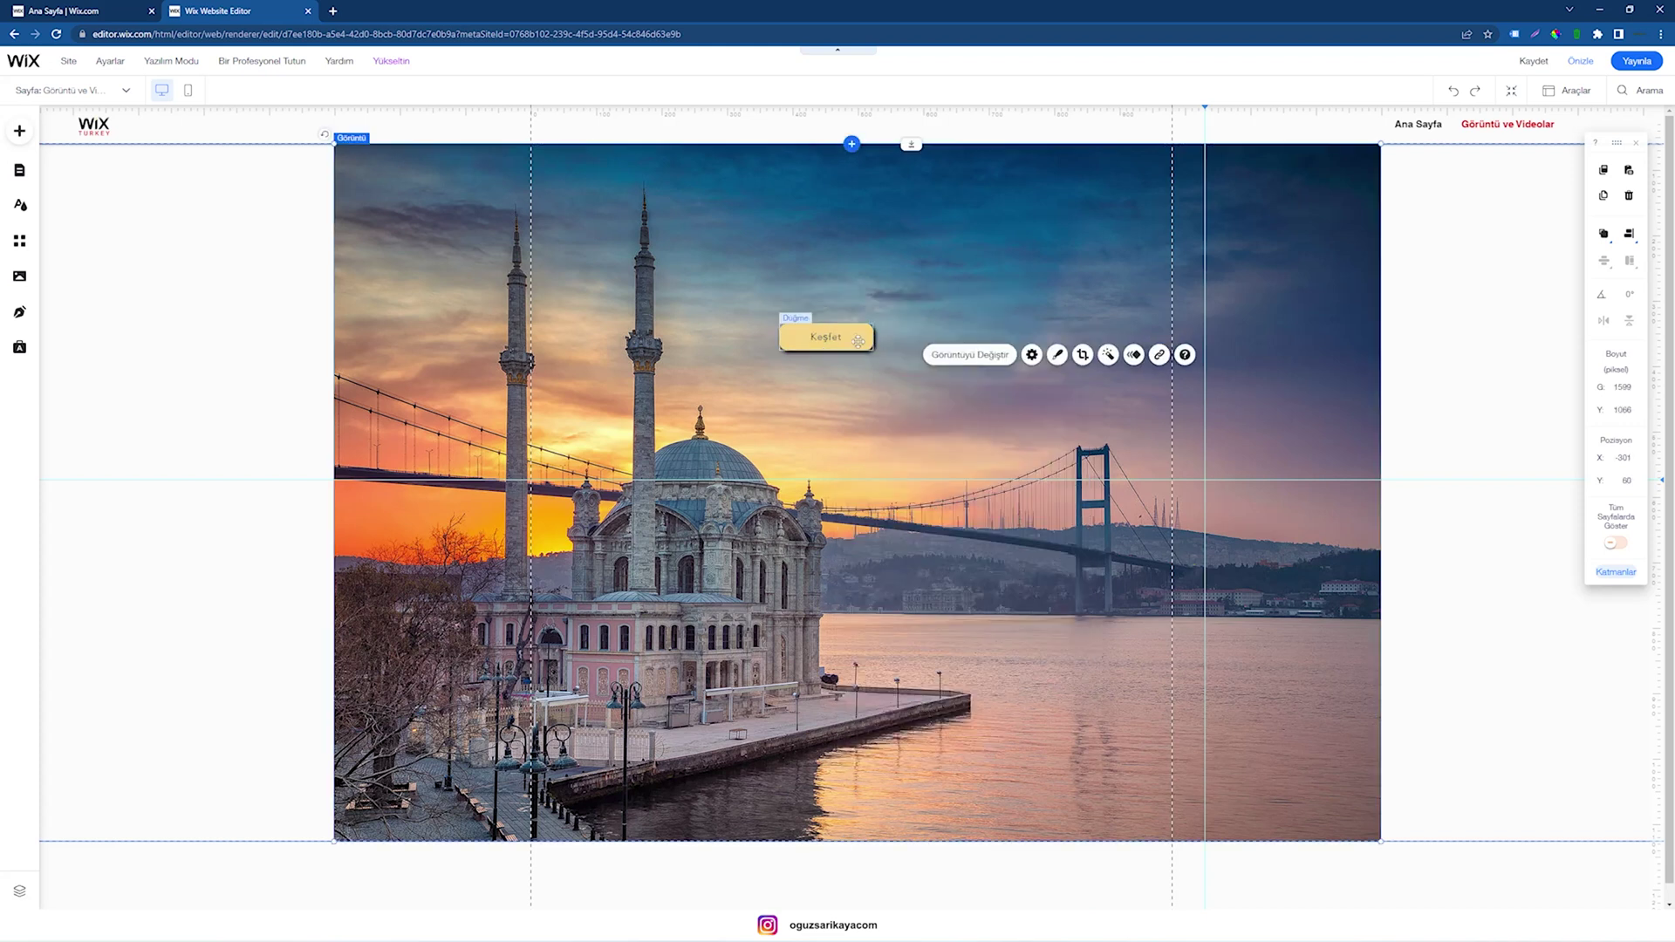
# Step: Move the Keşfet button onto the water in the image's lower right, at about x 838, y 924
pyautogui.moveTo(855, 348); pyautogui.dragTo(1160, 732)
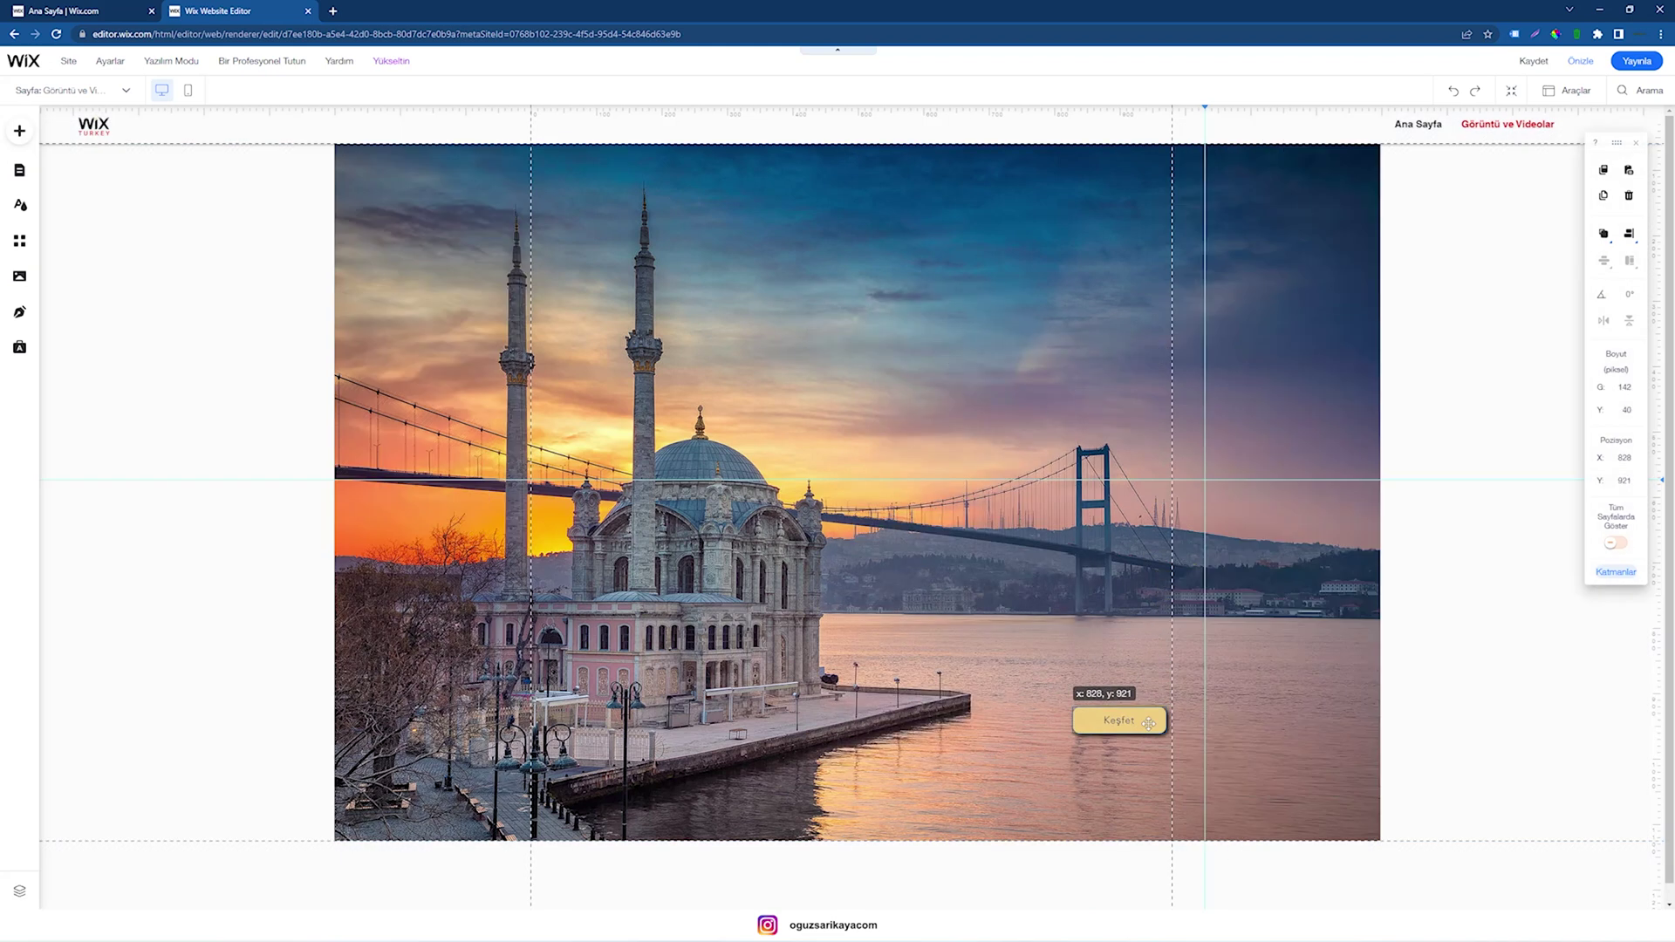
pyautogui.click(1036, 752)
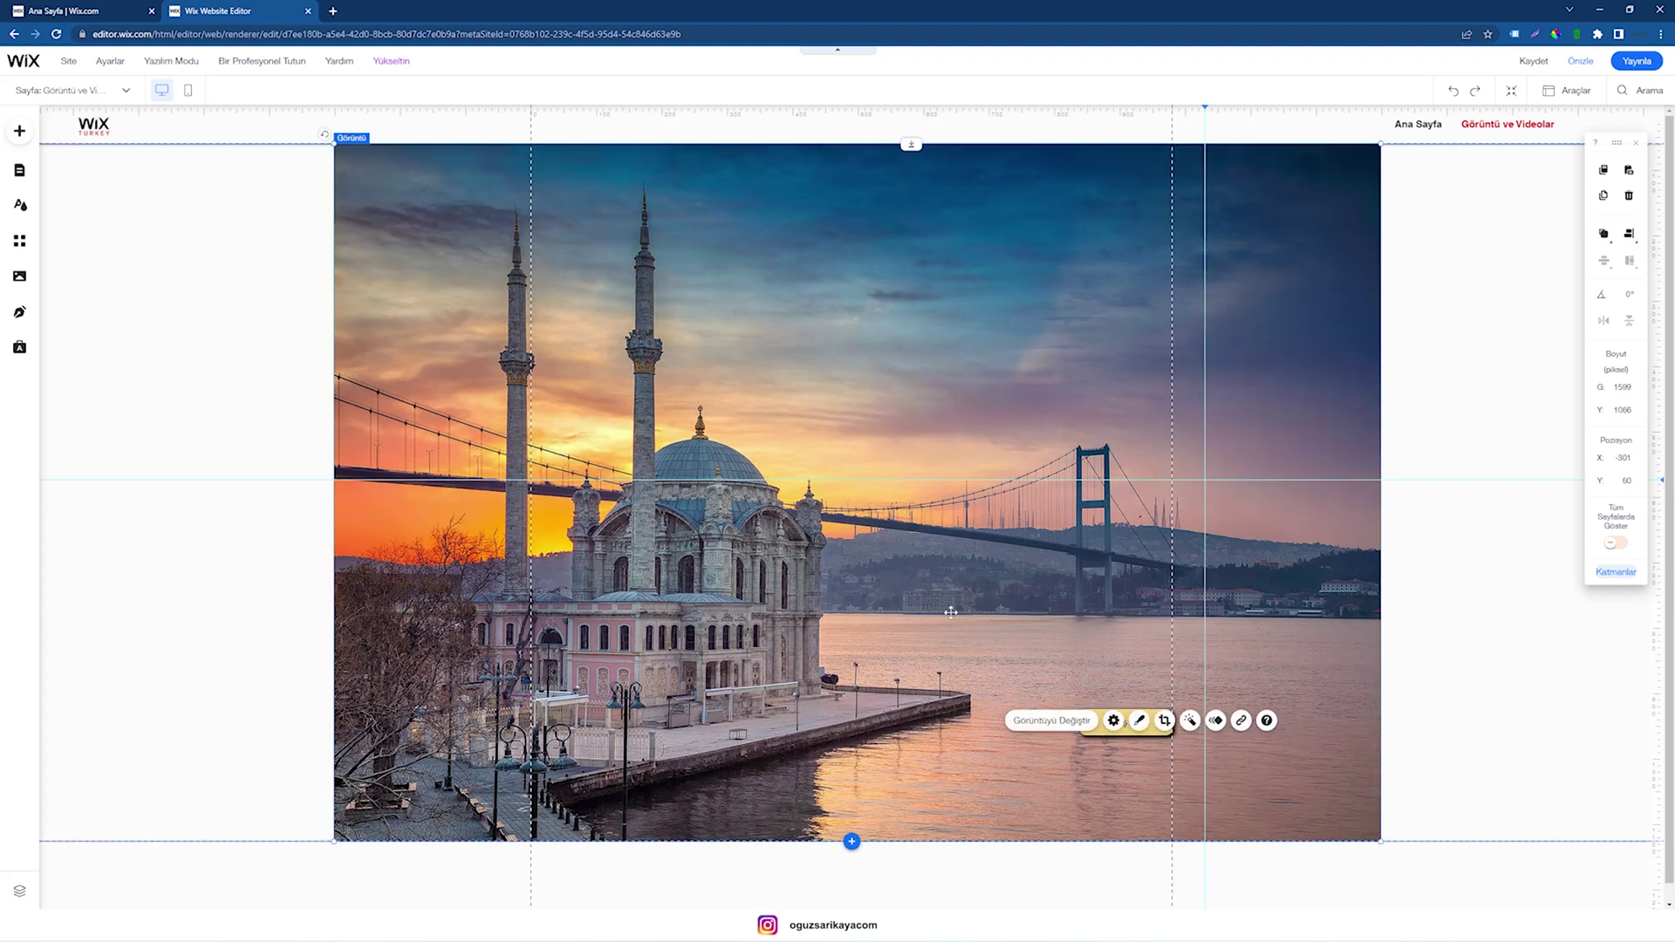
pyautogui.click(1076, 612)
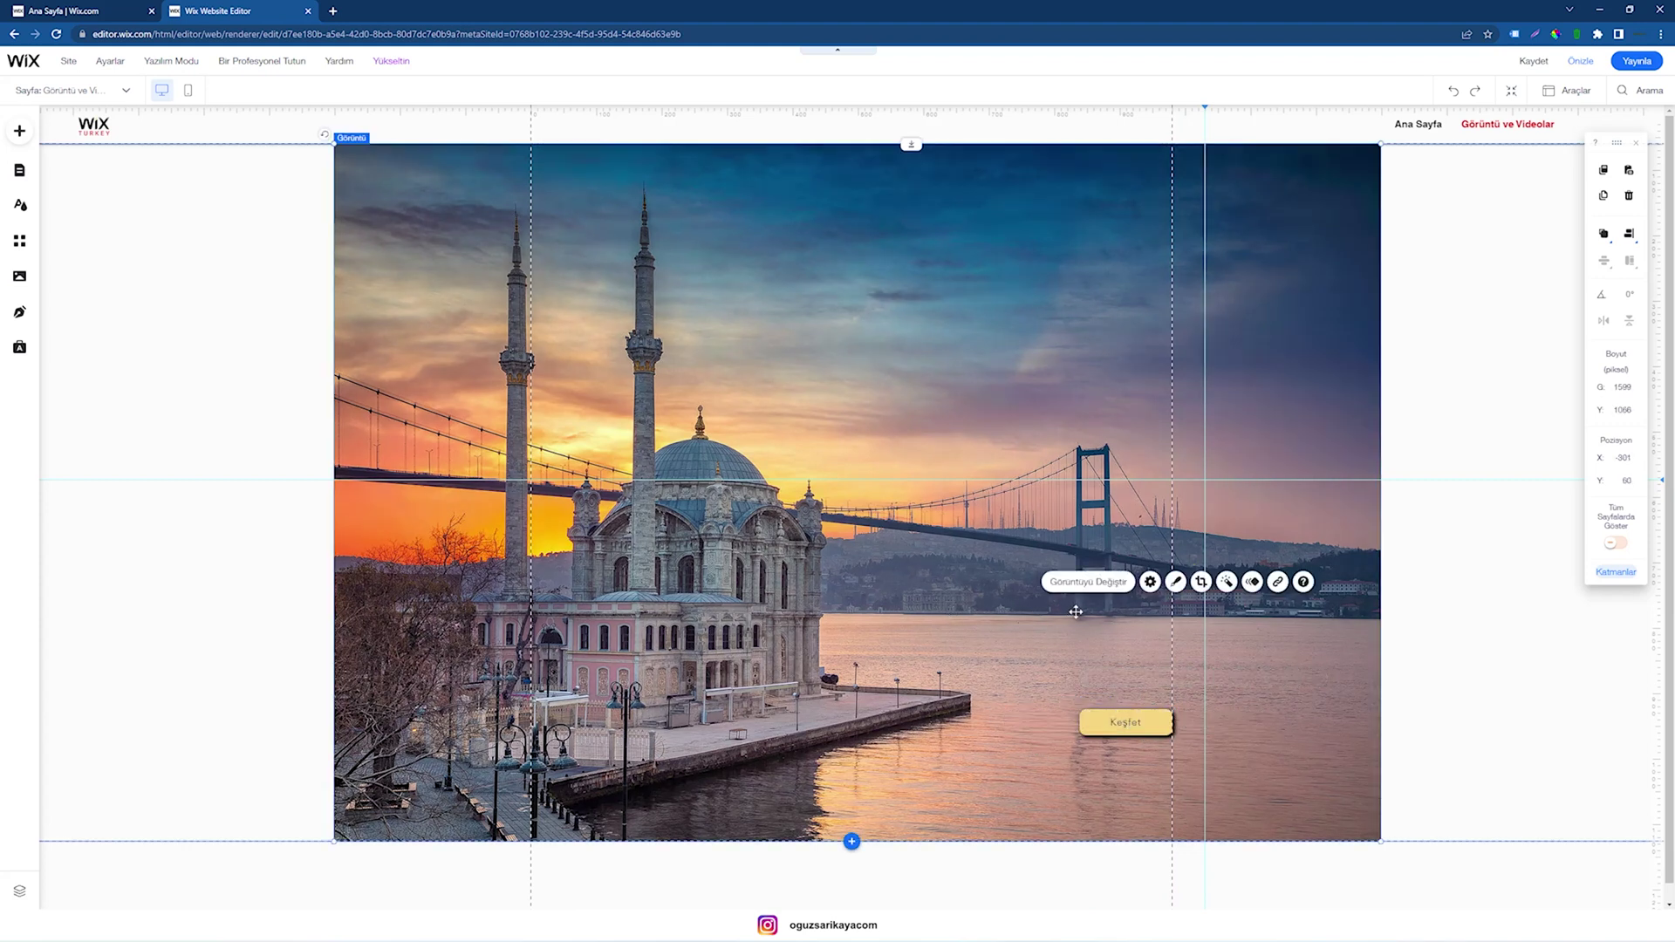
# Step: Show an icon on the Keşfet button's normal state and colour it dark grey #262626
pyautogui.click(1122, 707)
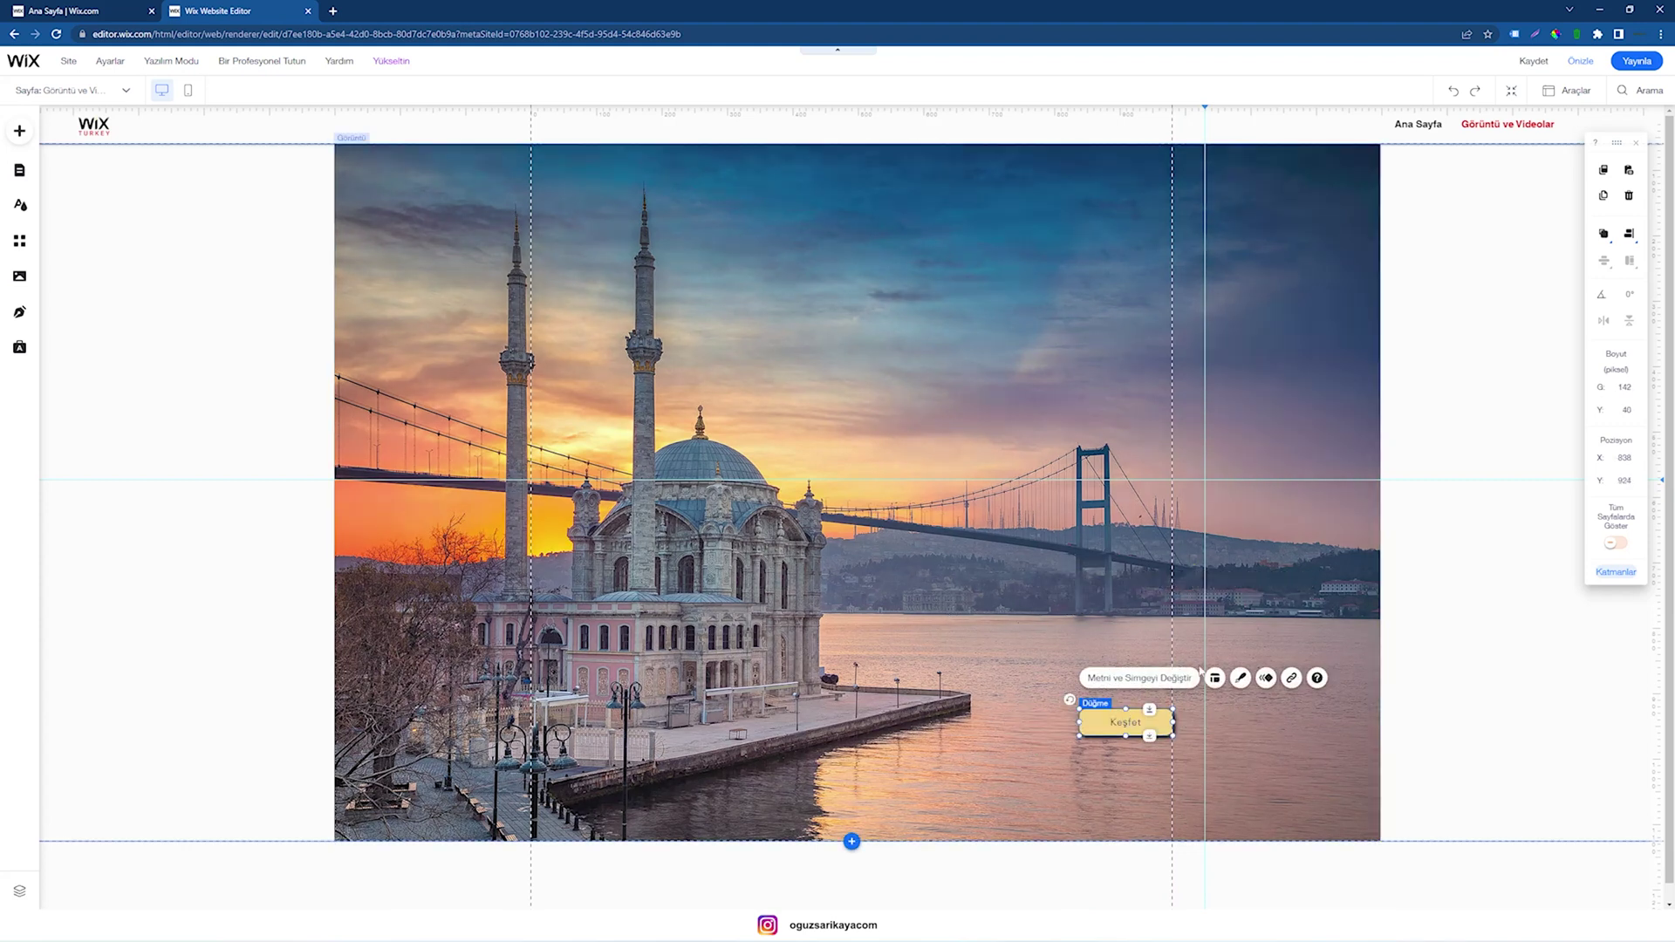
pyautogui.click(1241, 679)
pyautogui.click(977, 708)
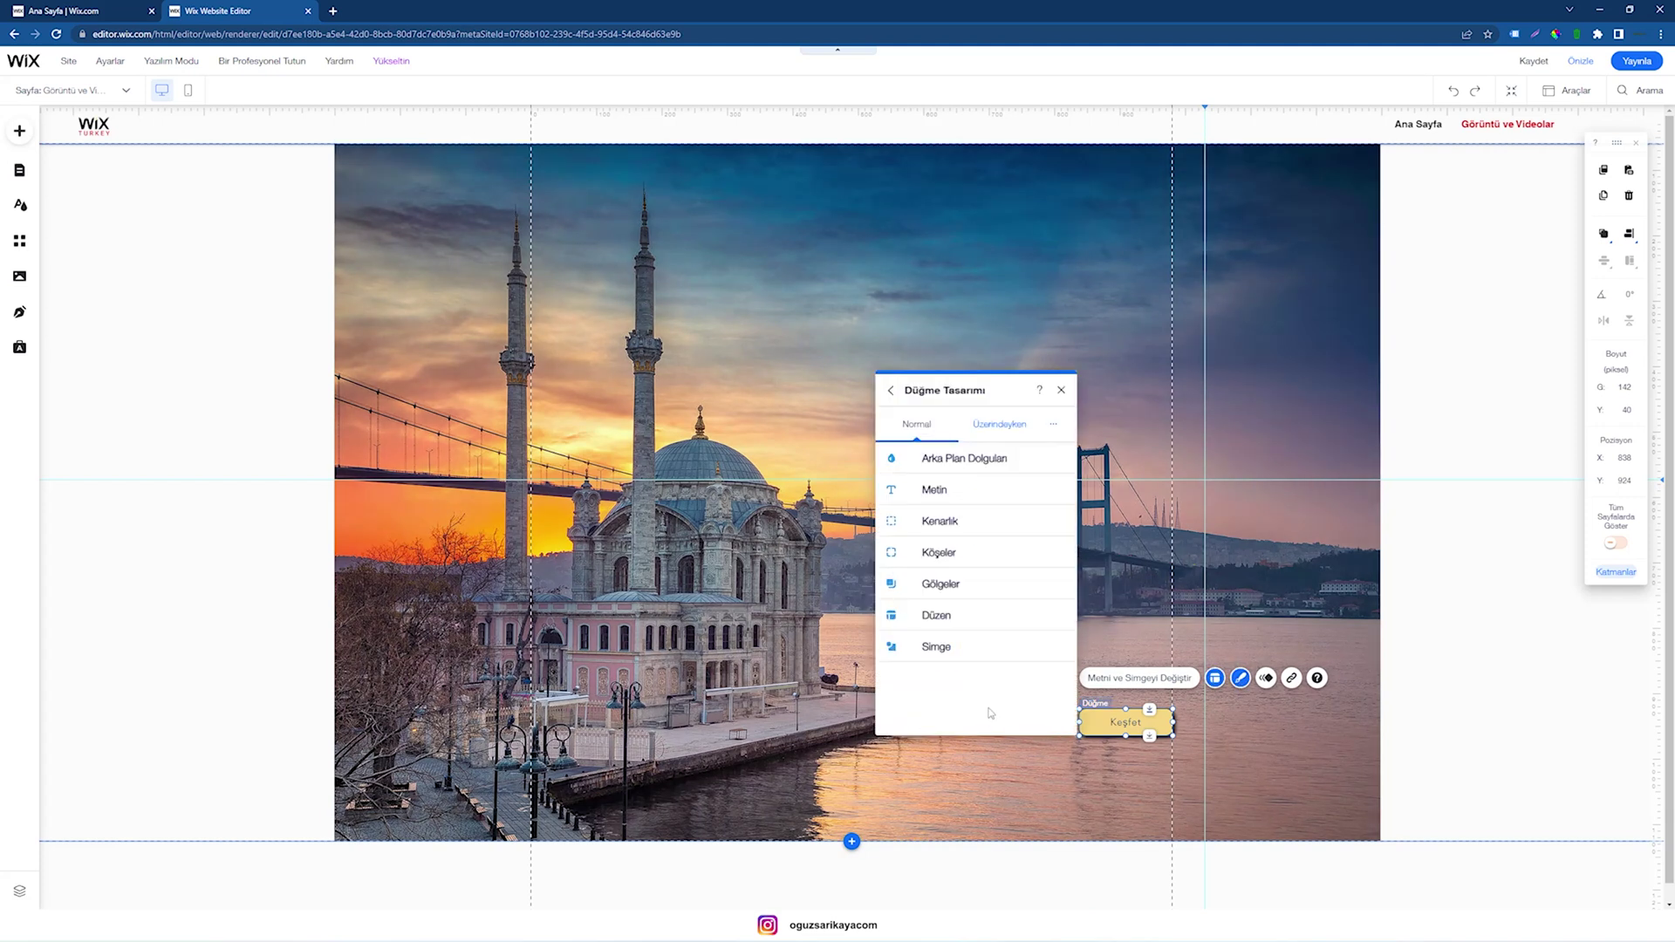
pyautogui.click(954, 645)
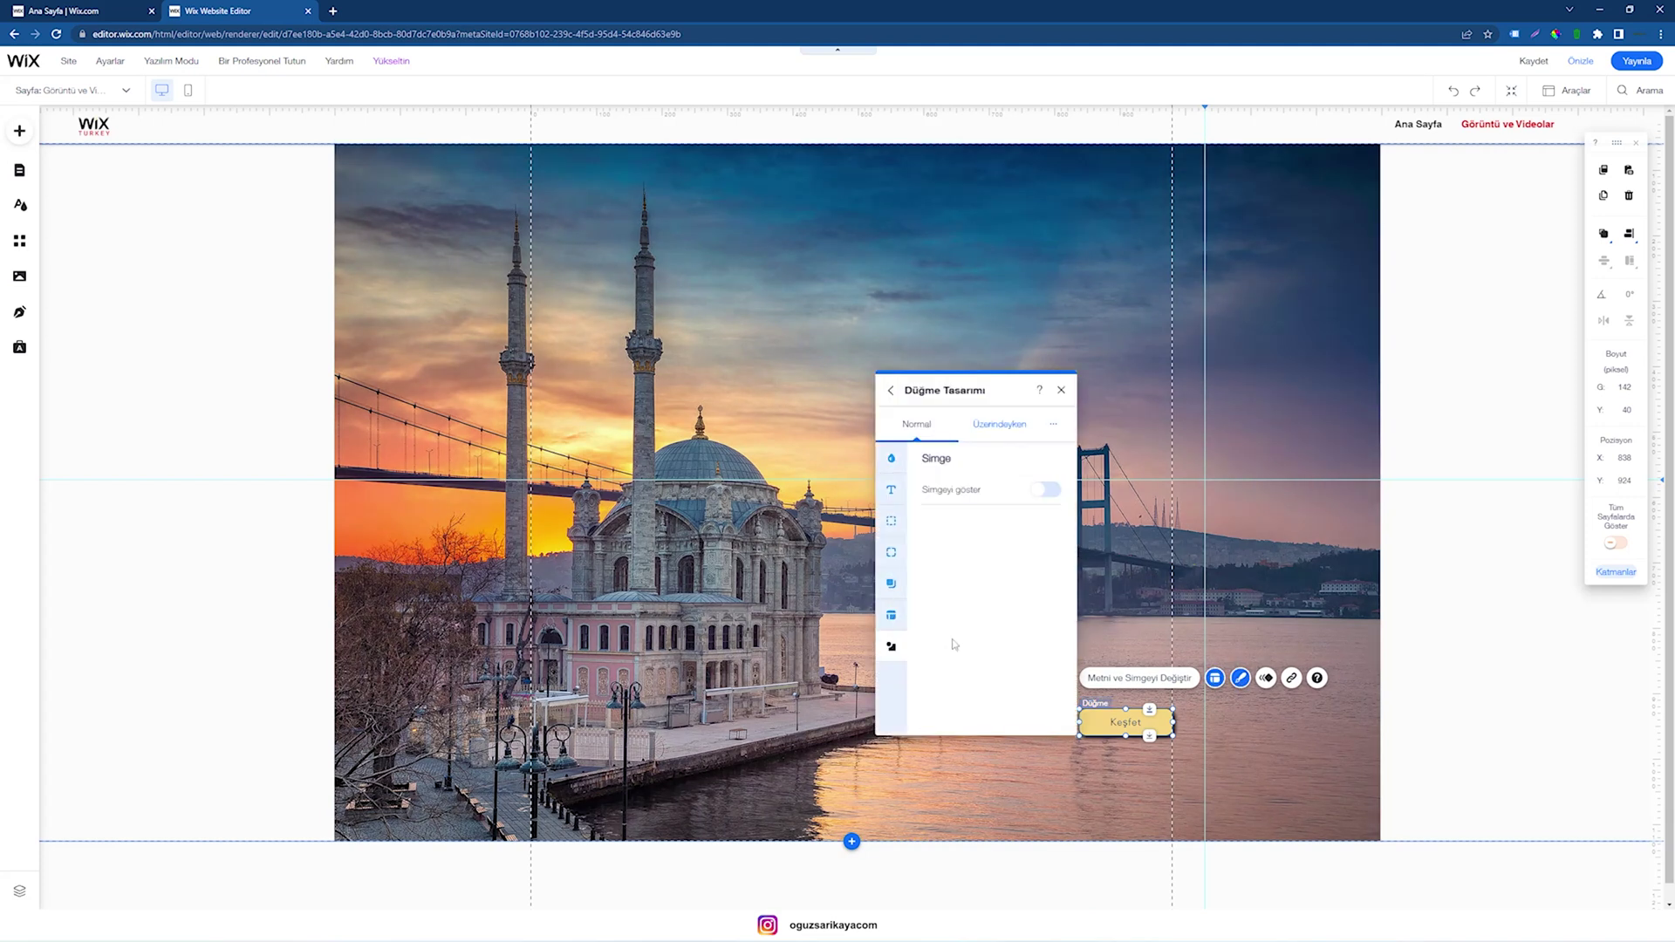
pyautogui.click(1043, 489)
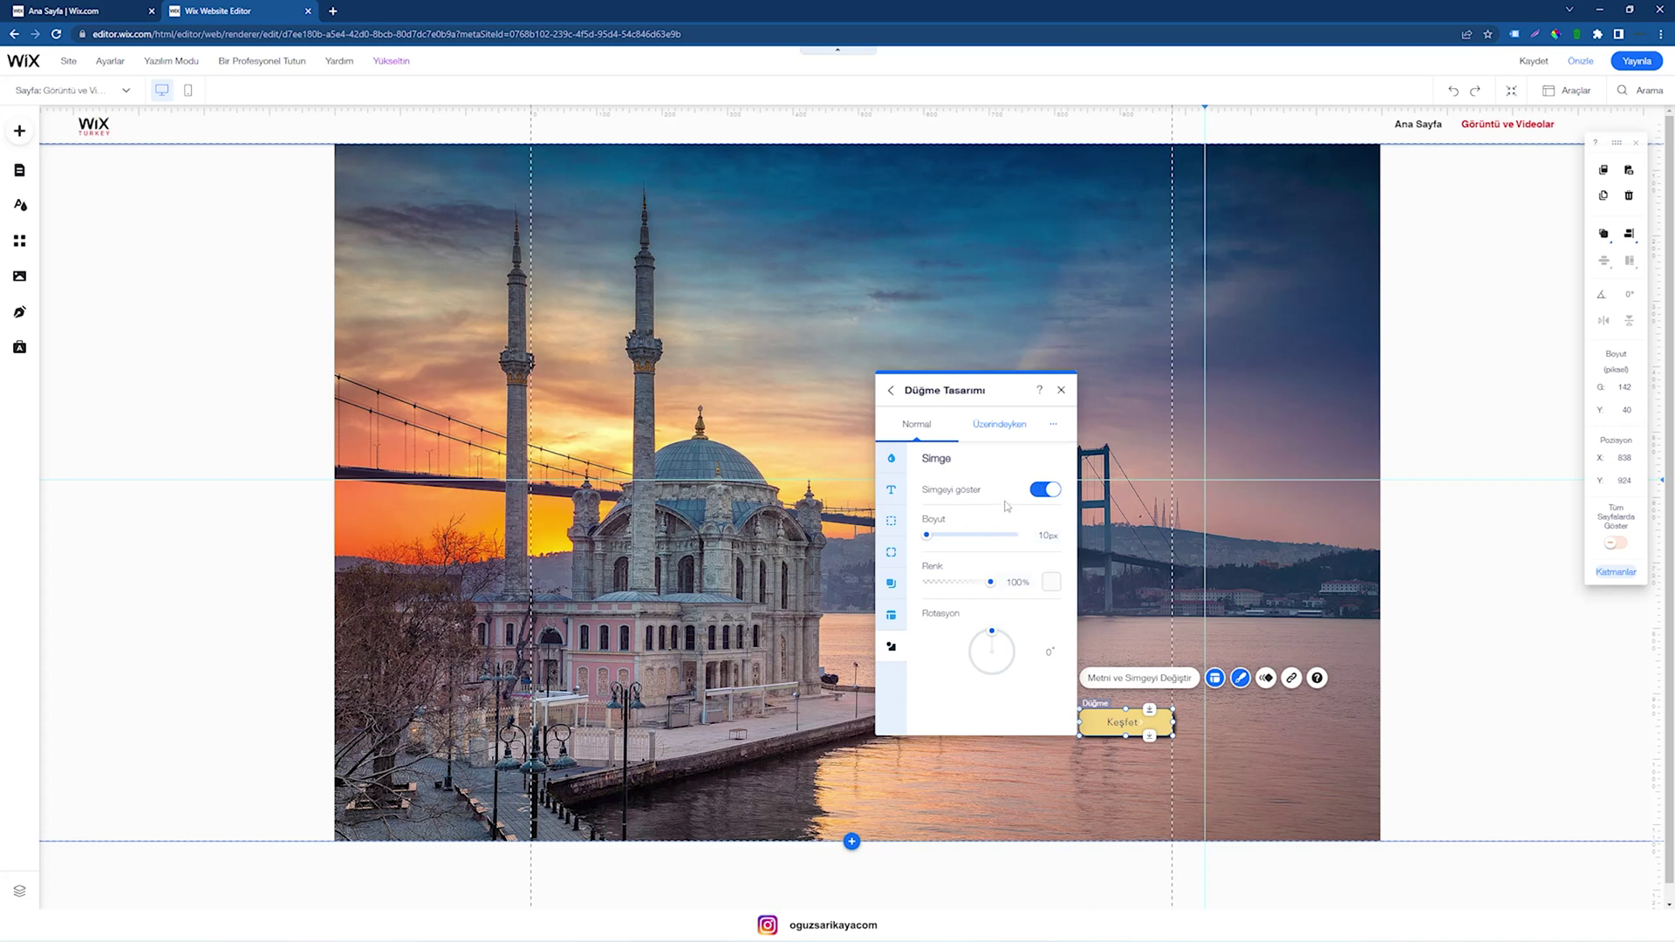
pyautogui.click(1052, 583)
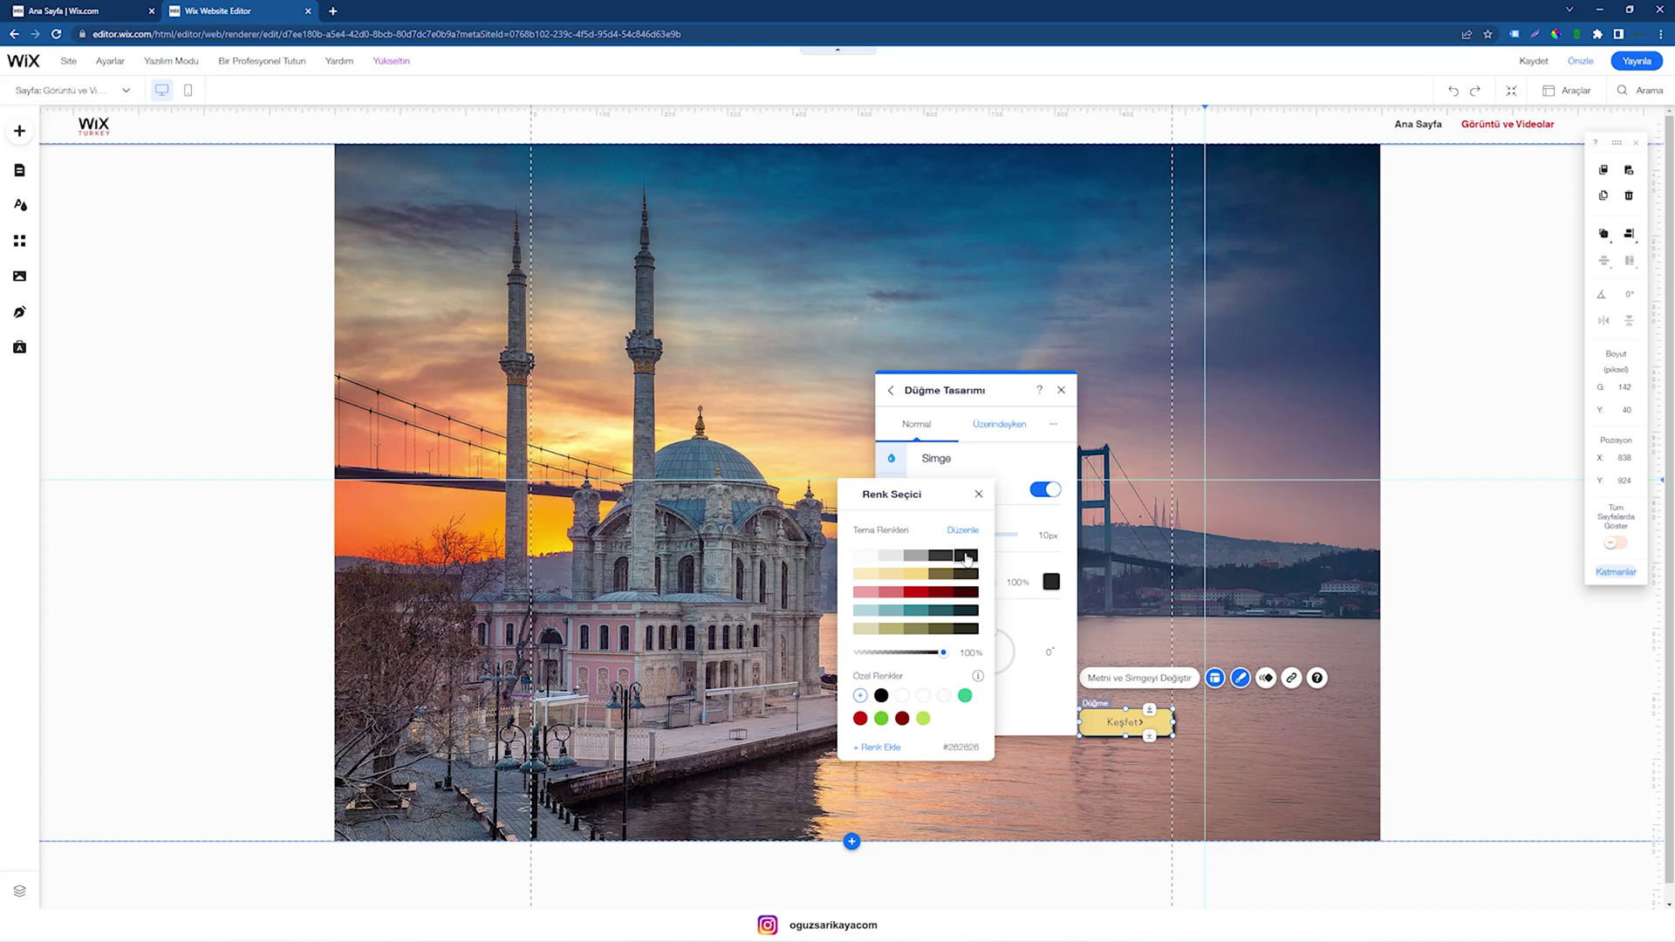
pyautogui.click(979, 494)
pyautogui.click(1061, 390)
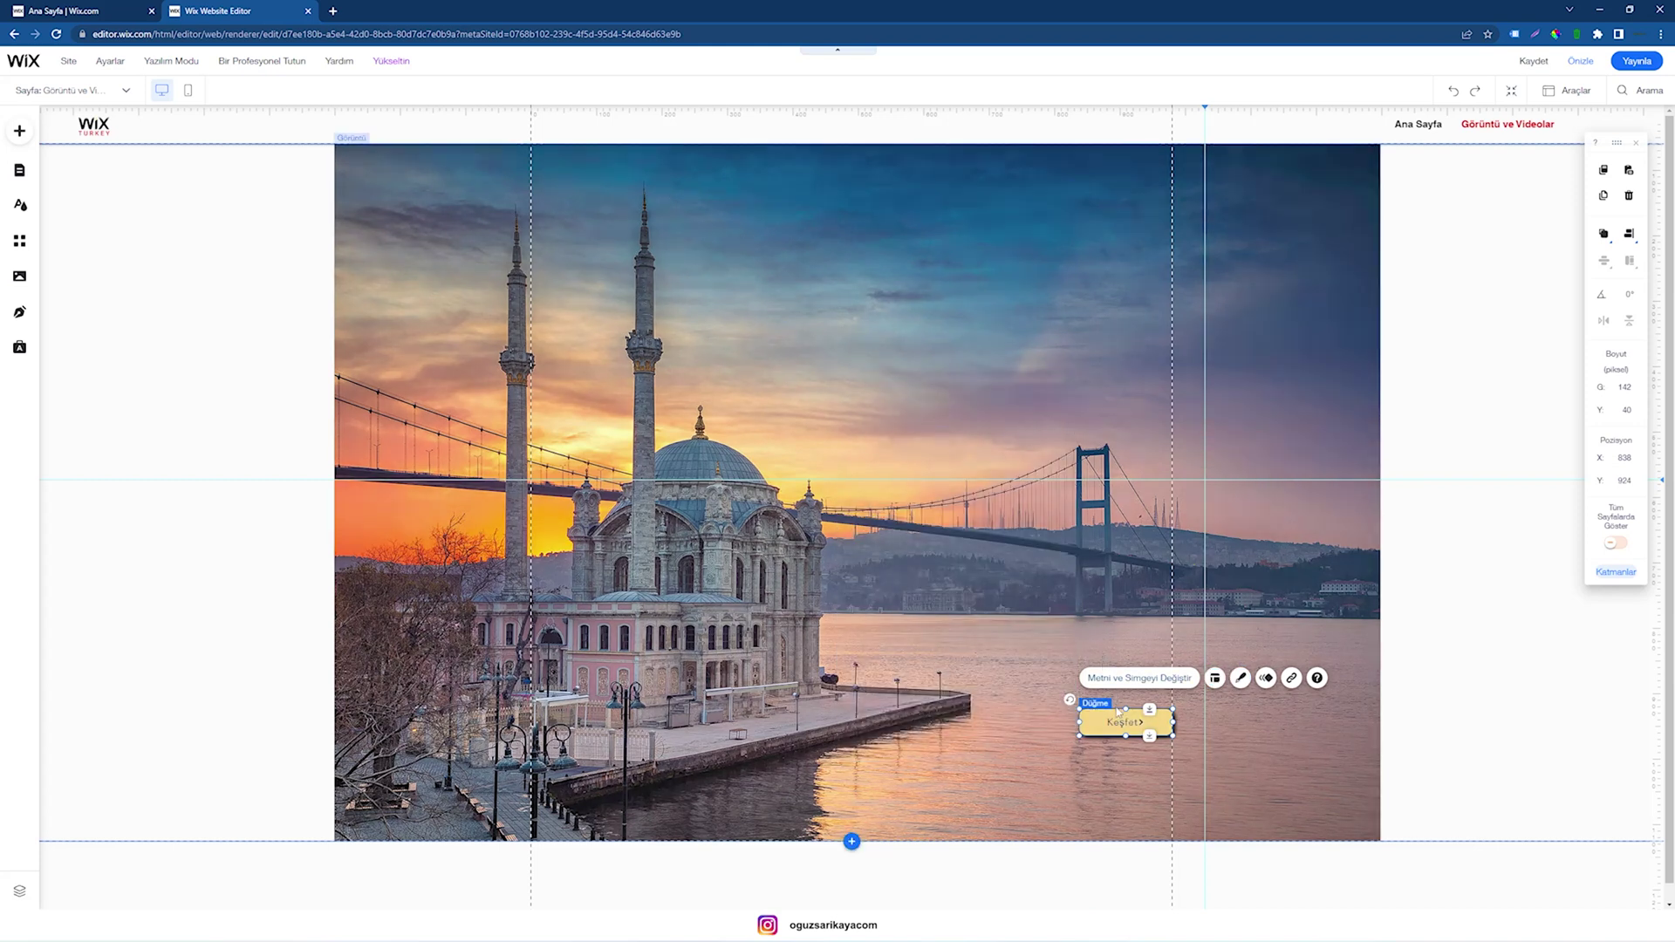
# Step: Replace the button's arrow icon with the thinner ring from the basic shapes in Wix Medya Dosyaları
pyautogui.doubleClick(1118, 715)
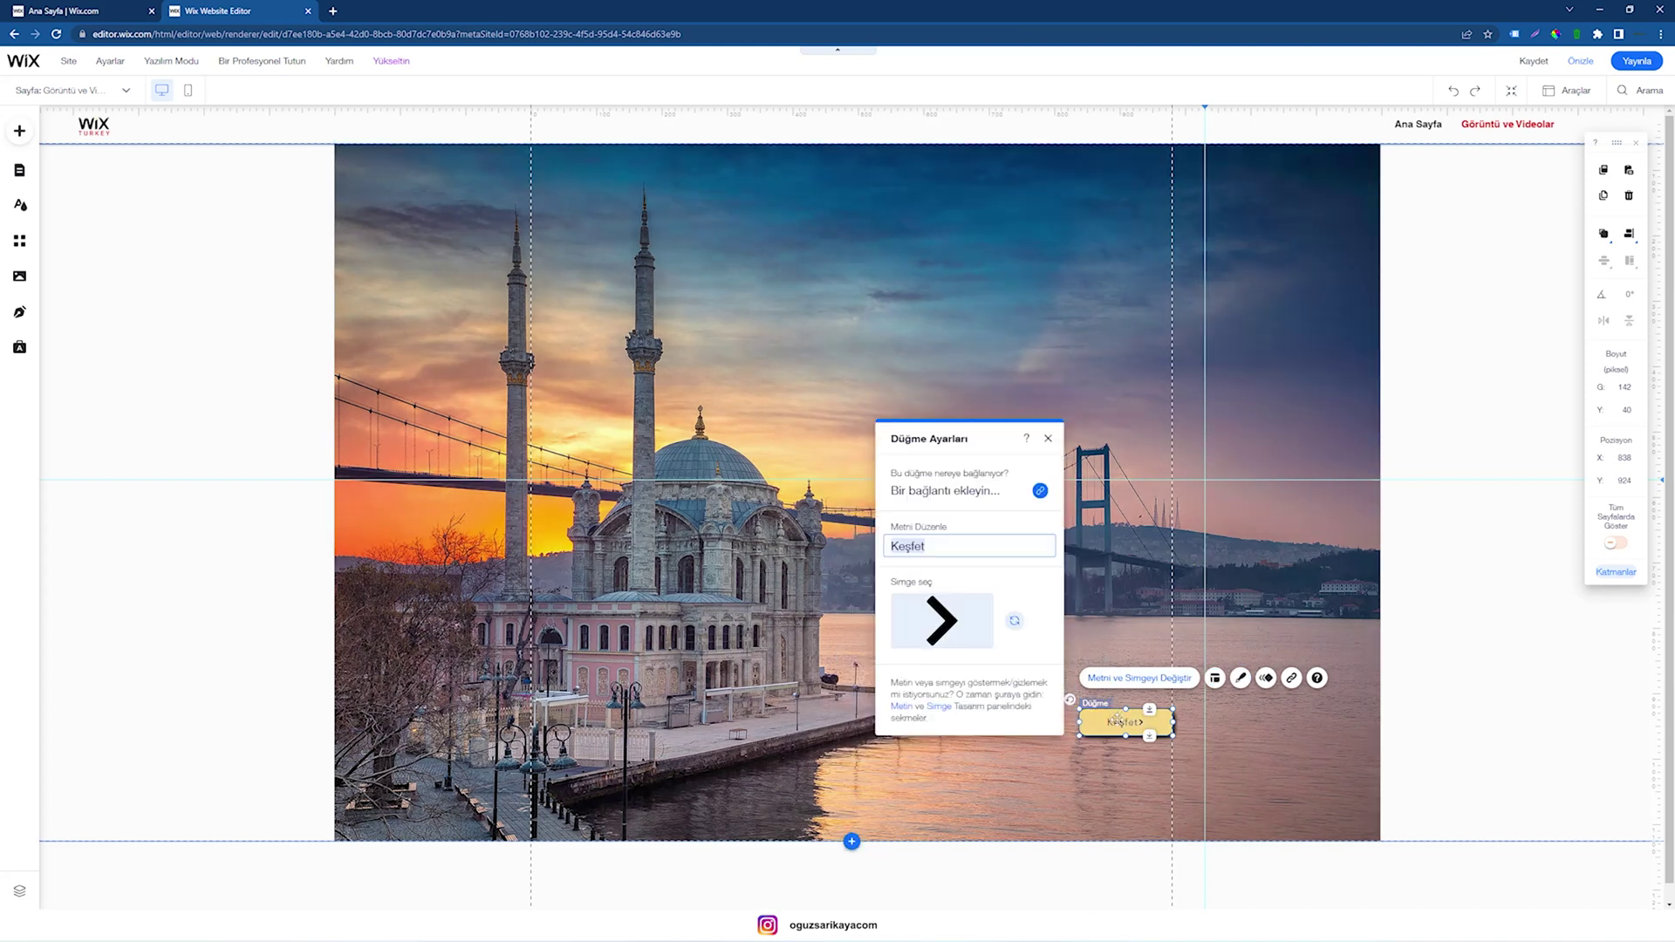
pyautogui.click(1015, 621)
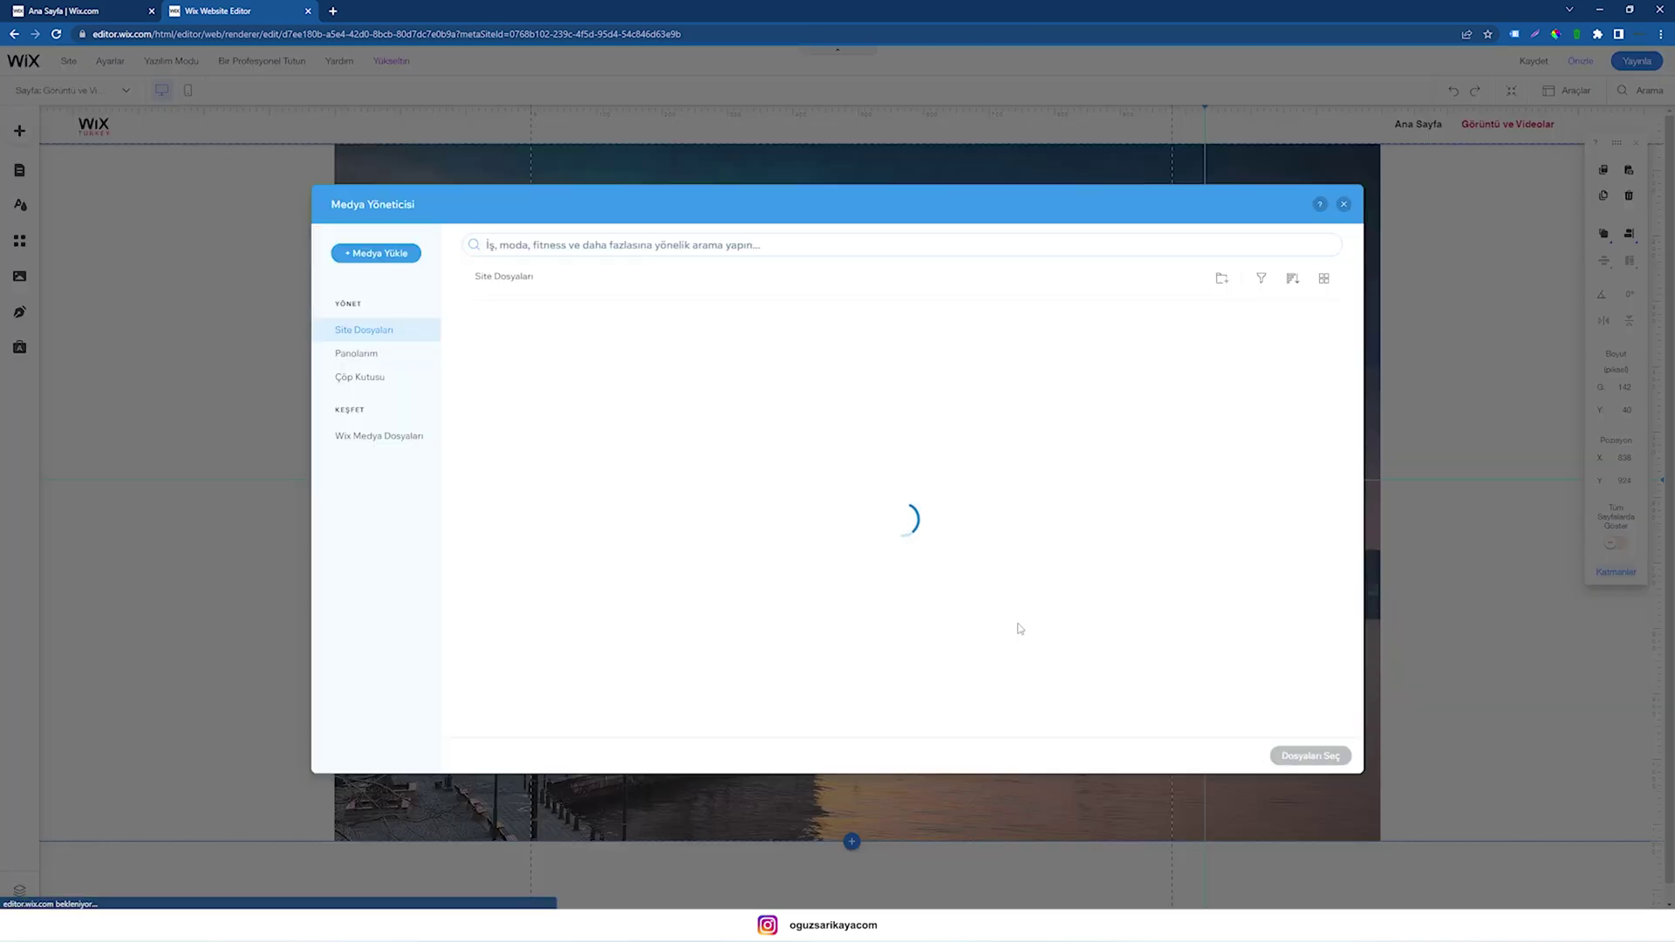
pyautogui.click(404, 436)
pyautogui.scroll(-6, 842, 587)
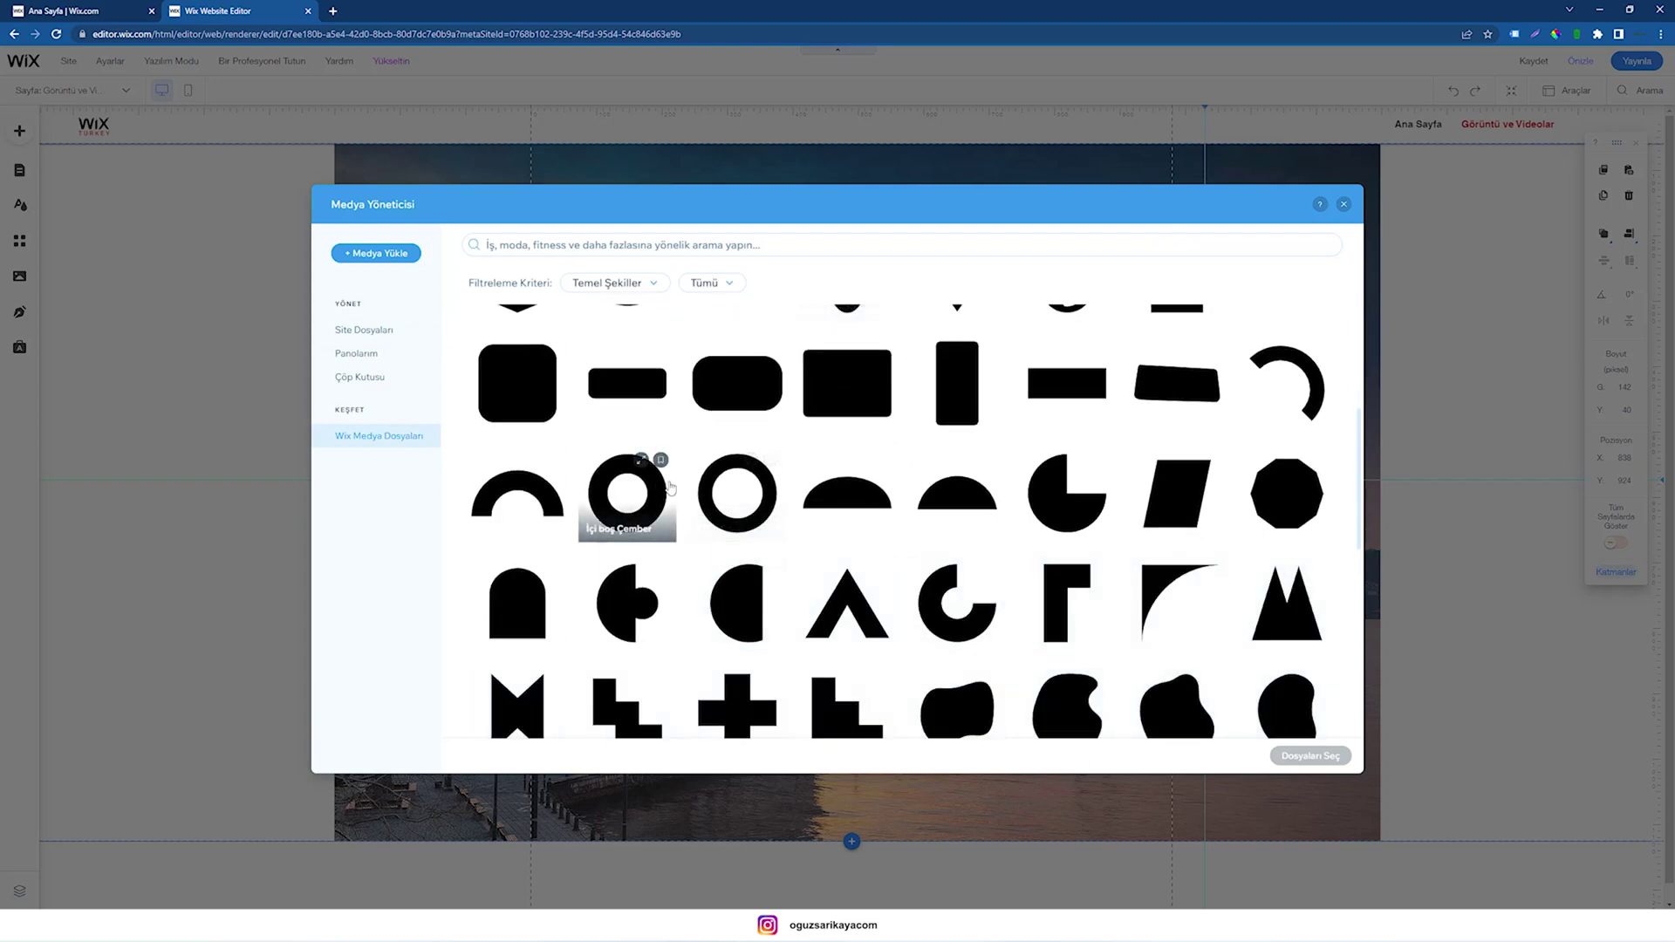
pyautogui.doubleClick(737, 493)
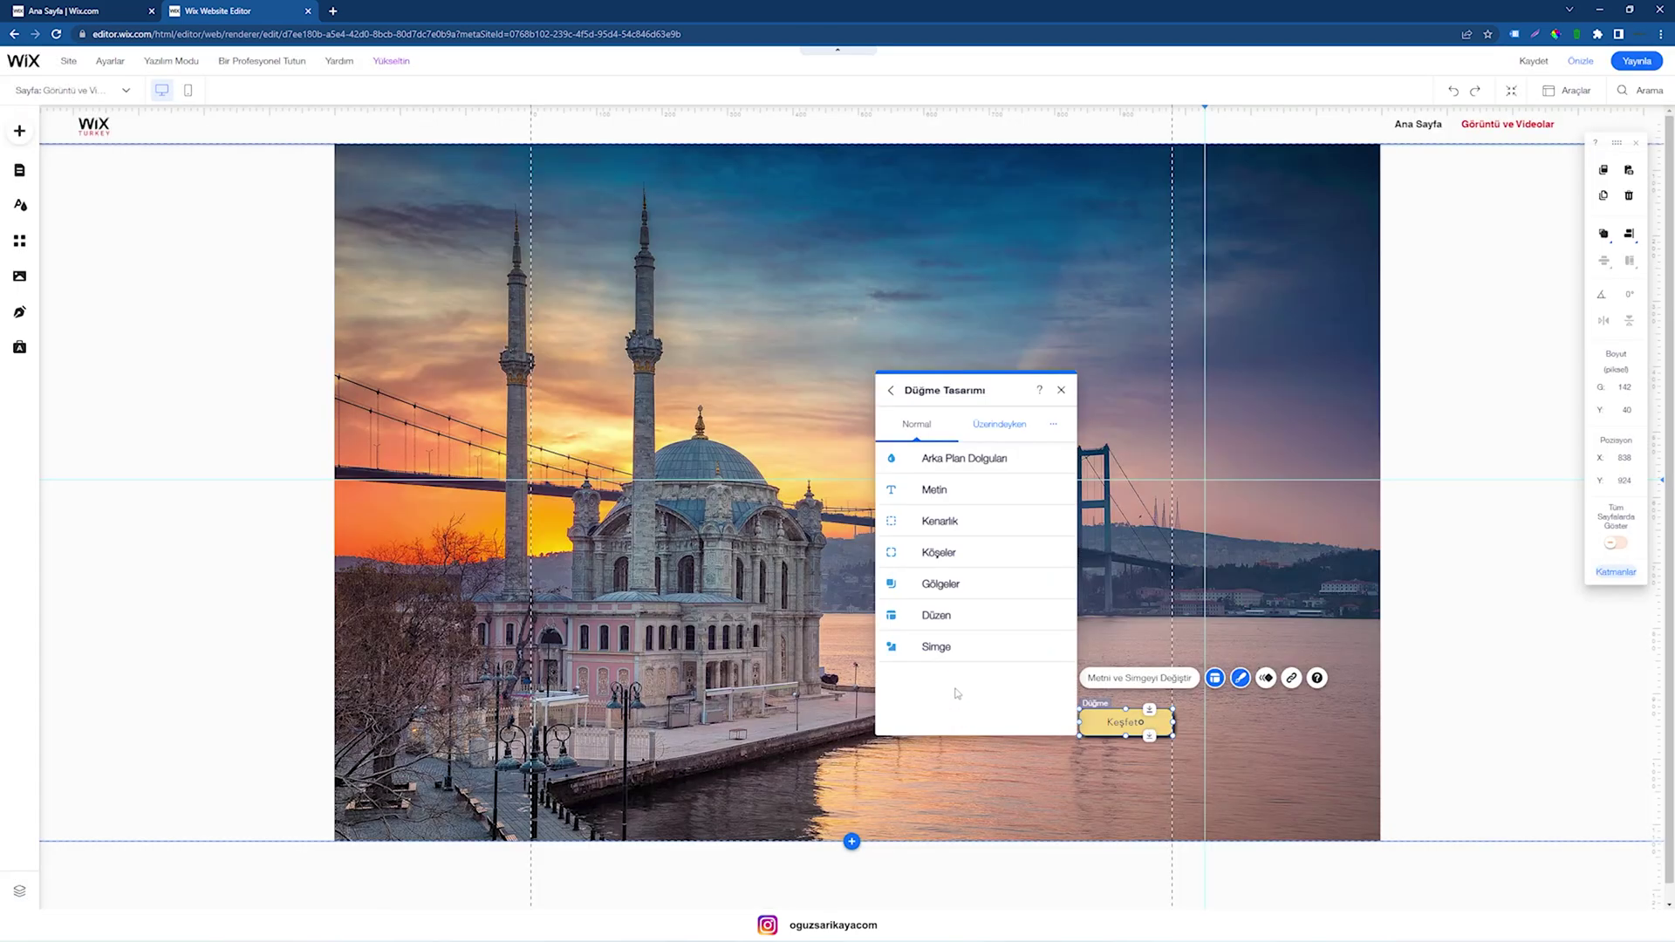
# Step: Try the icon before, below and above the button text, and try left, centre and right alignment
pyautogui.click(938, 615)
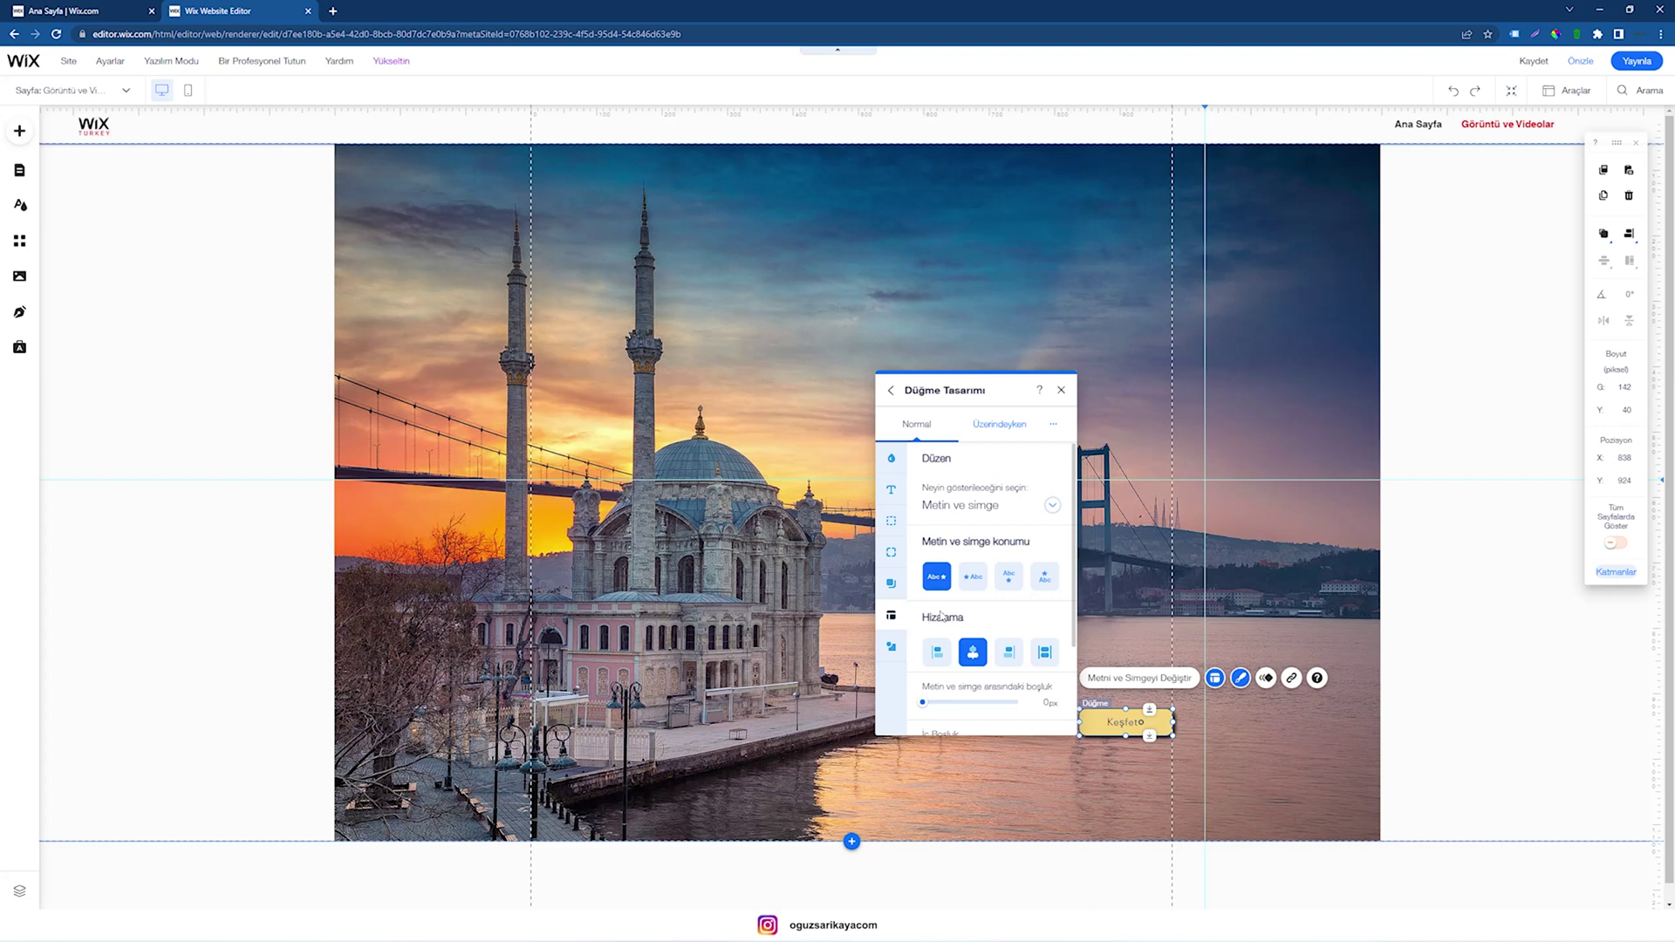
pyautogui.click(974, 579)
pyautogui.click(1009, 583)
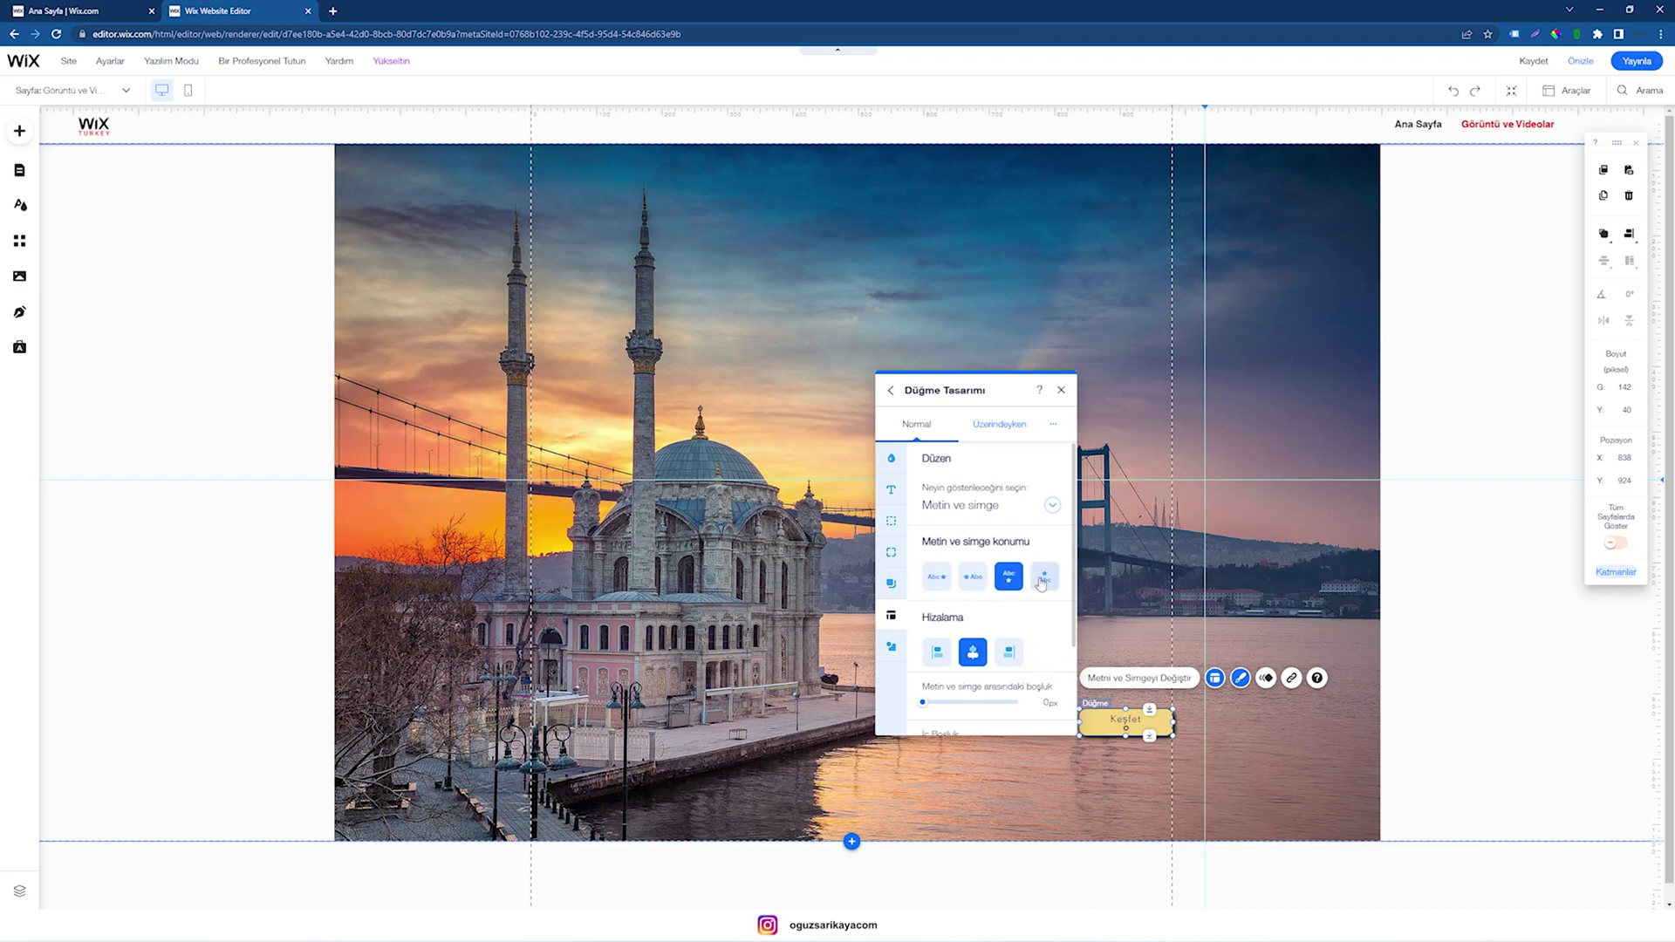
pyautogui.click(1044, 583)
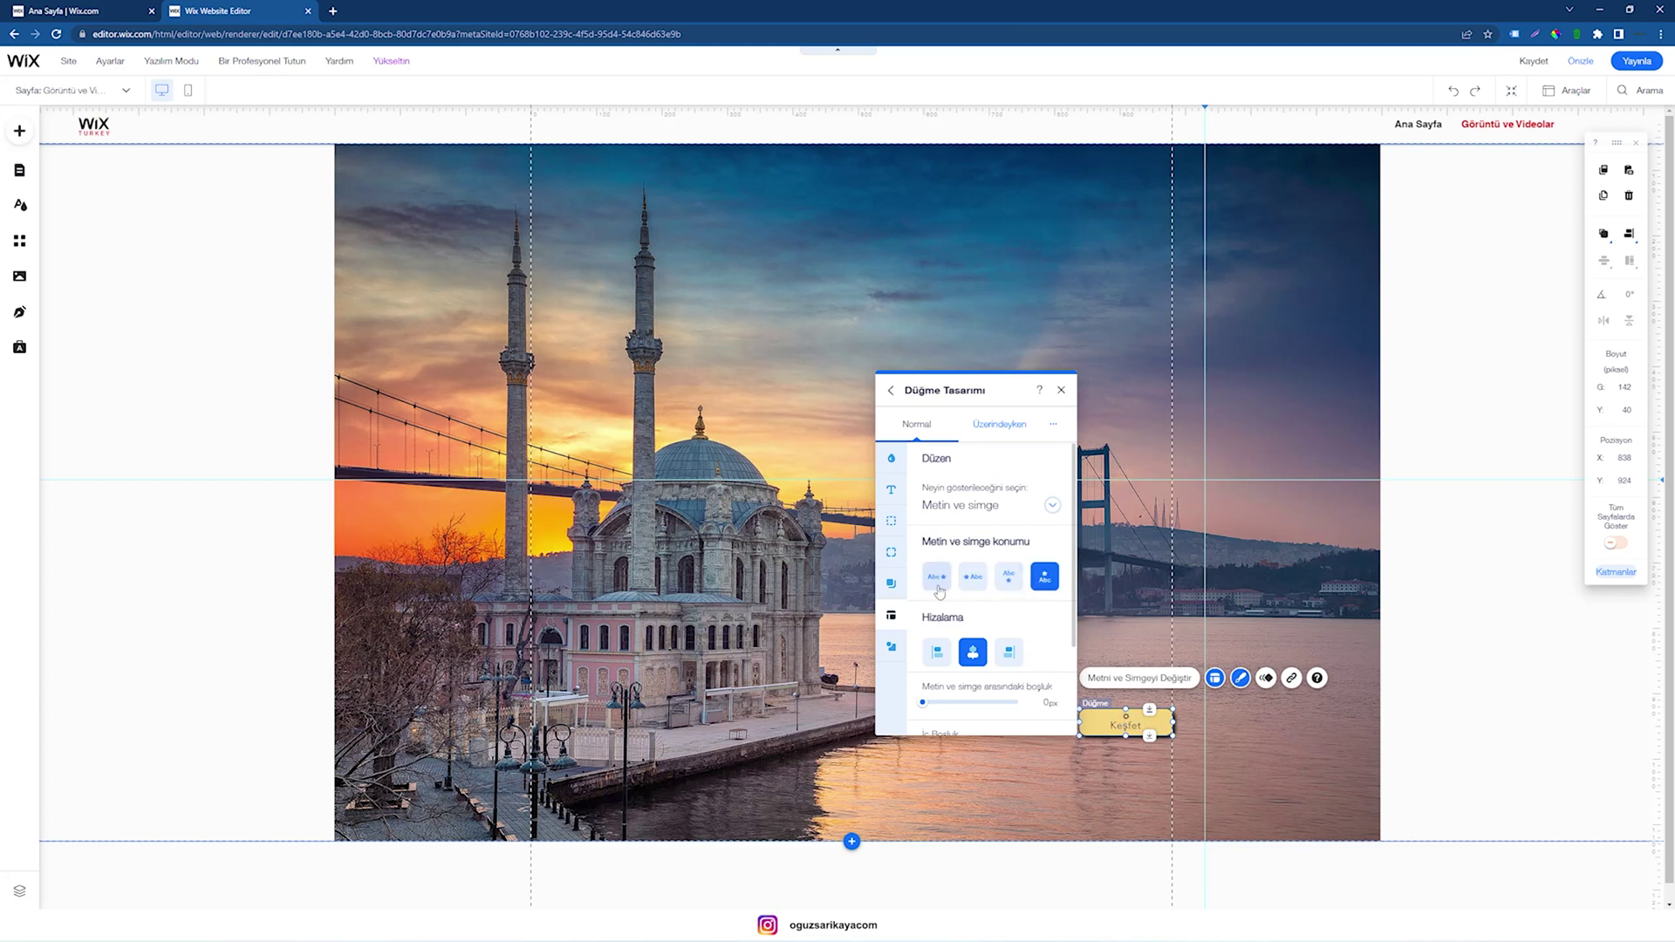
pyautogui.click(937, 654)
pyautogui.click(973, 655)
pyautogui.click(1008, 654)
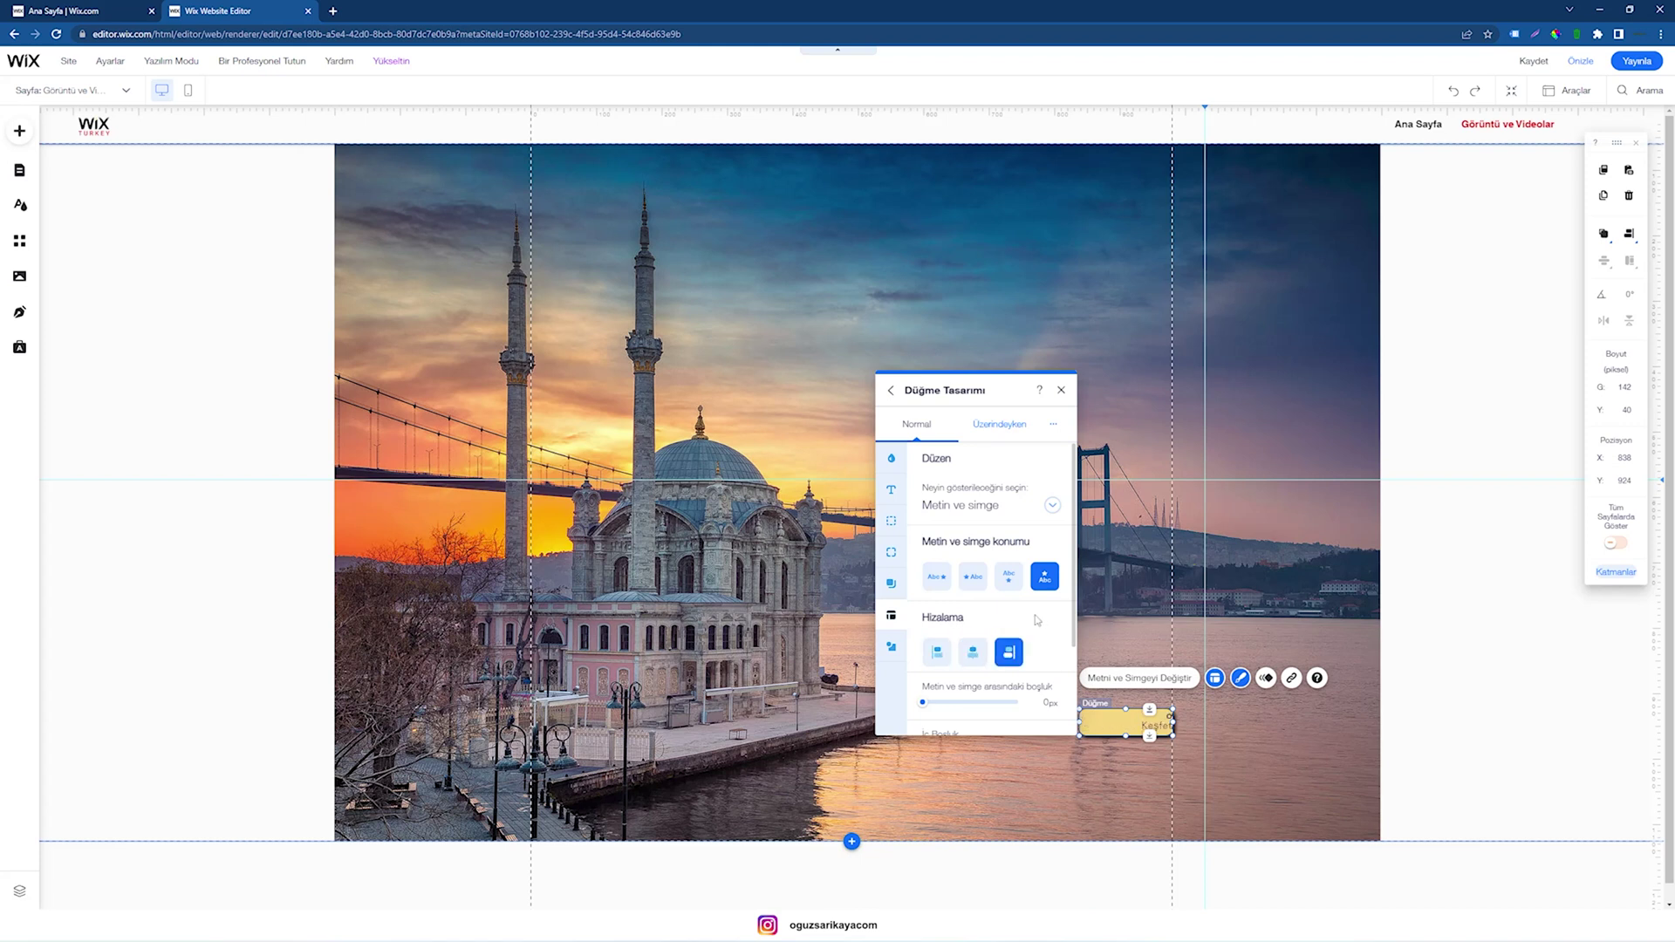
# Step: Set the gap between text and icon to 12 px, centre the content and place the icon beside the text
pyautogui.scroll(-1, 1037, 620)
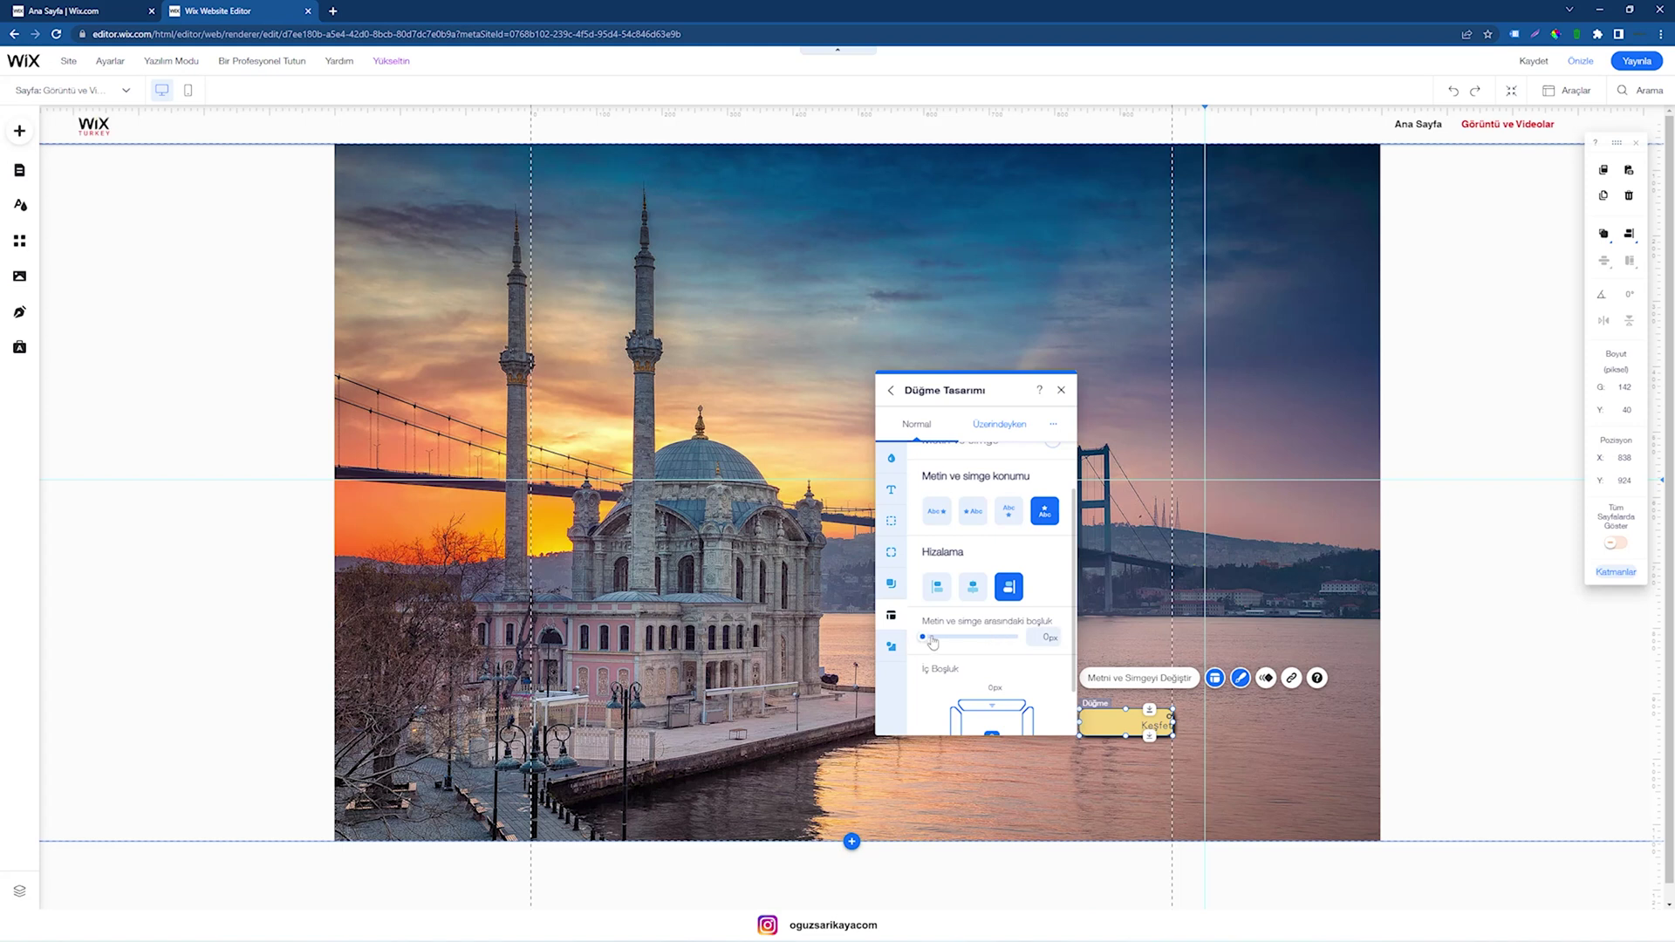
pyautogui.moveTo(932, 642); pyautogui.dragTo(922, 638)
pyautogui.click(973, 587)
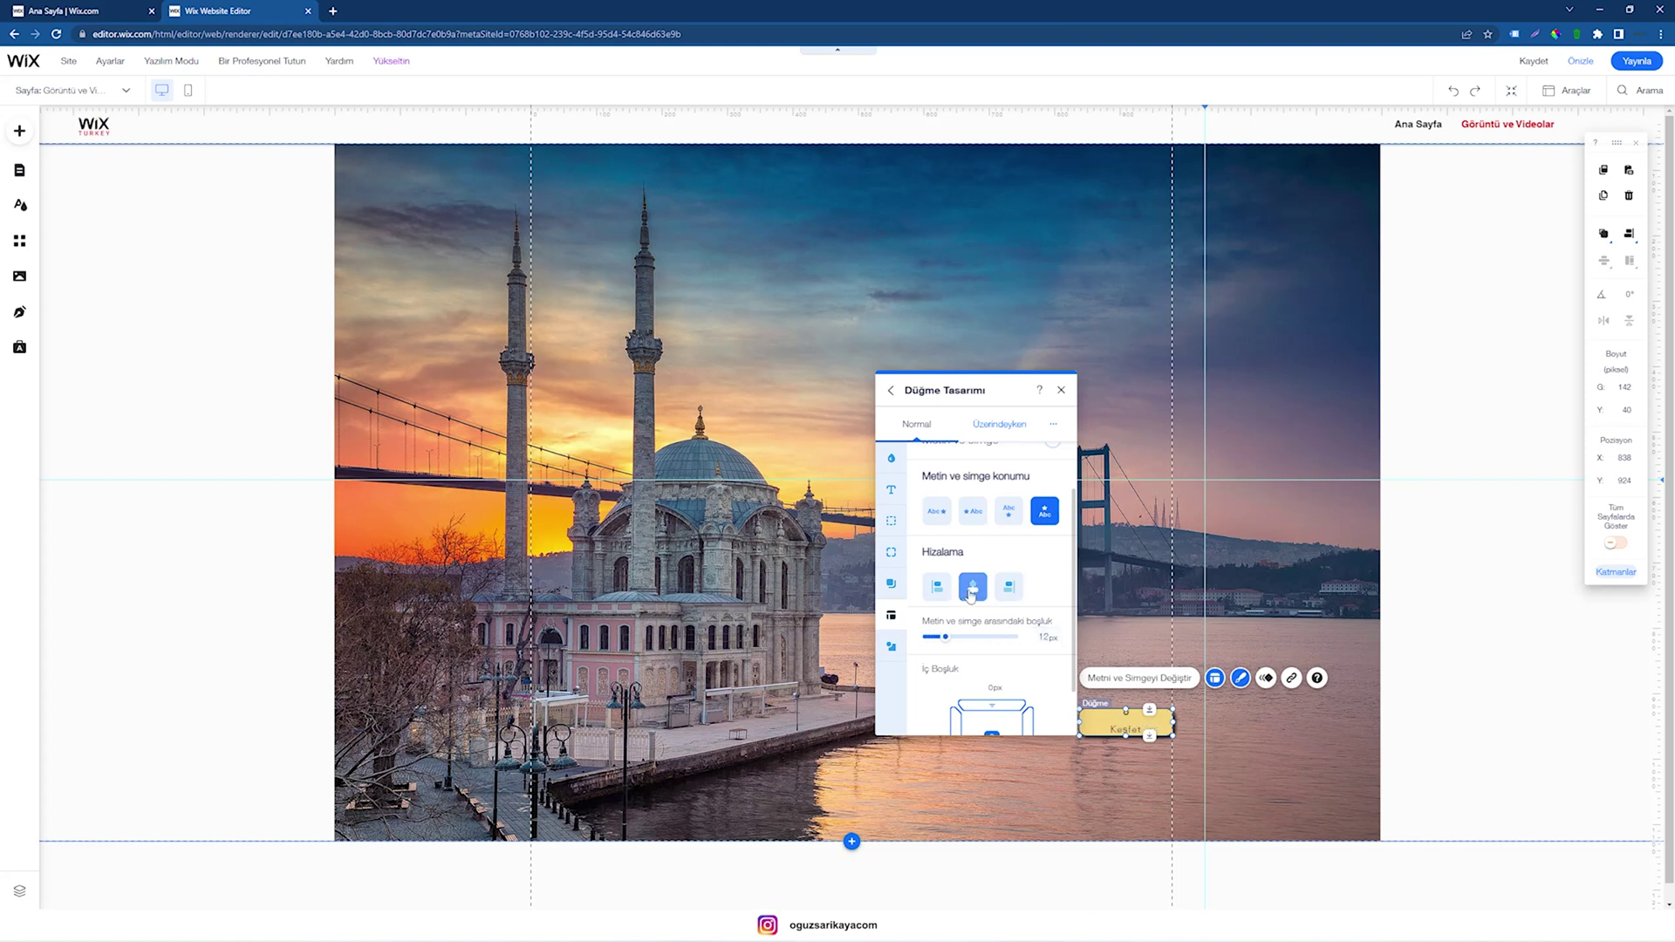
pyautogui.click(973, 512)
pyautogui.press('Escape')
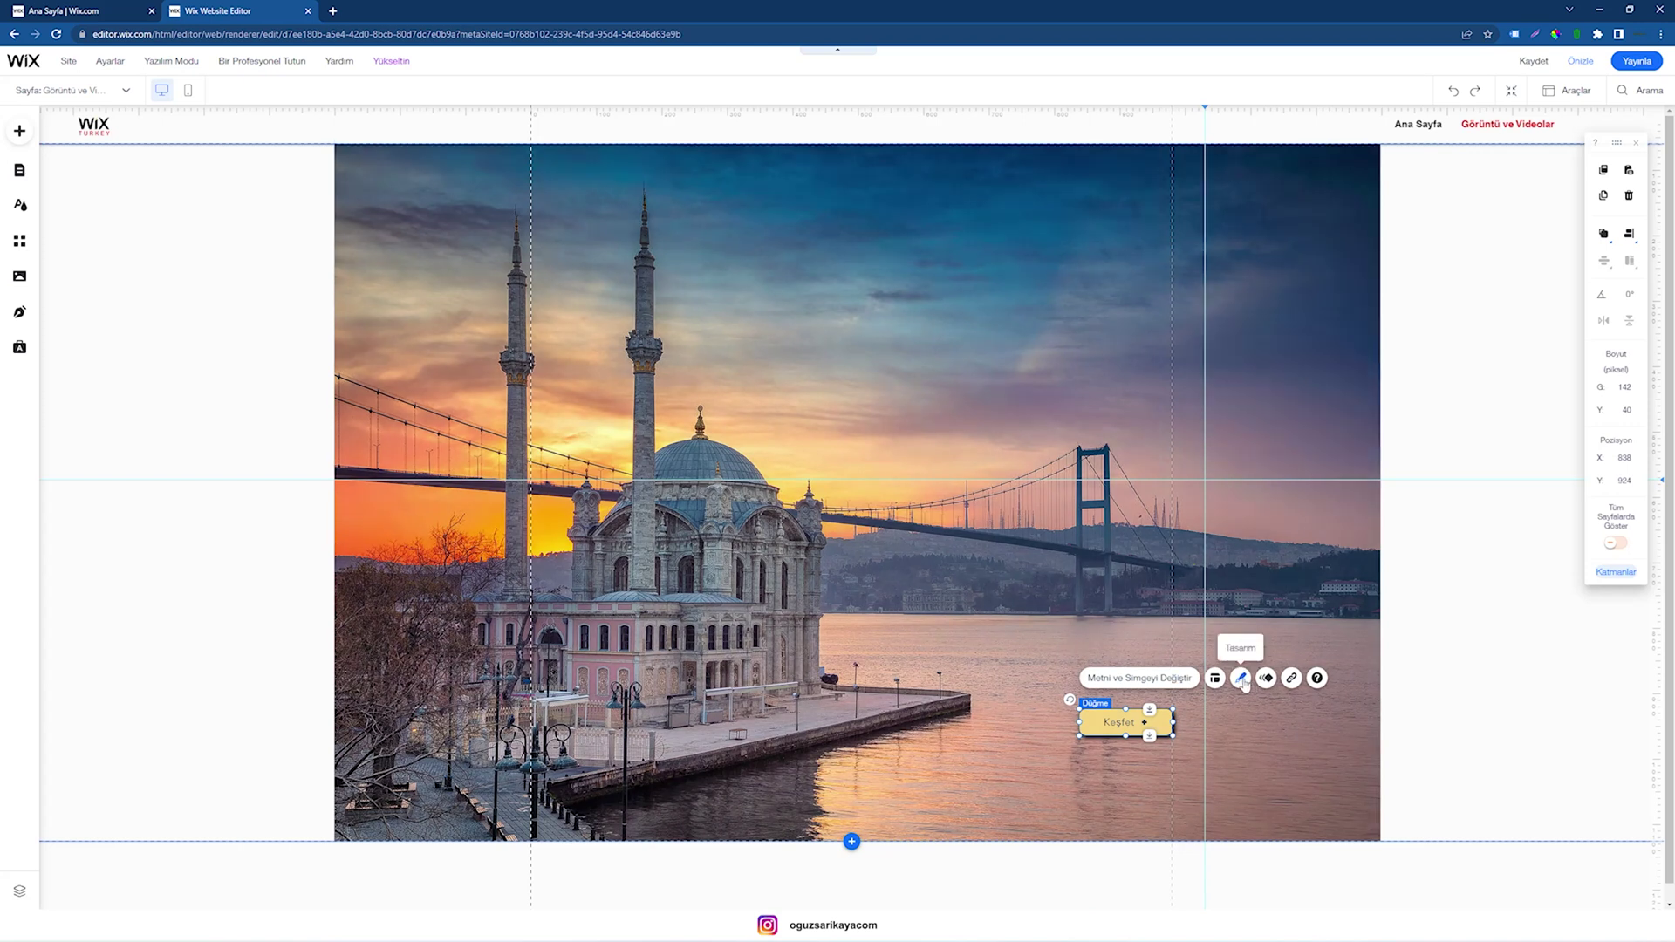
# Step: Browse the preset button designs and apply the pink-purple gradient NEW preset to the Keşfet button
pyautogui.click(1241, 680)
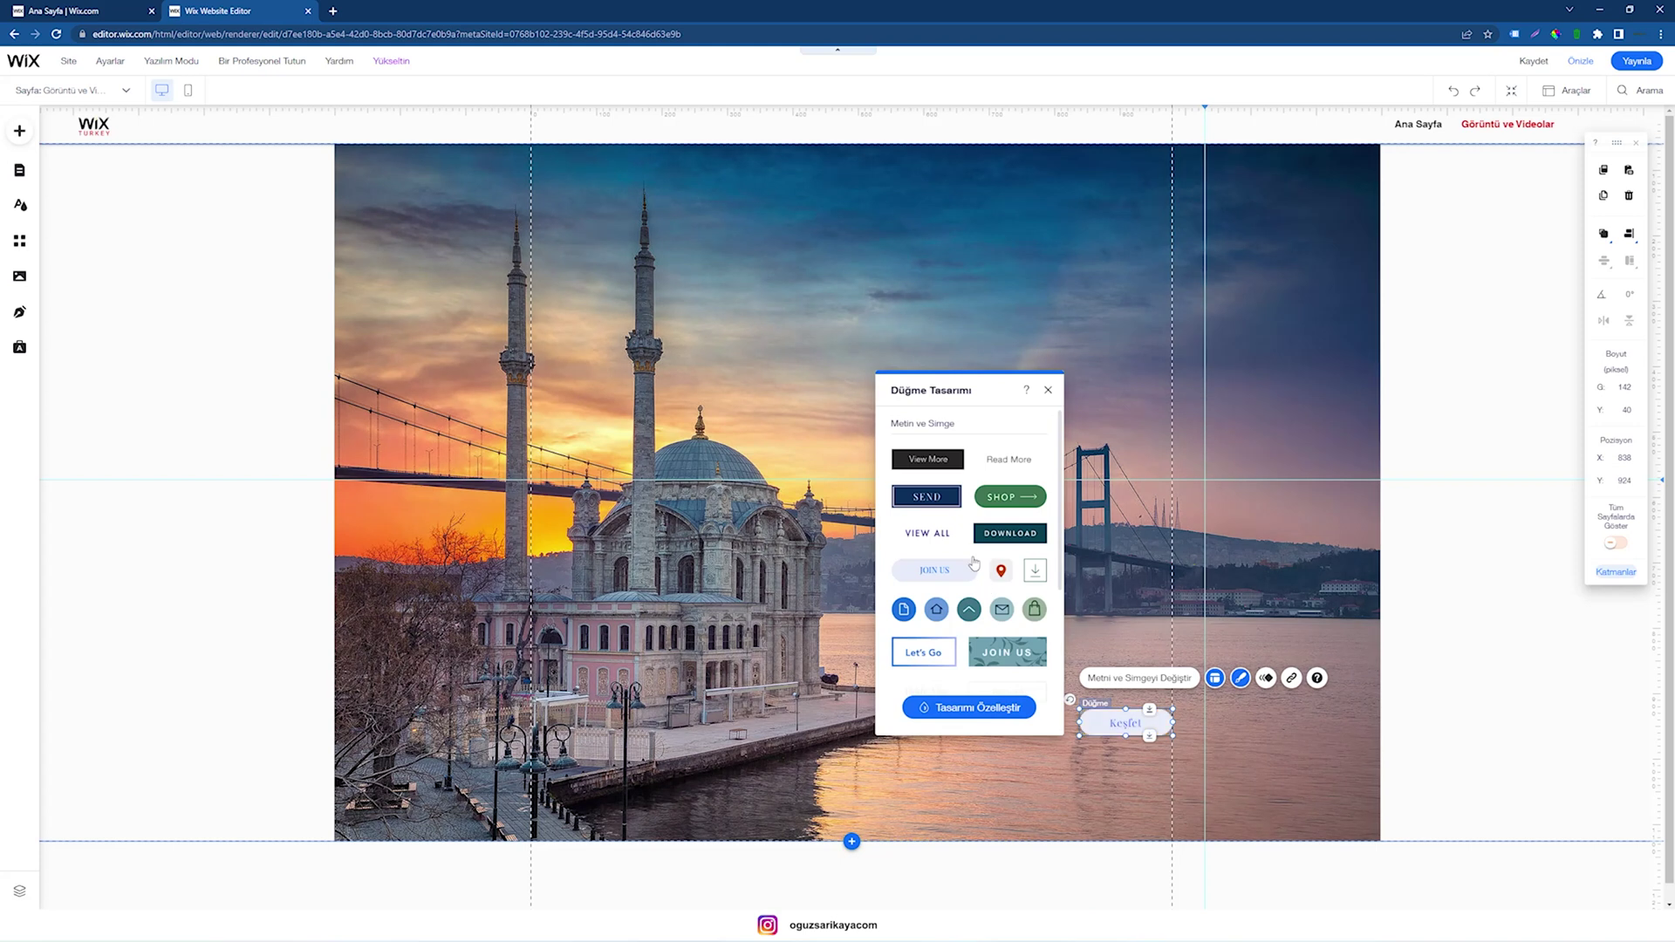
pyautogui.scroll(-3, 969, 548)
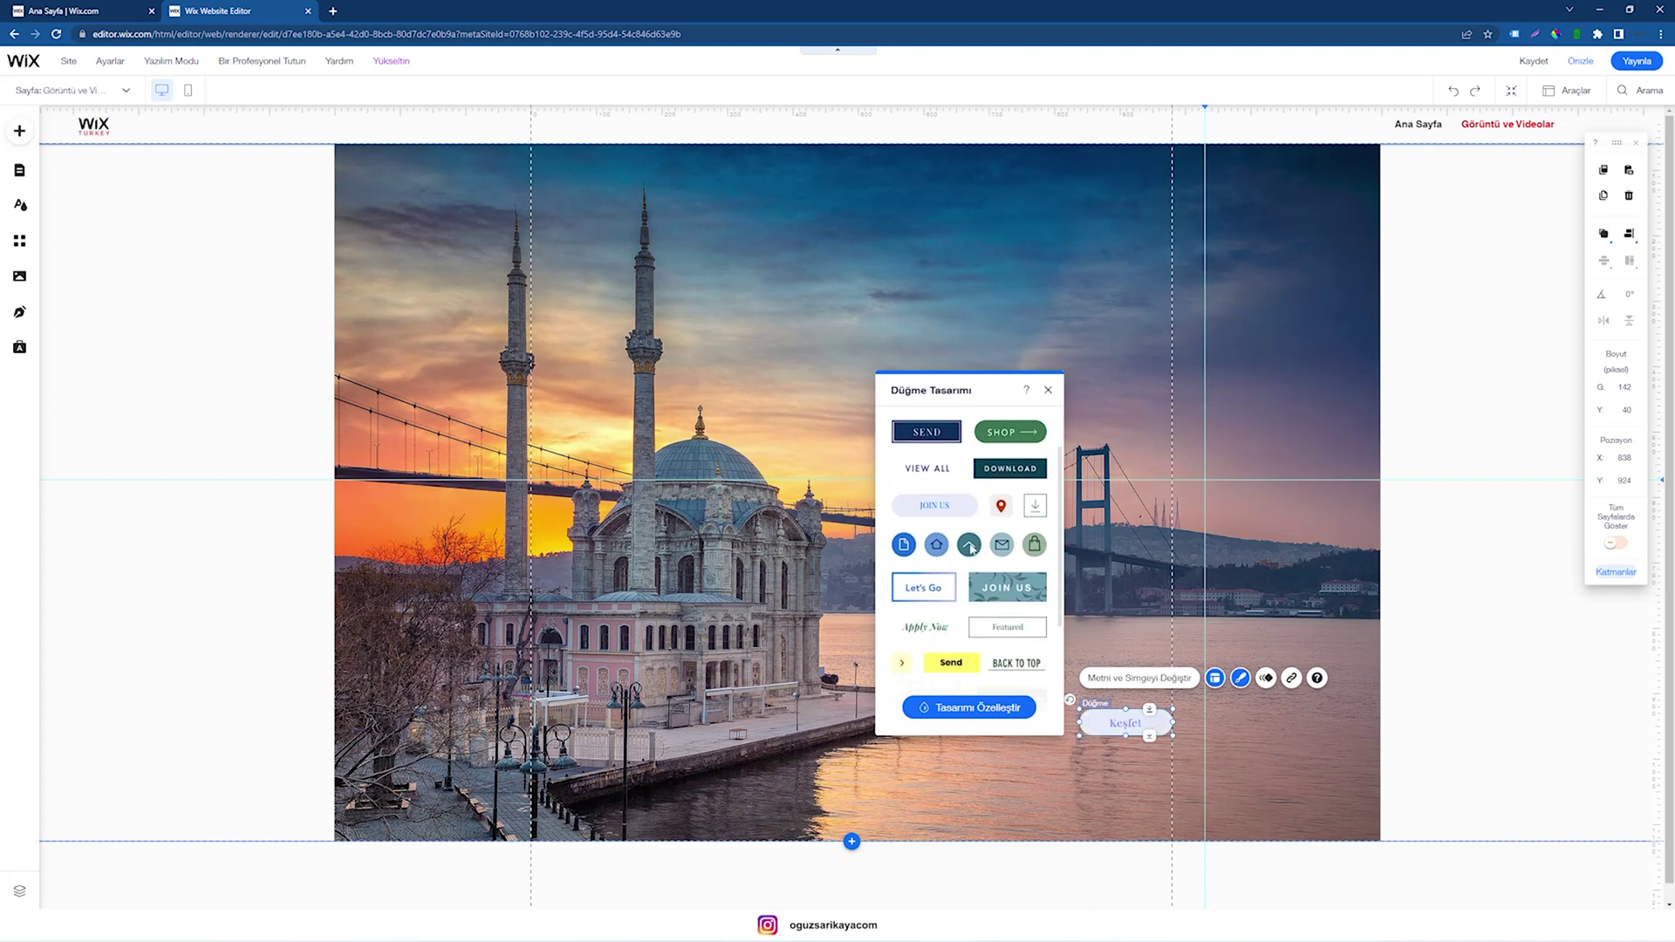
pyautogui.scroll(-1, 974, 556)
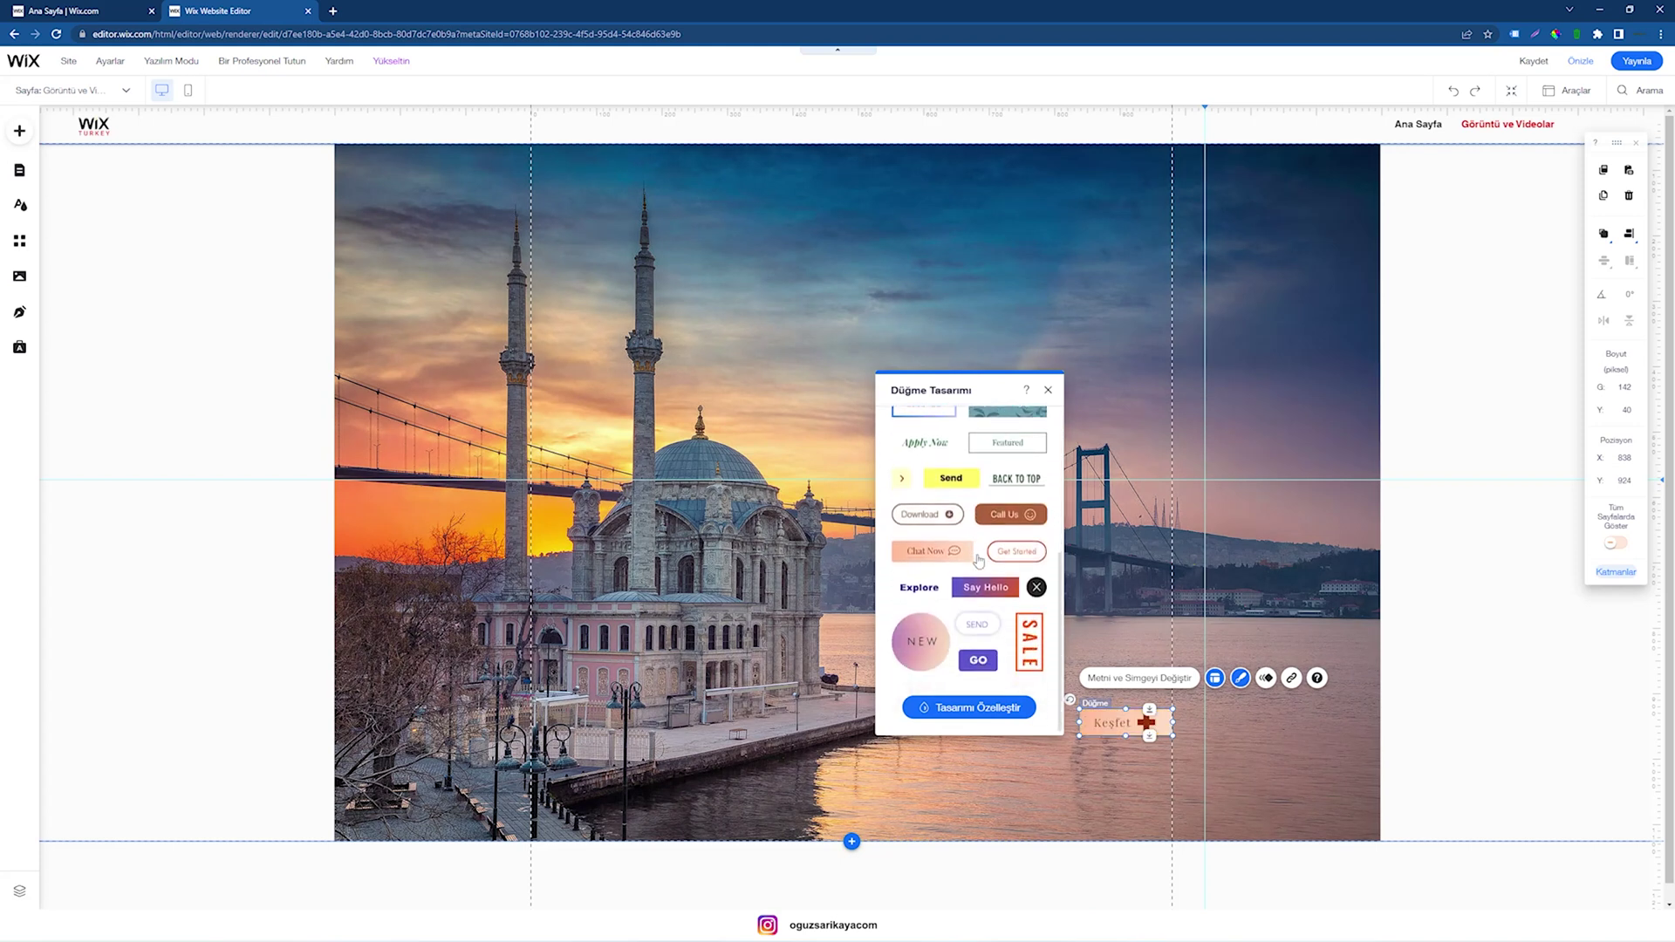
pyautogui.click(937, 630)
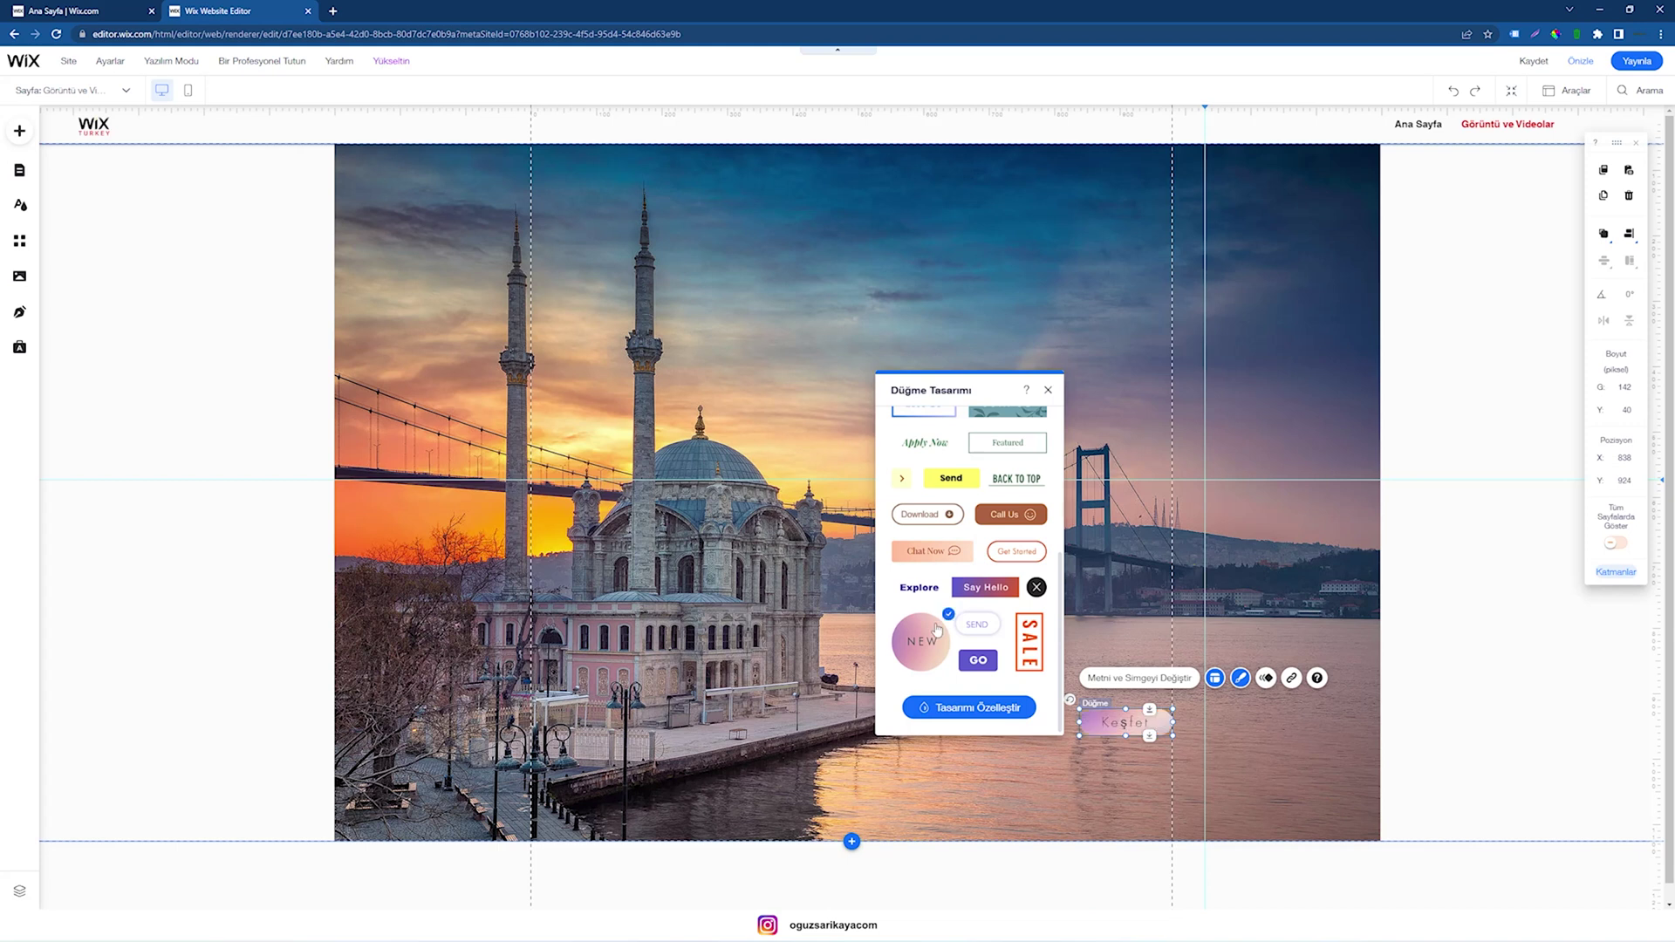
pyautogui.click(1107, 776)
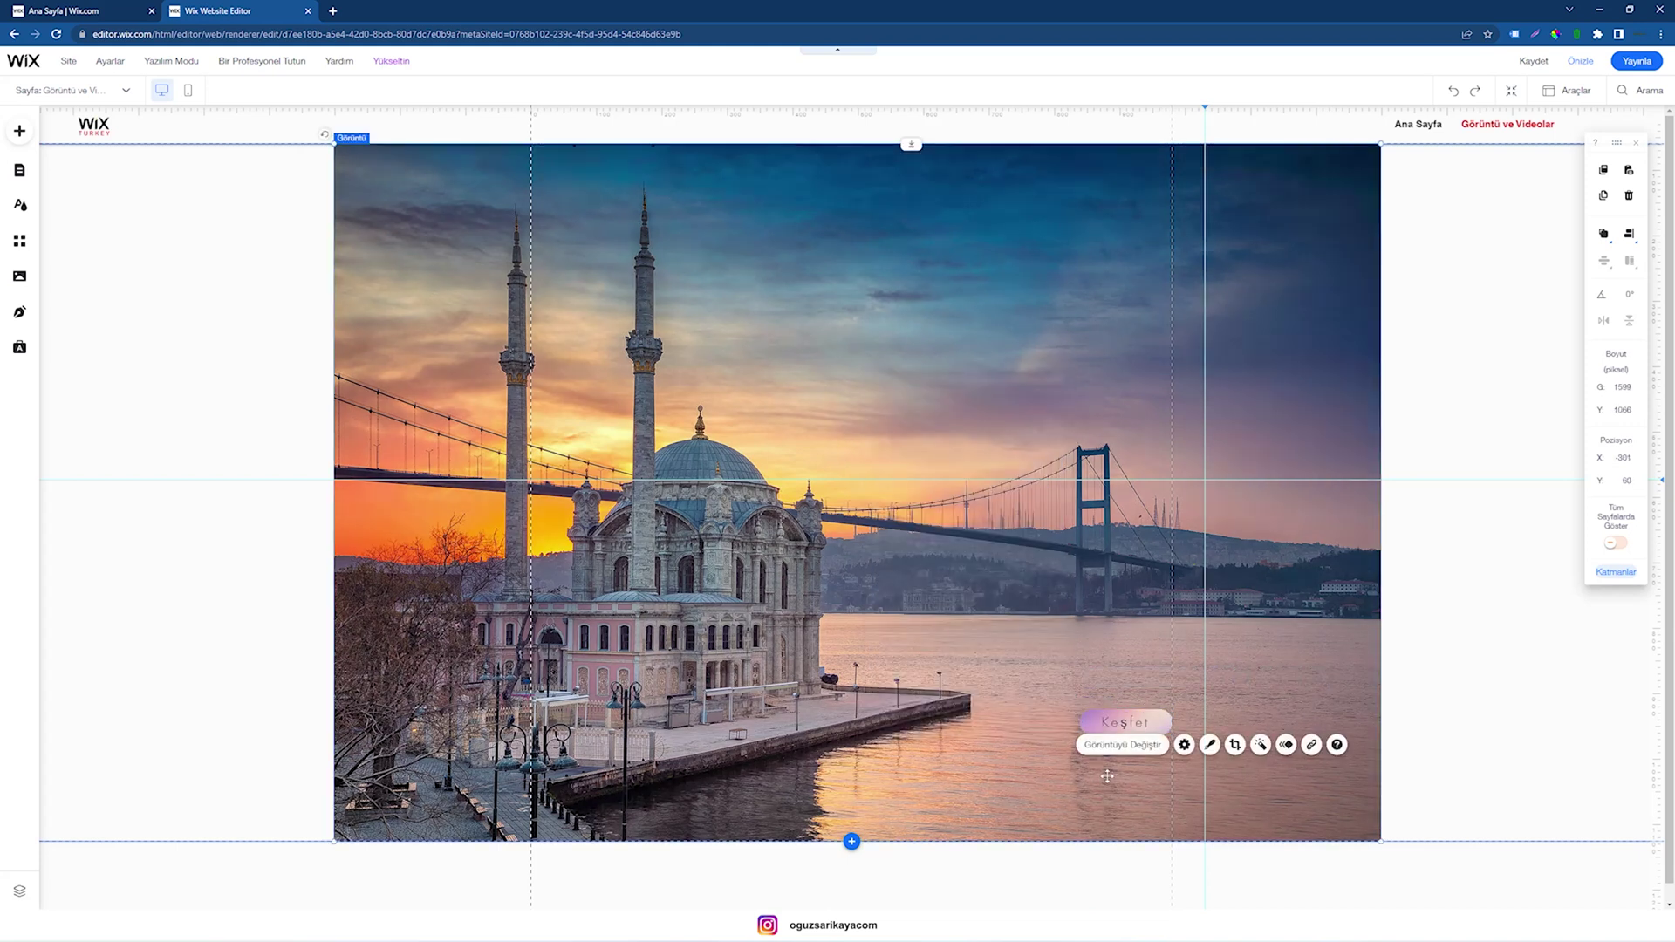